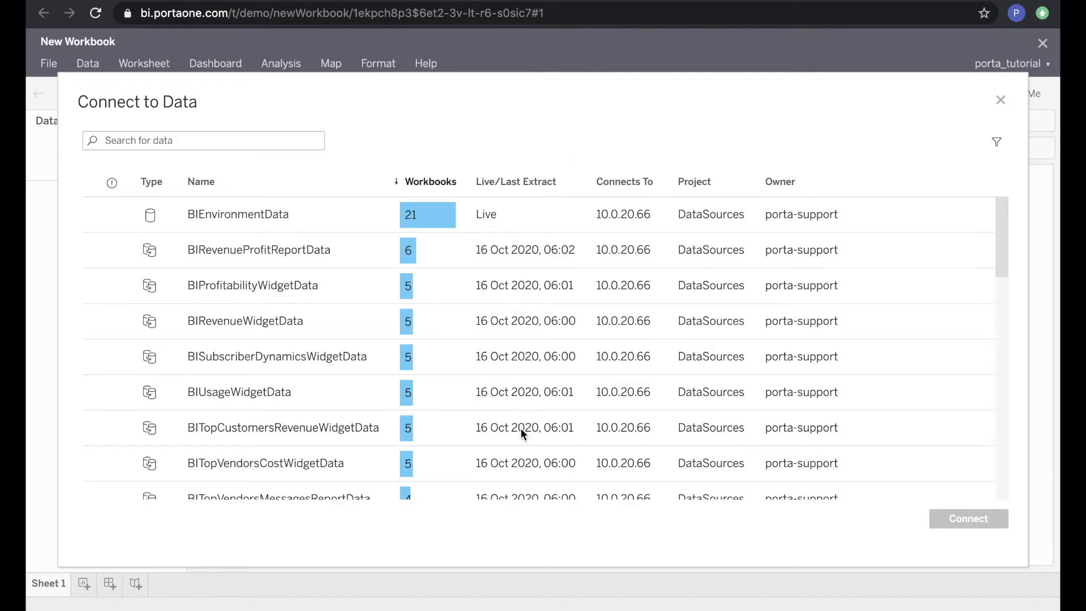
Search the available data sources for "subscriber" and connect the workbook to SubscriberTransactions
click(288, 254)
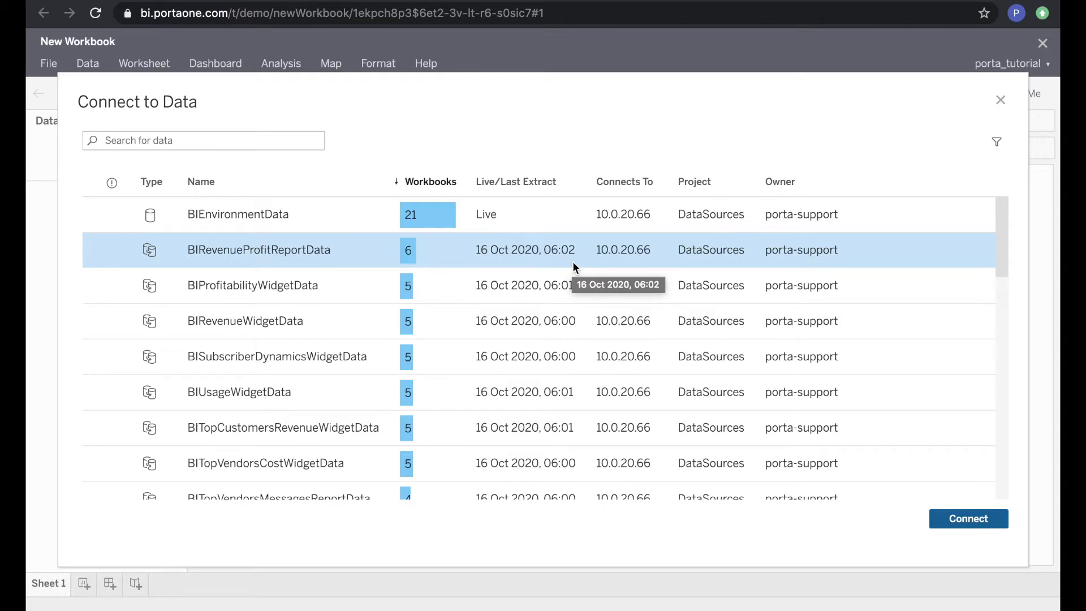
click(226, 219)
click(217, 141)
text(subscriber)
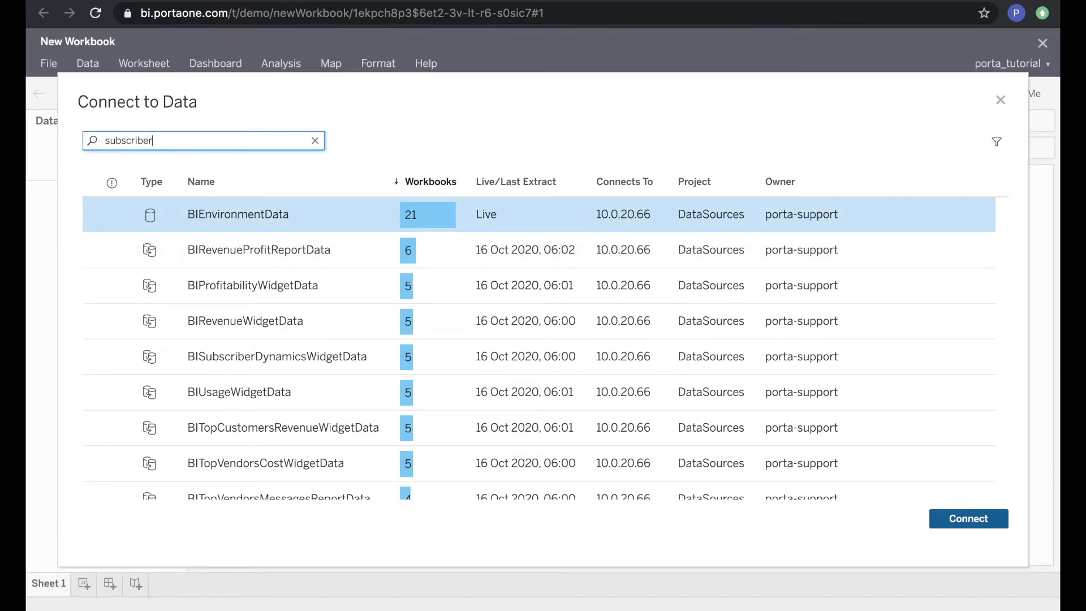
key(Return)
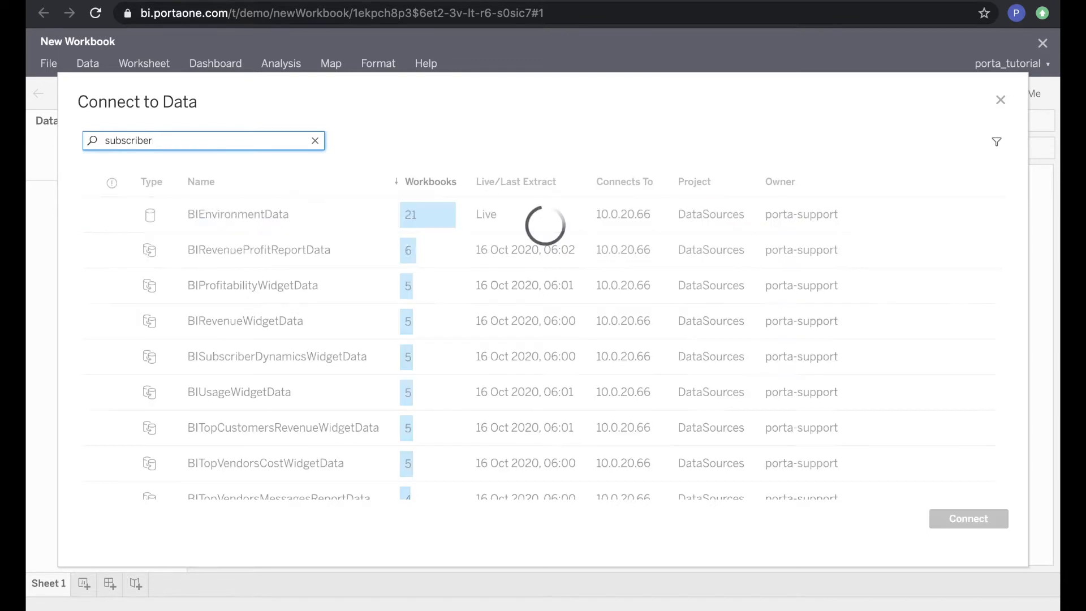
click(221, 216)
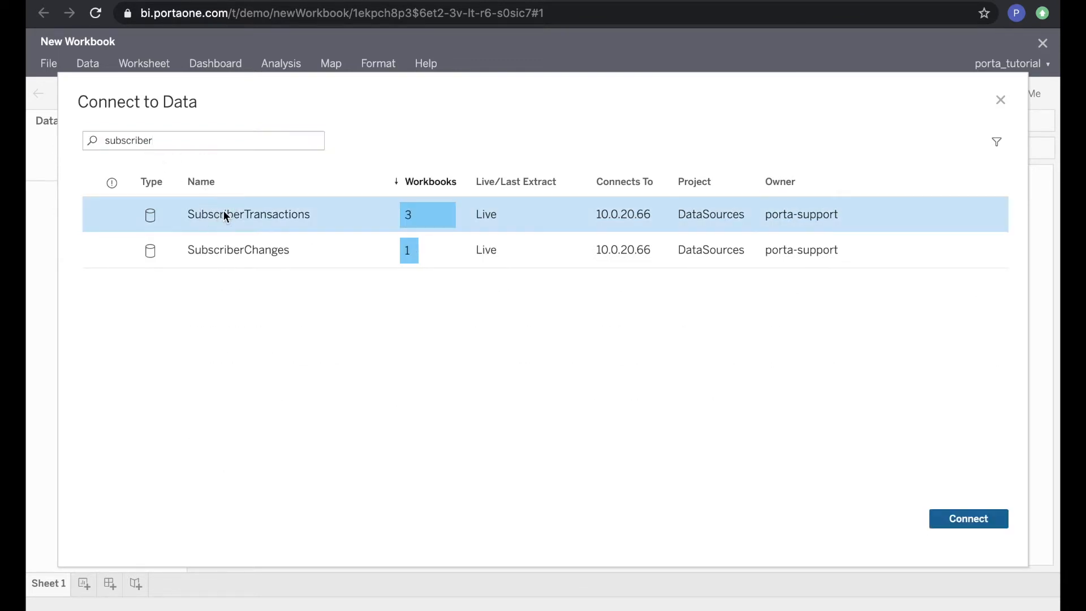
click(962, 519)
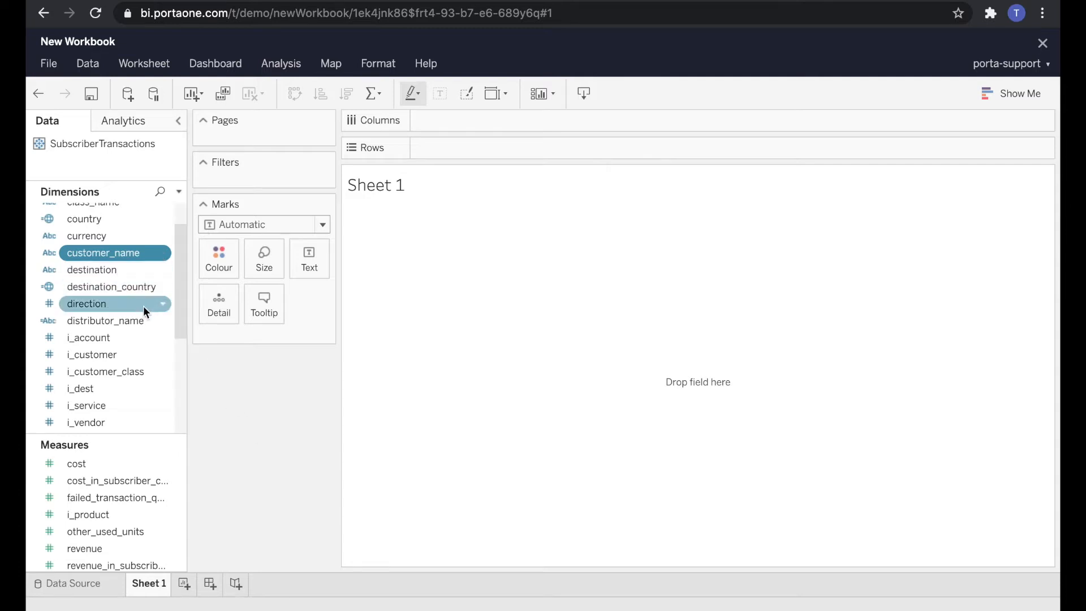
Look over the available dimensions and measures and add the revenue measure to Rows
click(142, 321)
drag(174, 305, 175, 390)
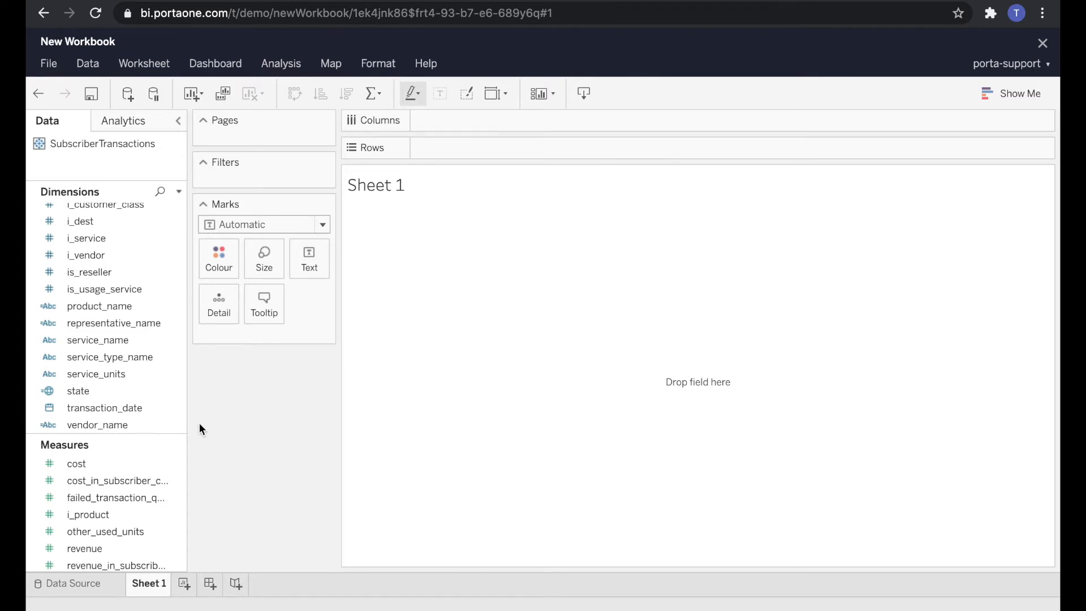
click(88, 463)
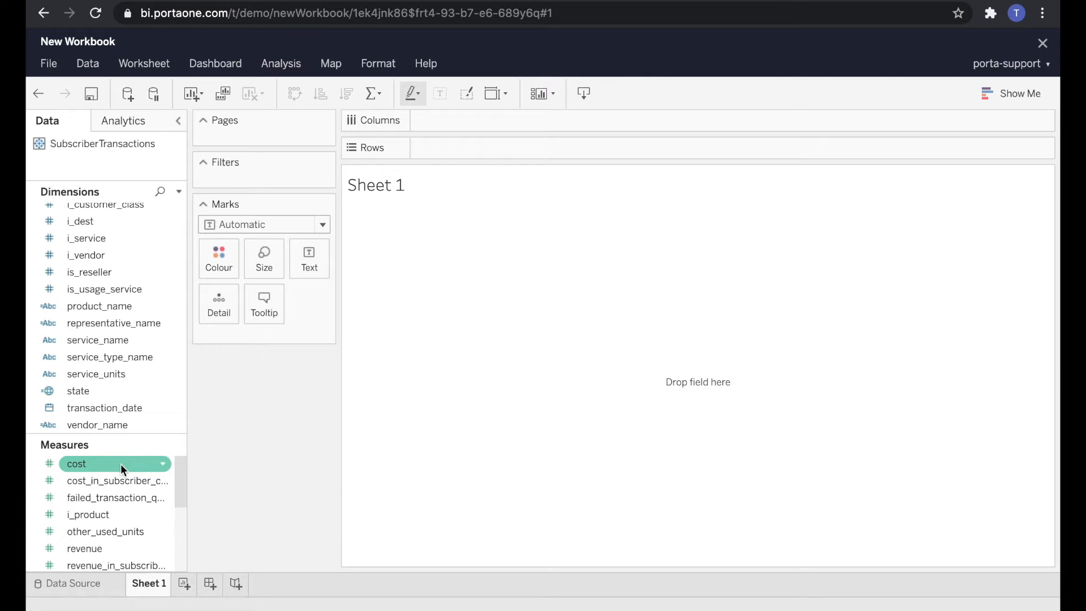
drag(180, 479, 180, 502)
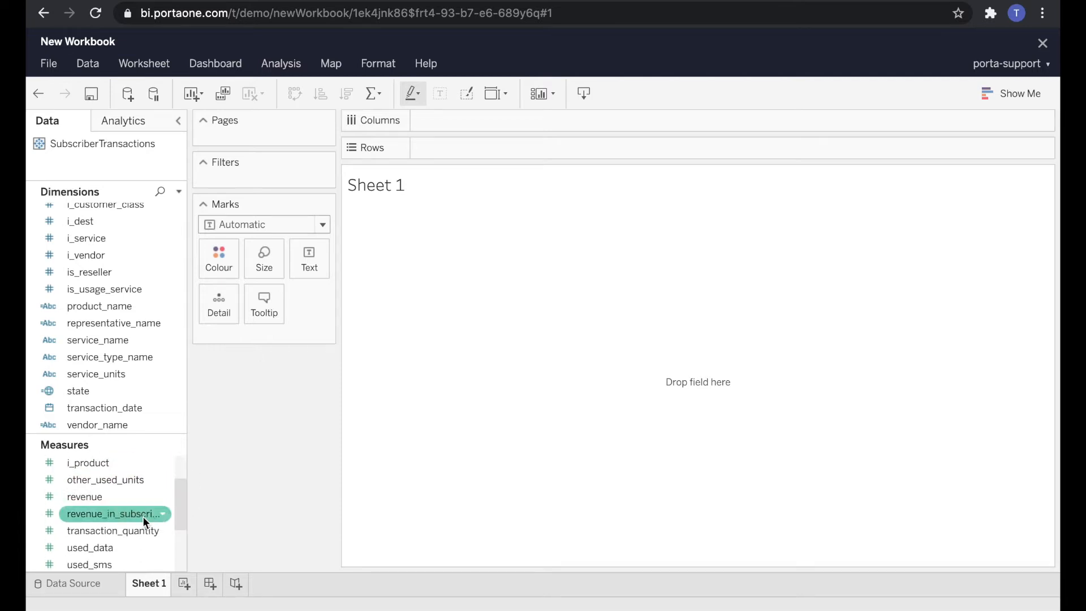
drag(181, 508, 182, 529)
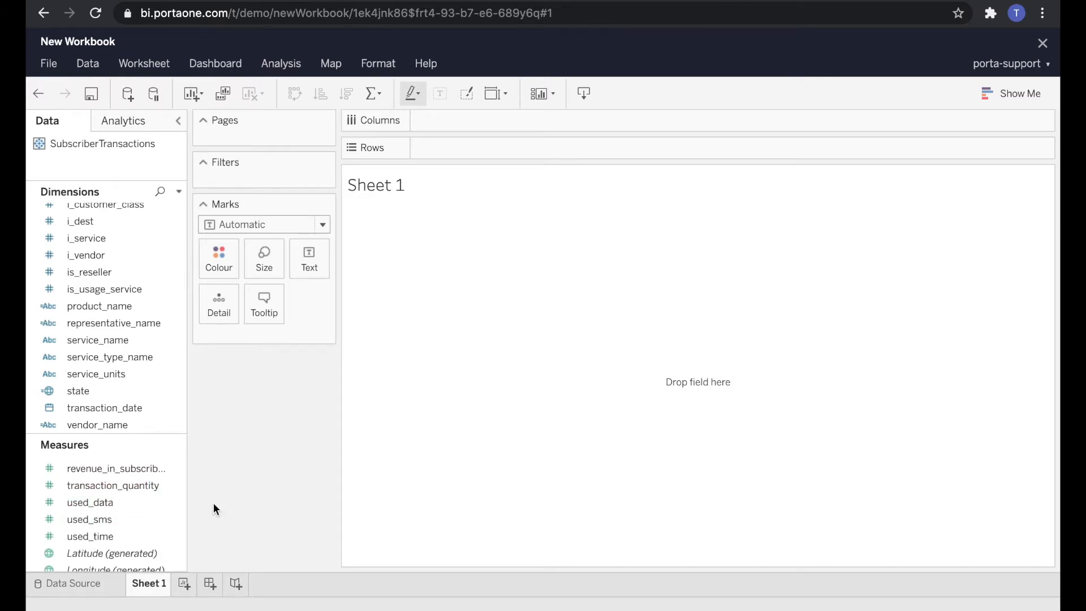
drag(181, 512, 180, 486)
drag(116, 512, 467, 150)
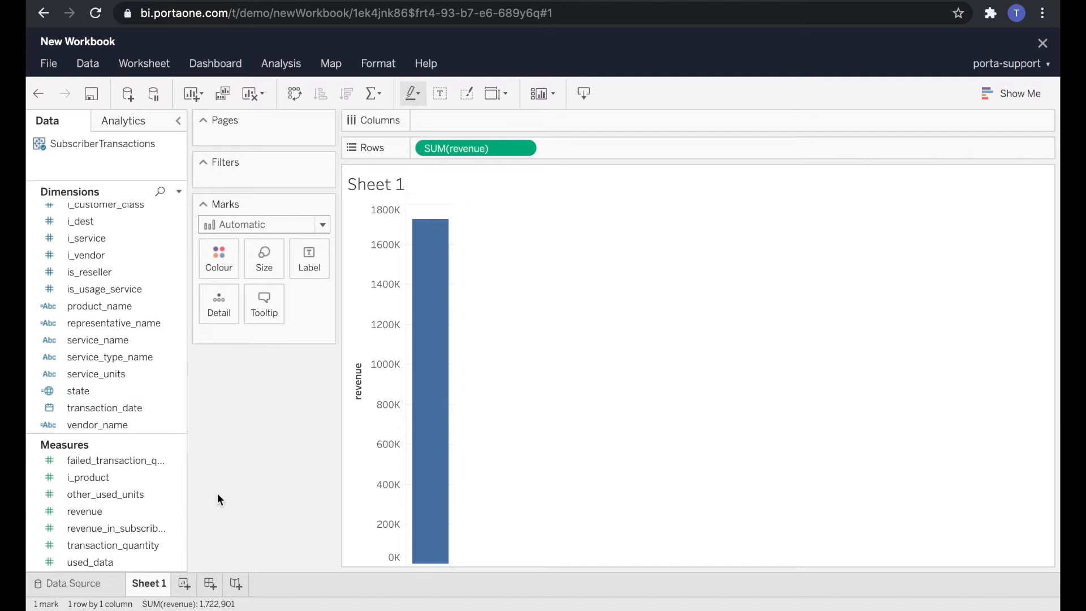
Replace revenue with the i_product measure on Rows
click(77, 480)
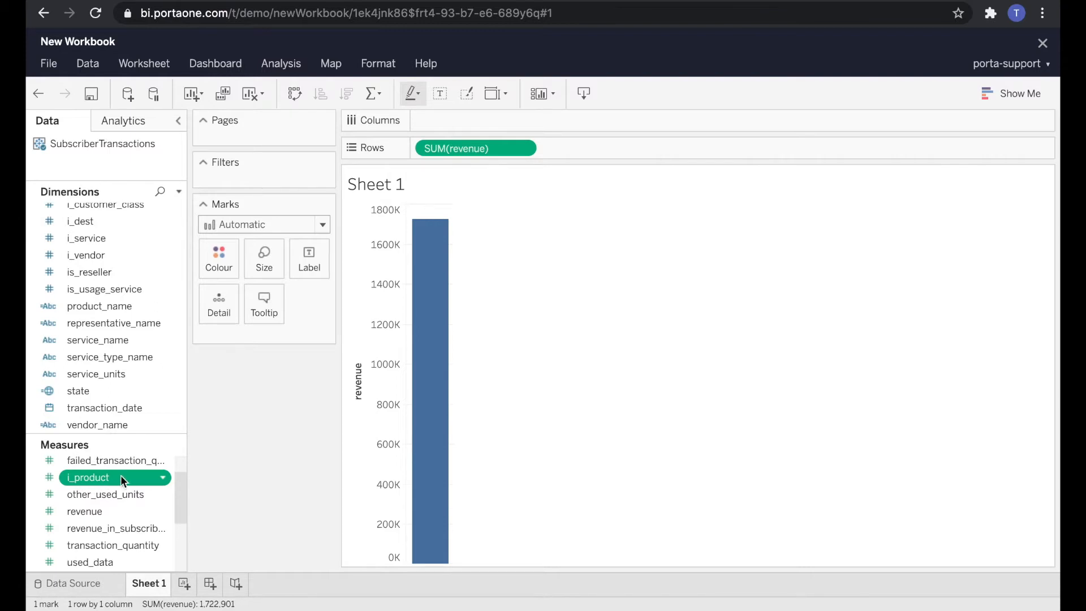
click(164, 478)
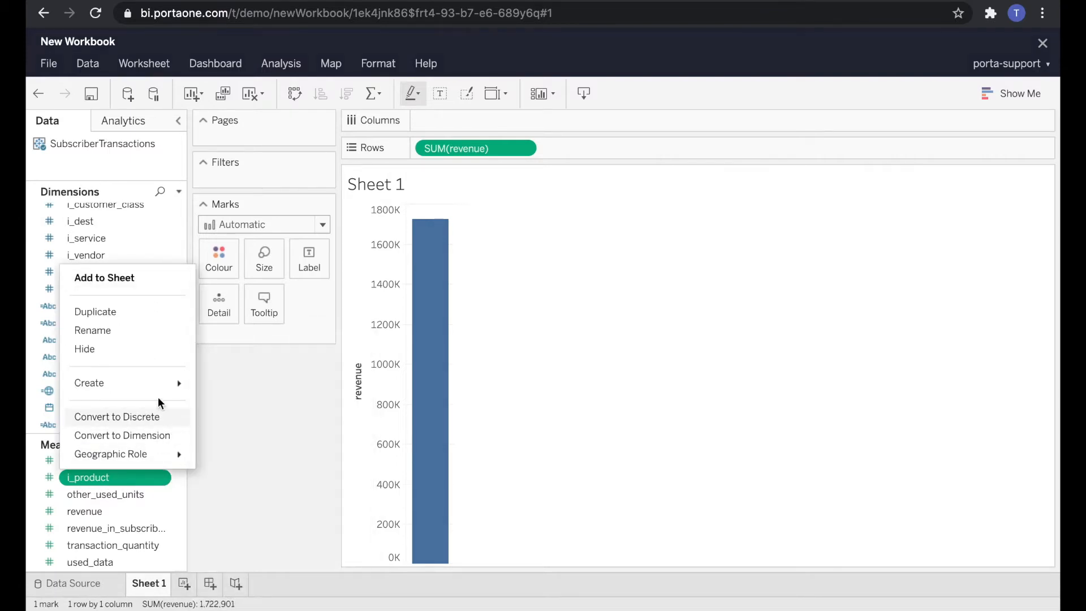
click(158, 434)
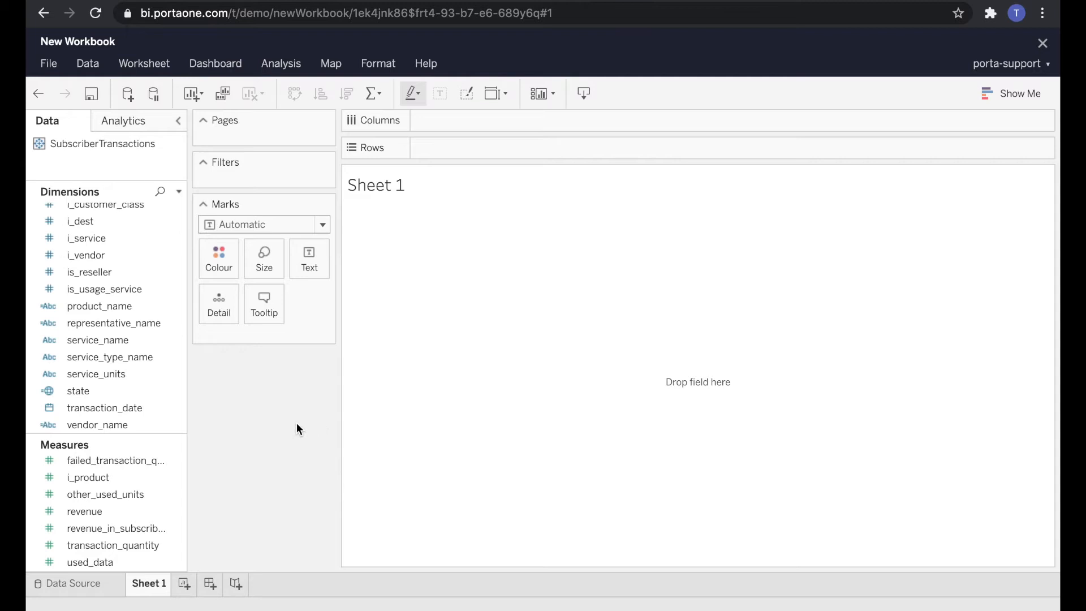
click(104, 478)
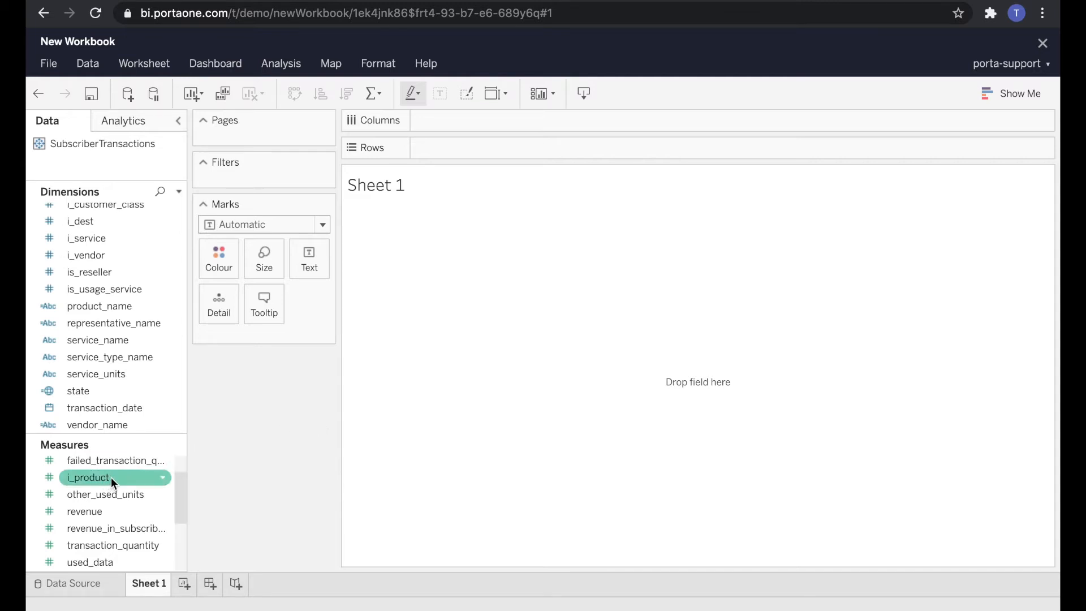
drag(111, 477, 469, 147)
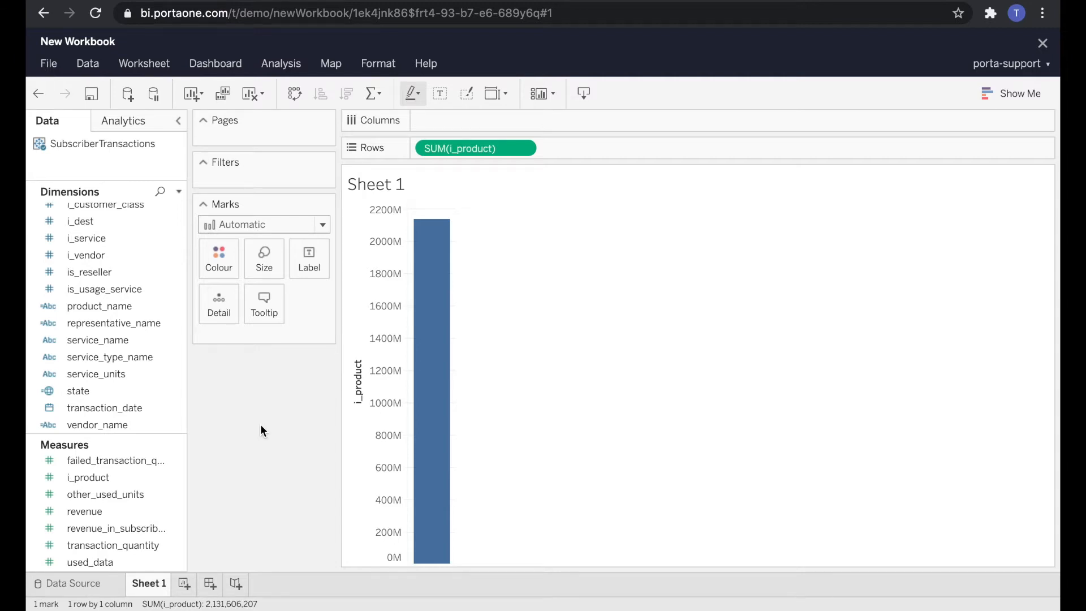
Convert i_product from a measure to a dimension and remove SUM(i_product) from Rows
drag(107, 478, 121, 291)
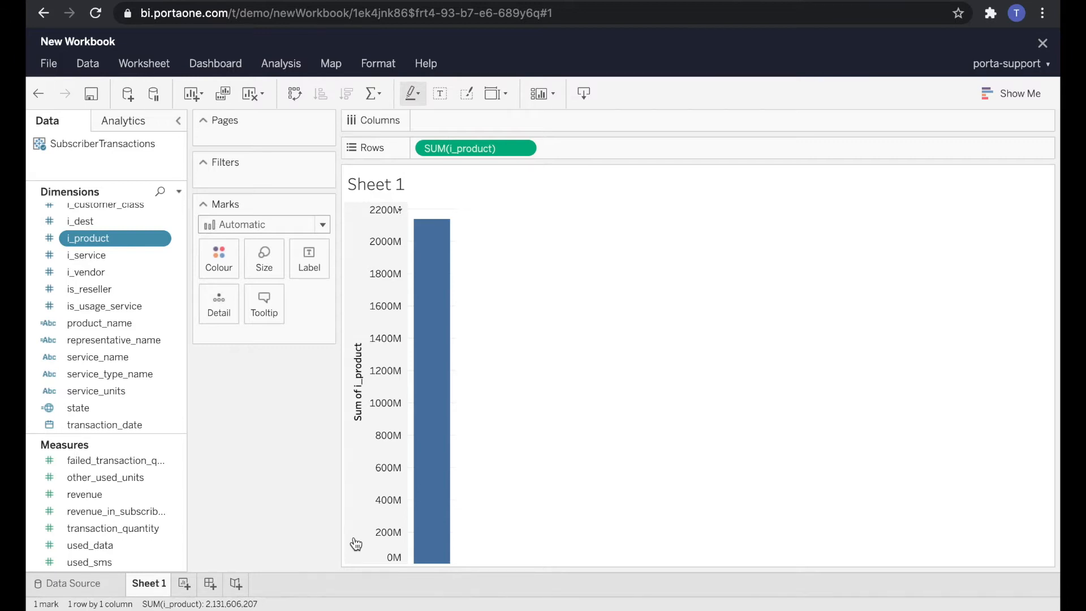
drag(464, 147, 284, 414)
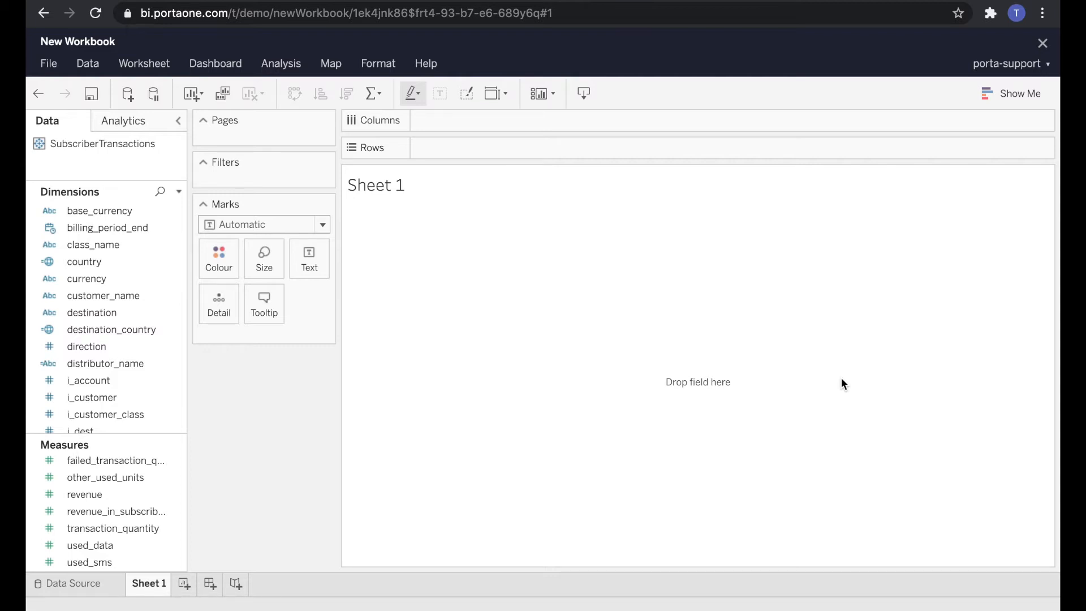
Try the customer_name dimension on Rows and take it off the sheet again
click(134, 299)
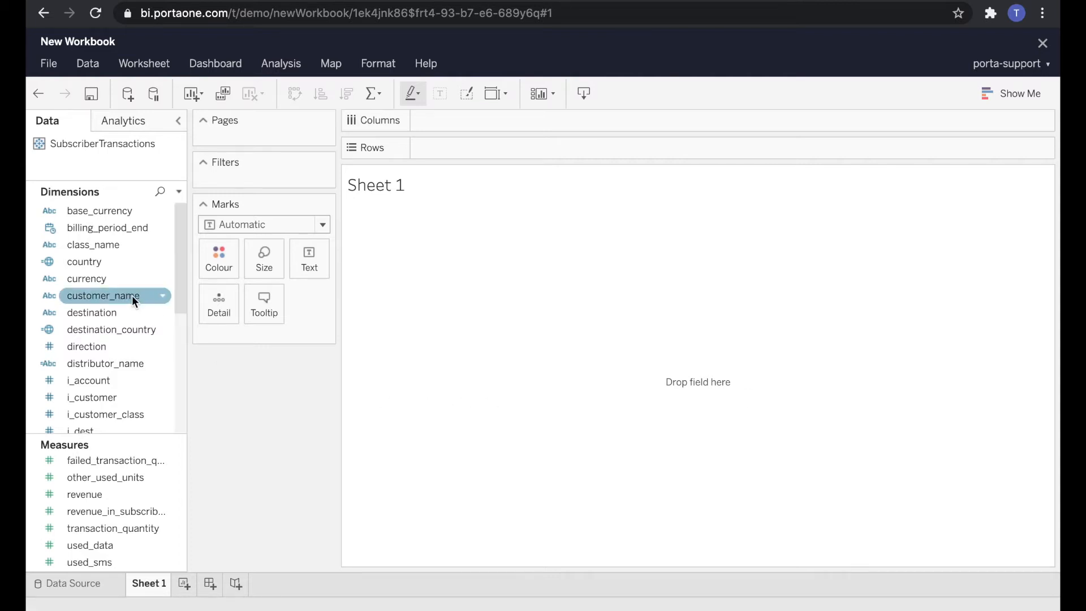
mouse_move(131, 295)
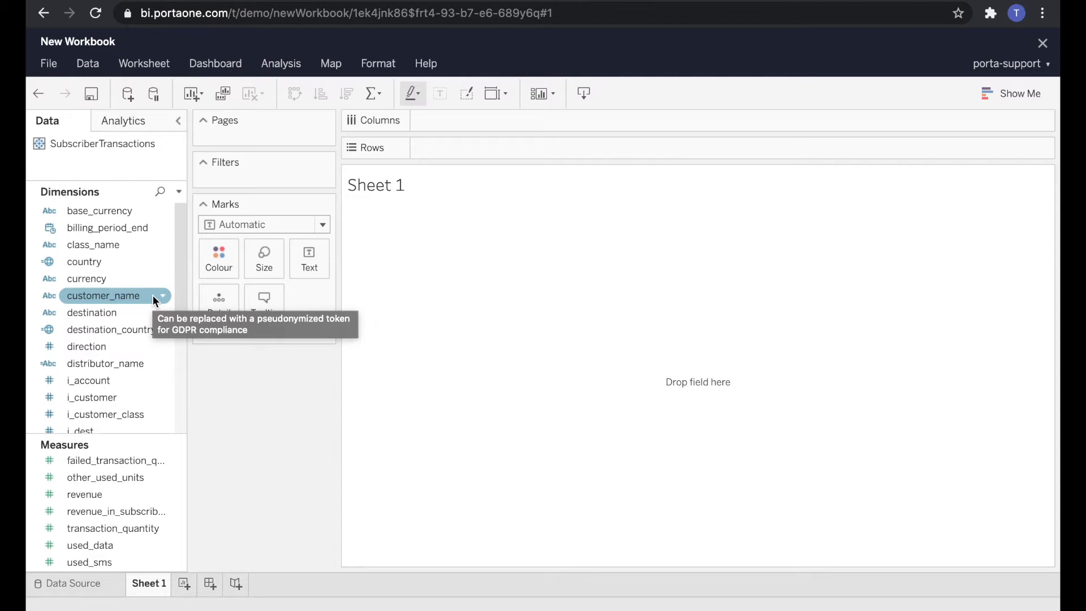
drag(153, 299, 471, 152)
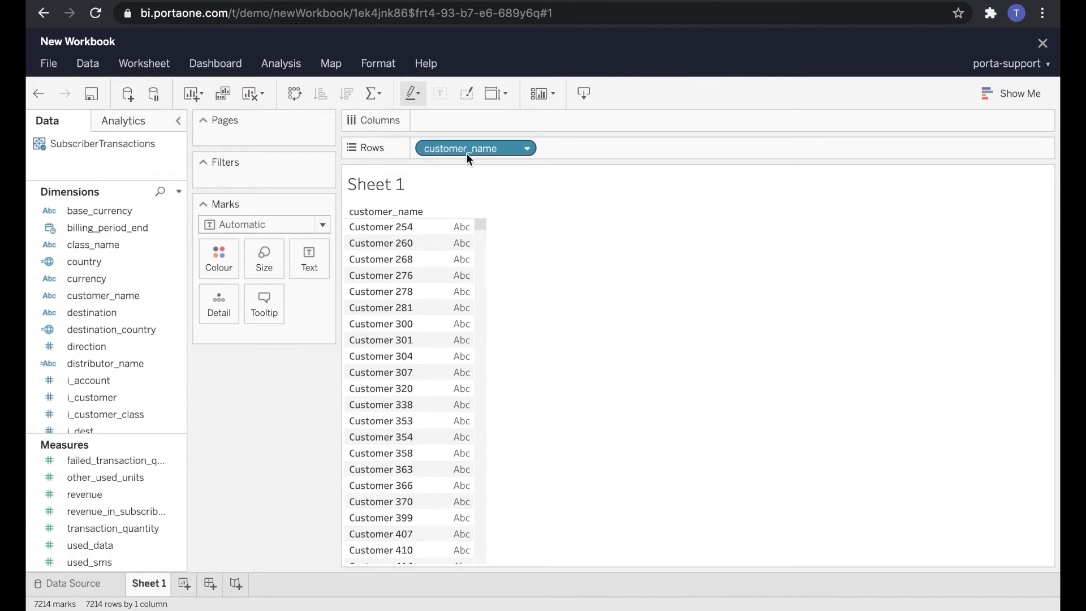
mouse_move(467, 151)
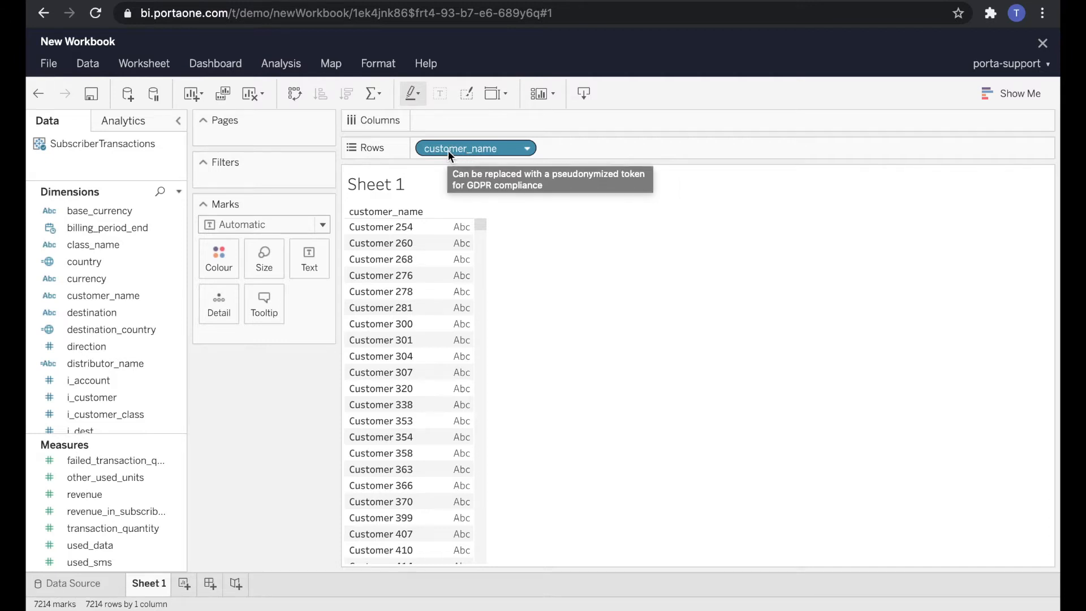
drag(447, 150, 263, 413)
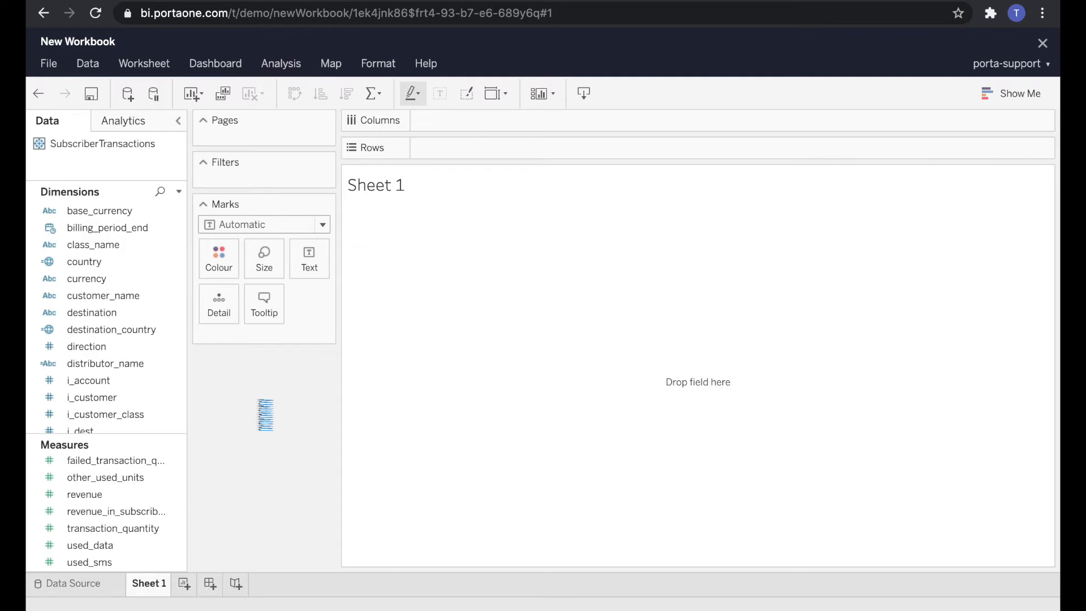
Add transaction_date as a filter and set it to the discrete Year level
scroll(101, 357, down, 5)
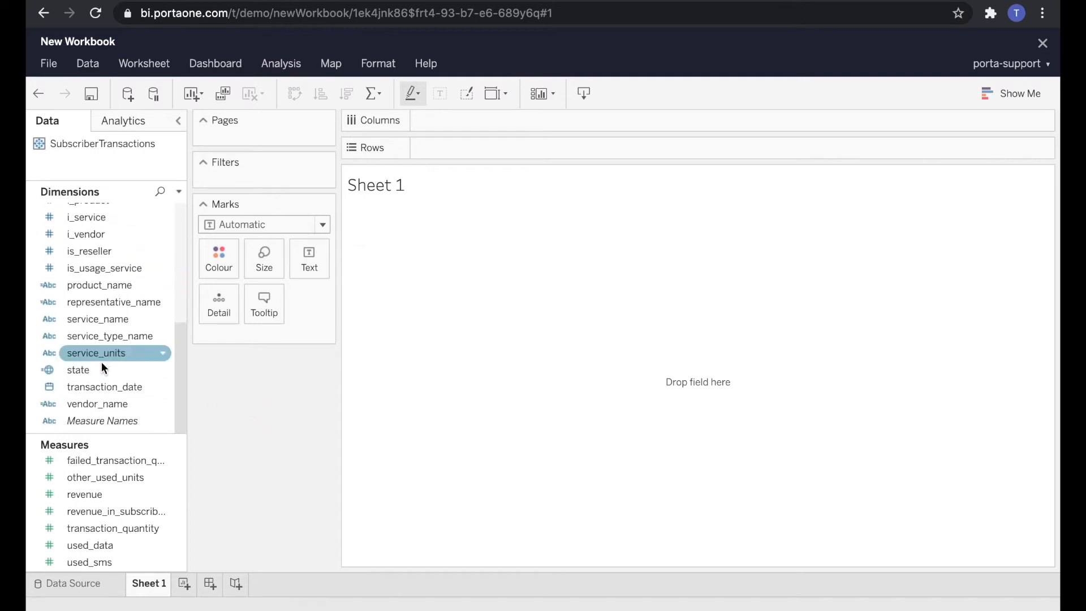
drag(103, 387, 267, 169)
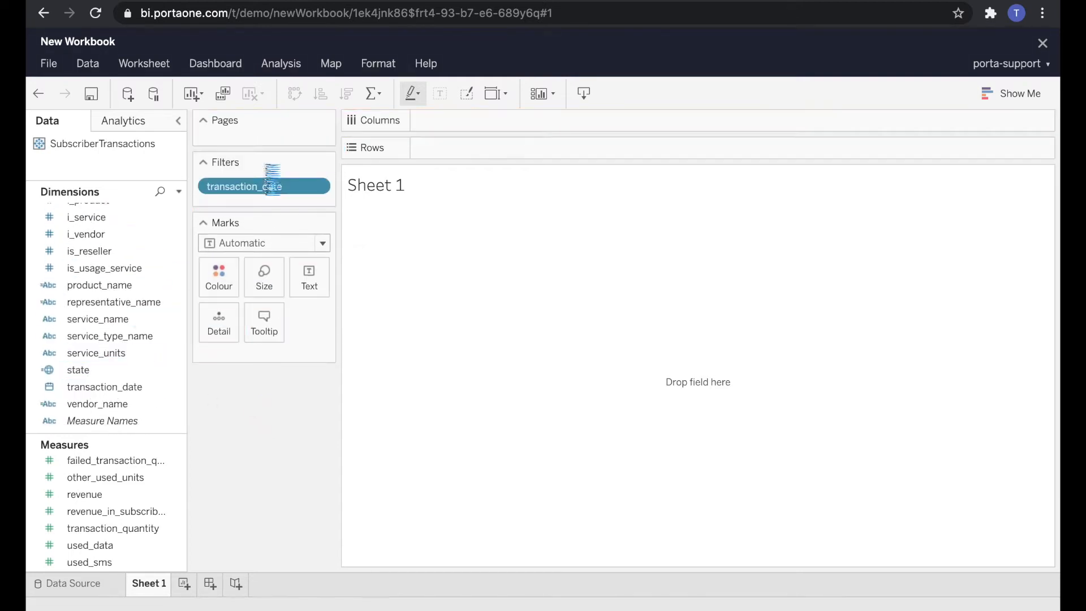
click(324, 187)
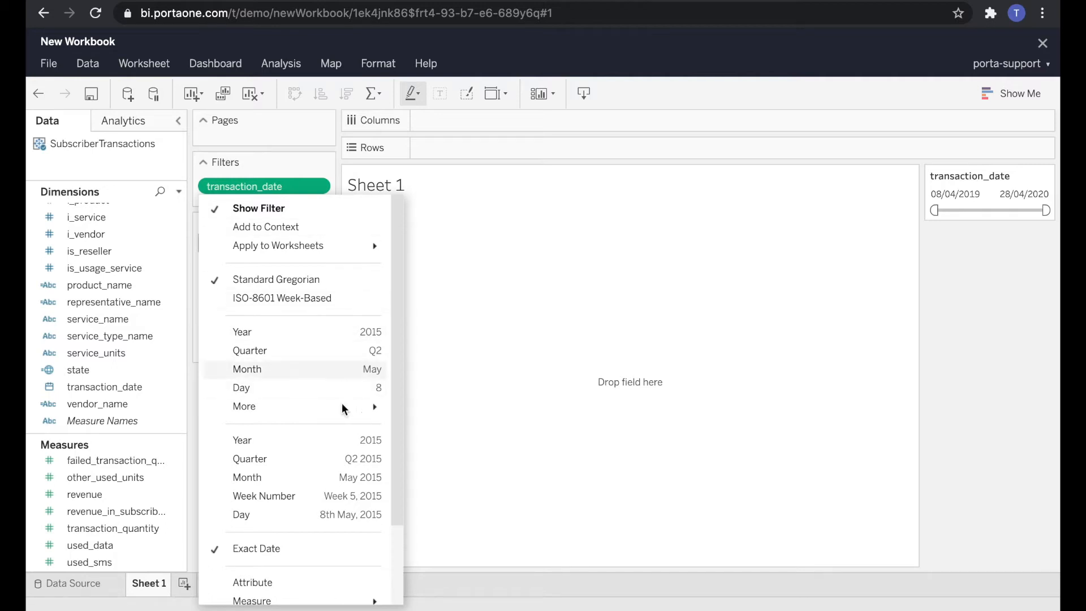
mouse_move(371, 402)
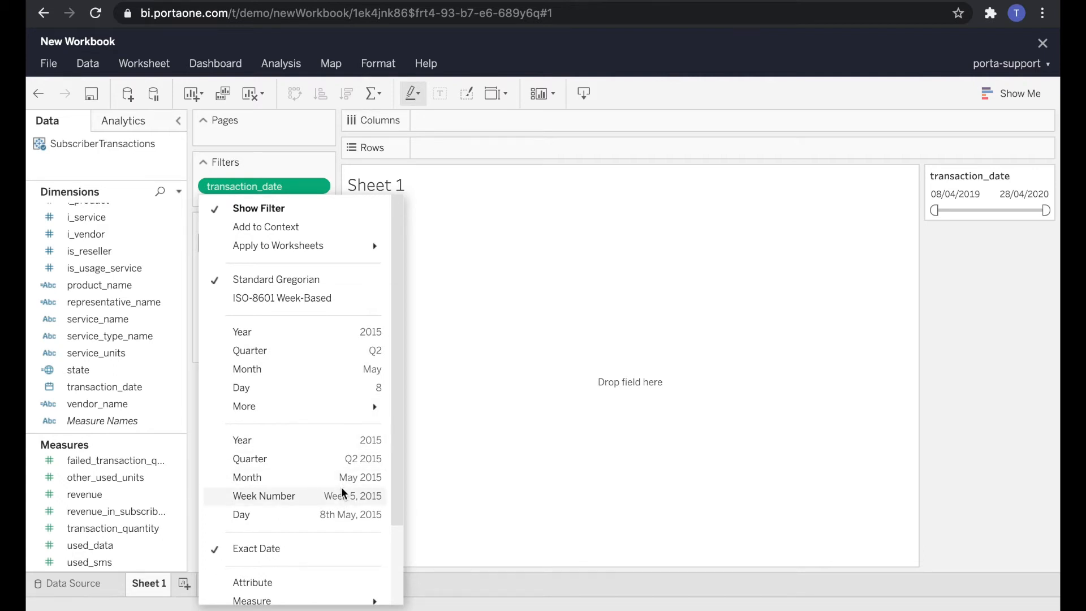
click(331, 339)
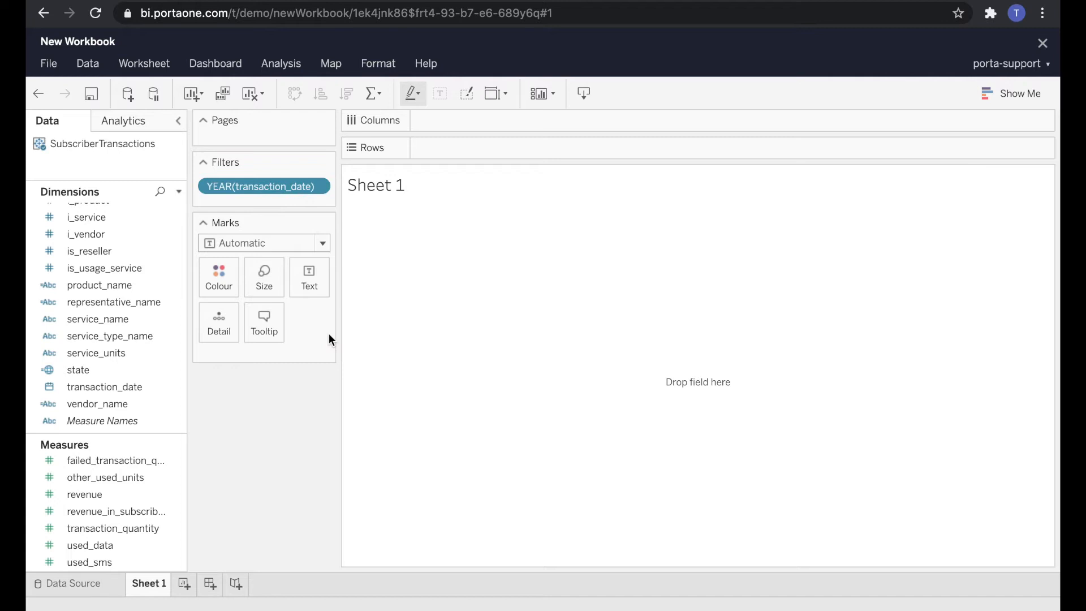
Show the year filter on the sheet and exclude 2019 so only 2020 is kept
click(324, 187)
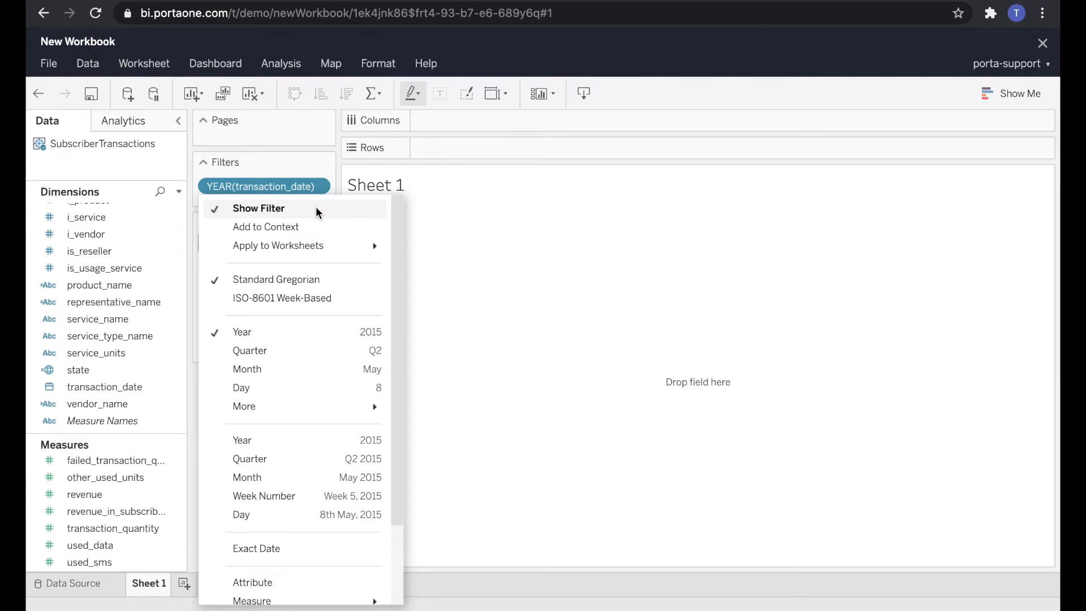
click(316, 209)
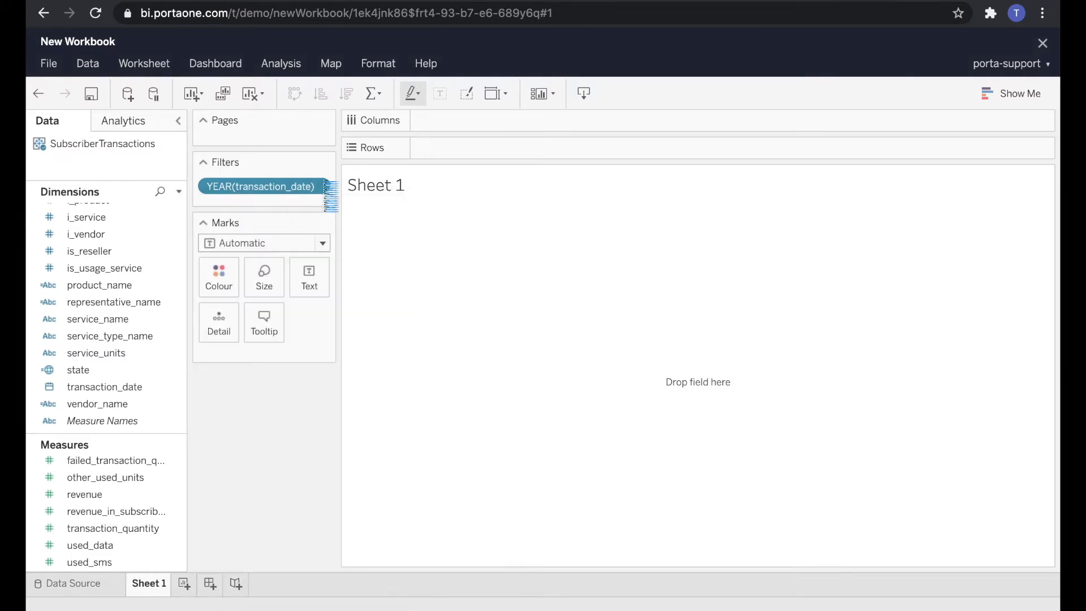
click(324, 187)
click(317, 207)
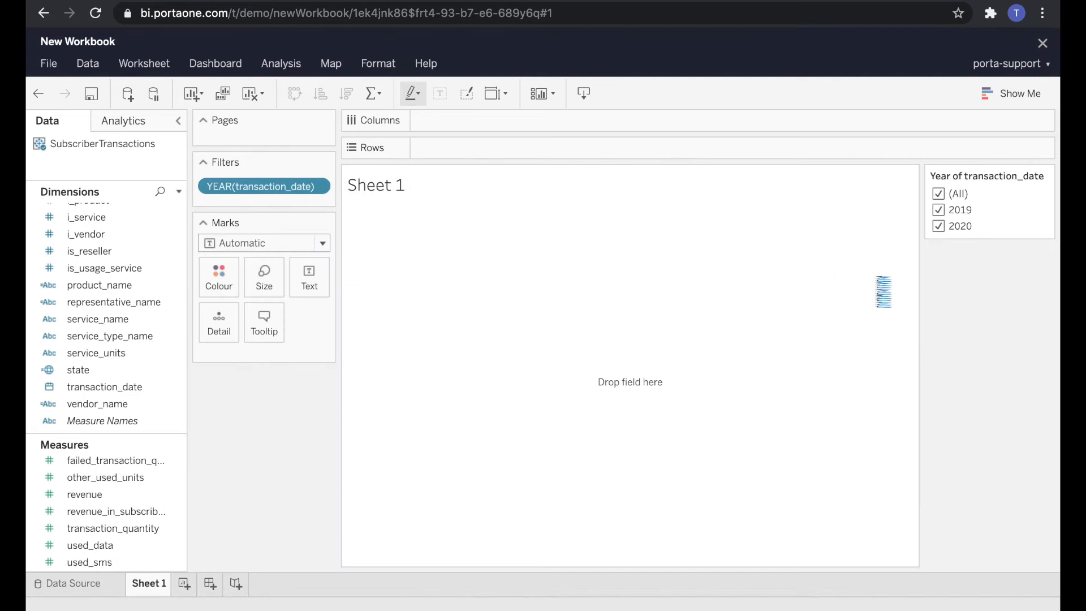
click(939, 210)
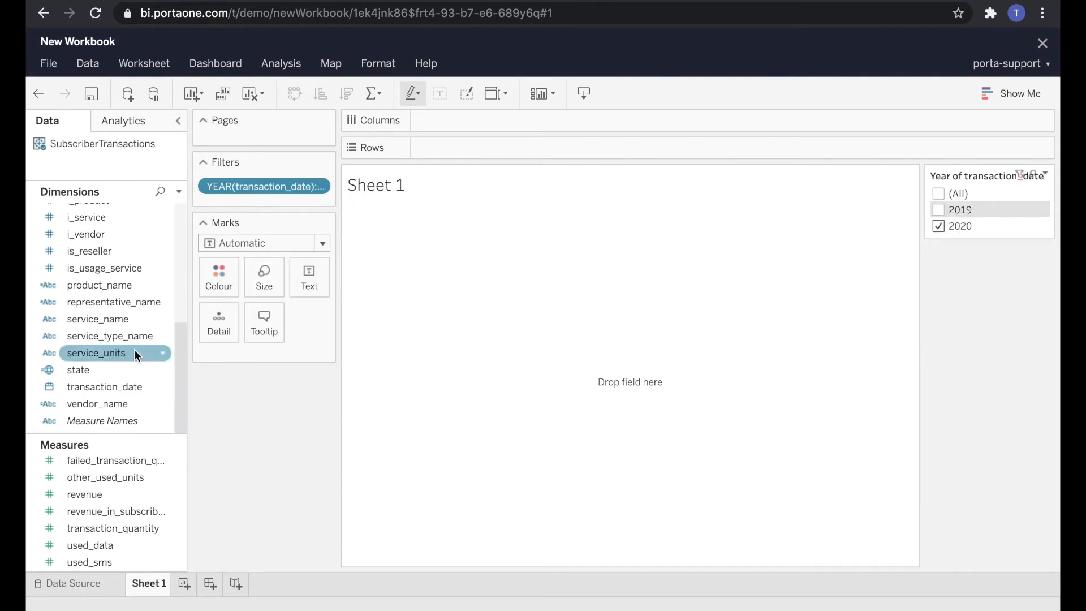
Add transaction_date as a second filter and set it to the discrete Month level
drag(101, 388, 257, 202)
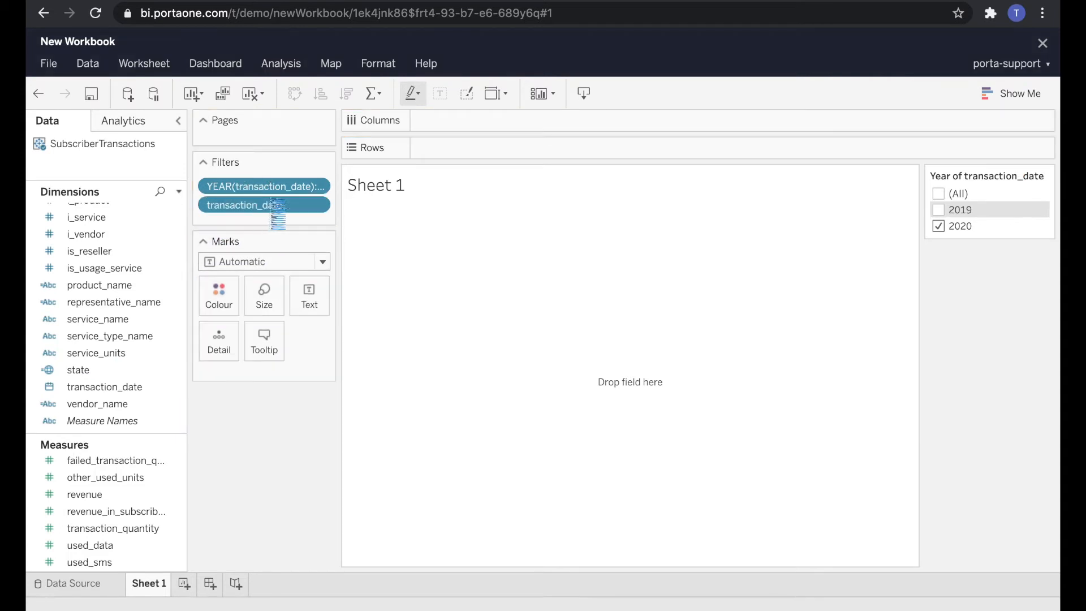
click(320, 205)
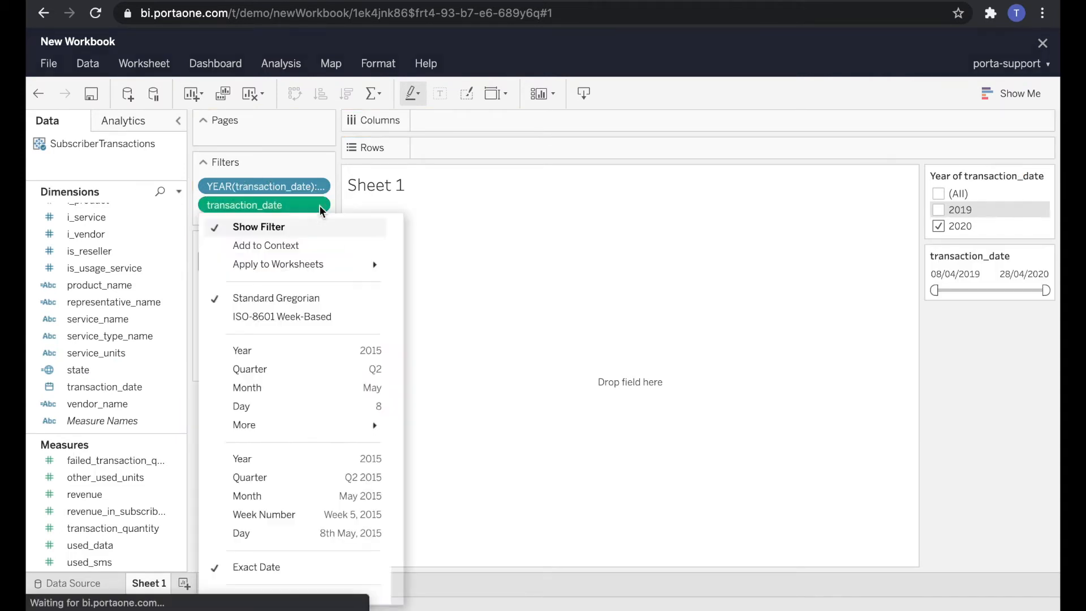
click(264, 387)
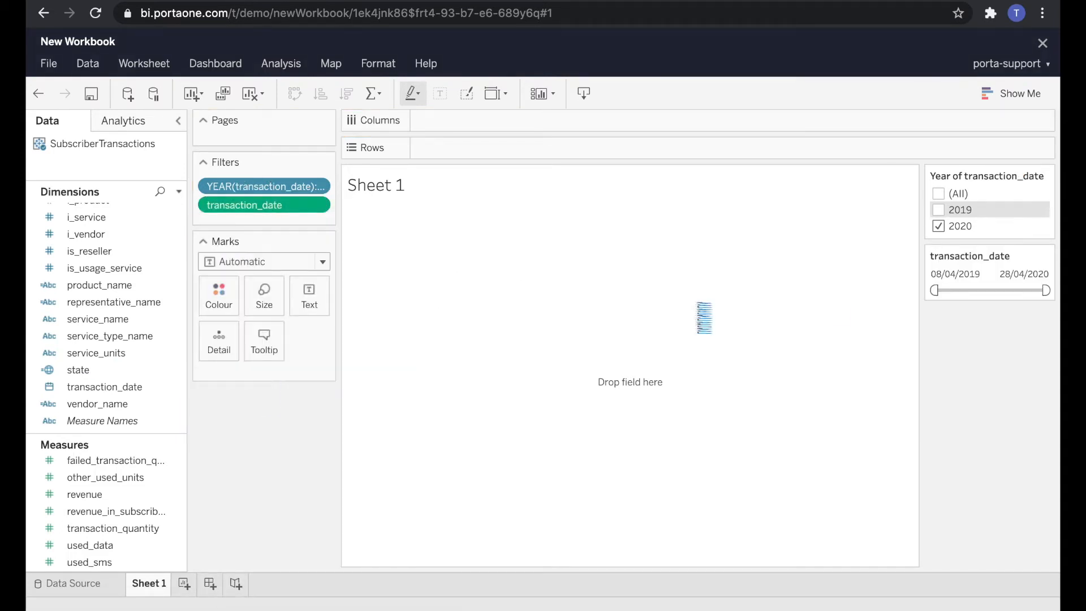
Show the month filter on the sheet and keep only March selected
click(321, 204)
click(323, 203)
click(323, 205)
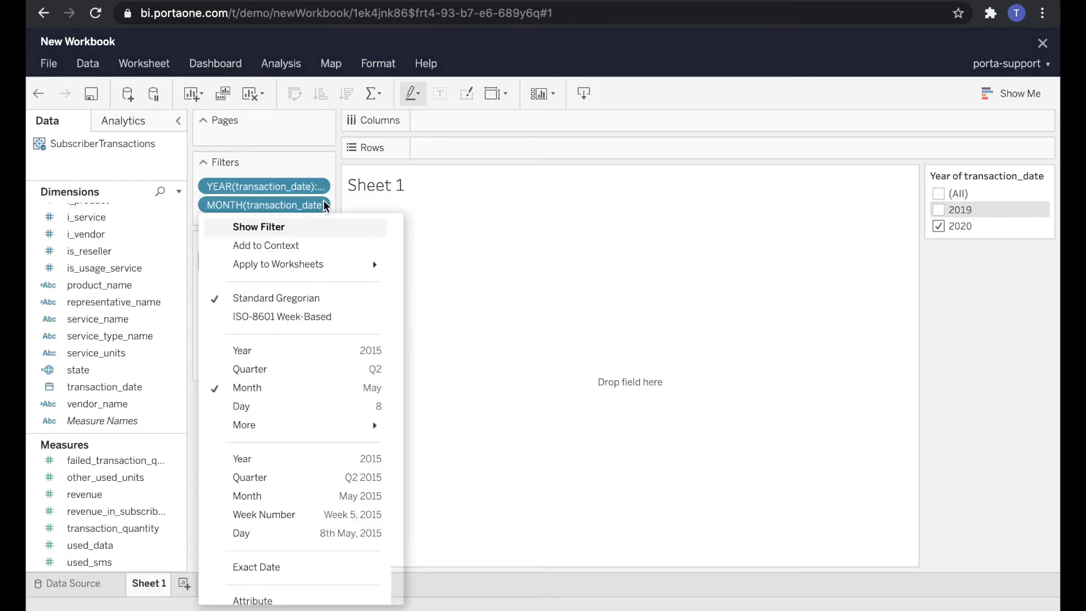
click(308, 224)
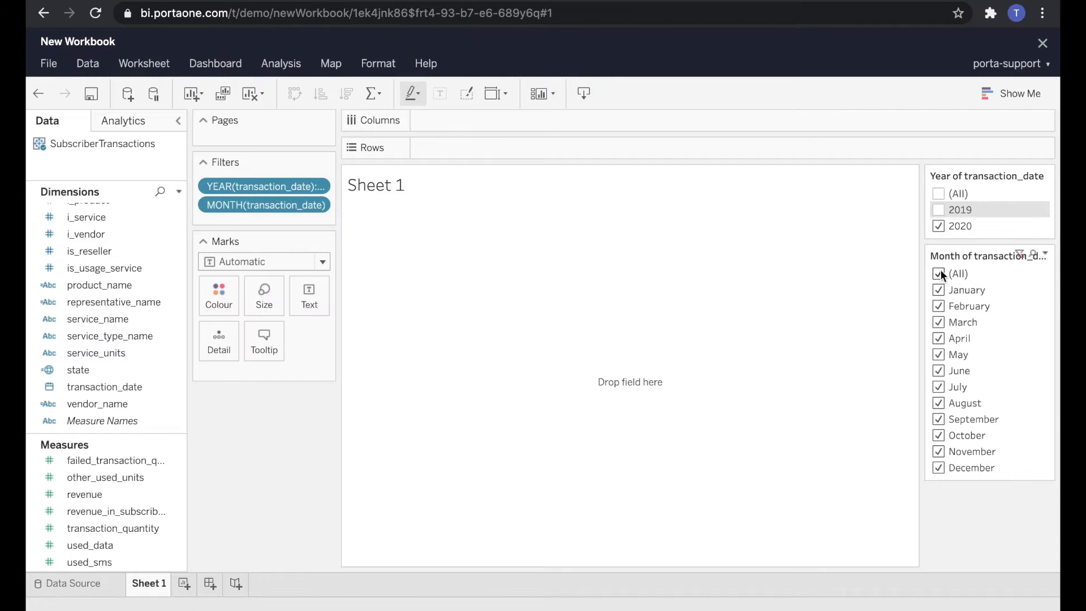
click(939, 274)
click(939, 320)
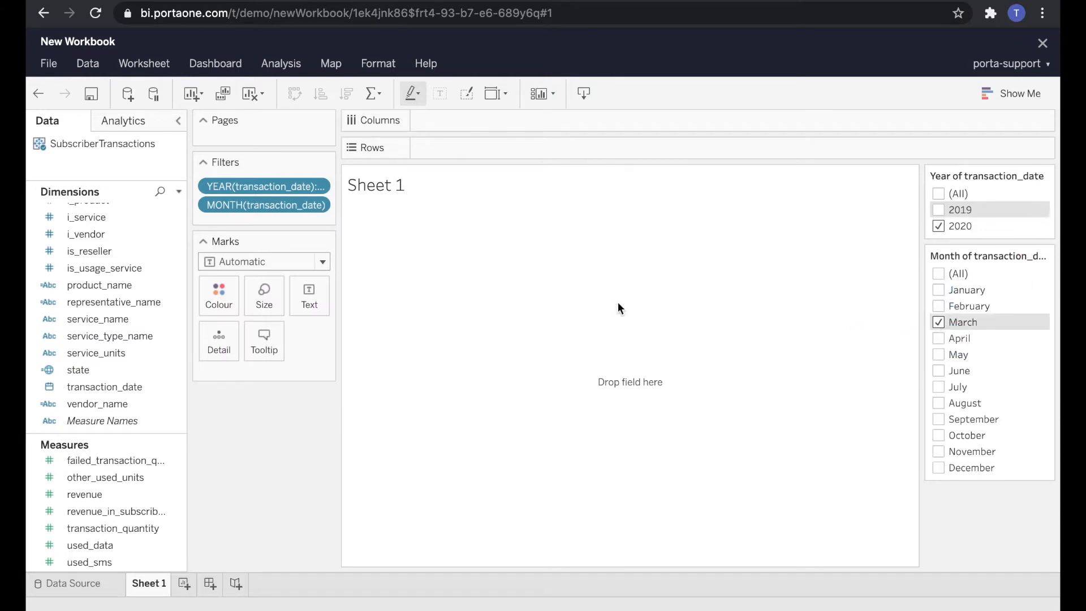
Filter product_name to Product 1024 only, and add service_name as another filter
drag(117, 283, 252, 224)
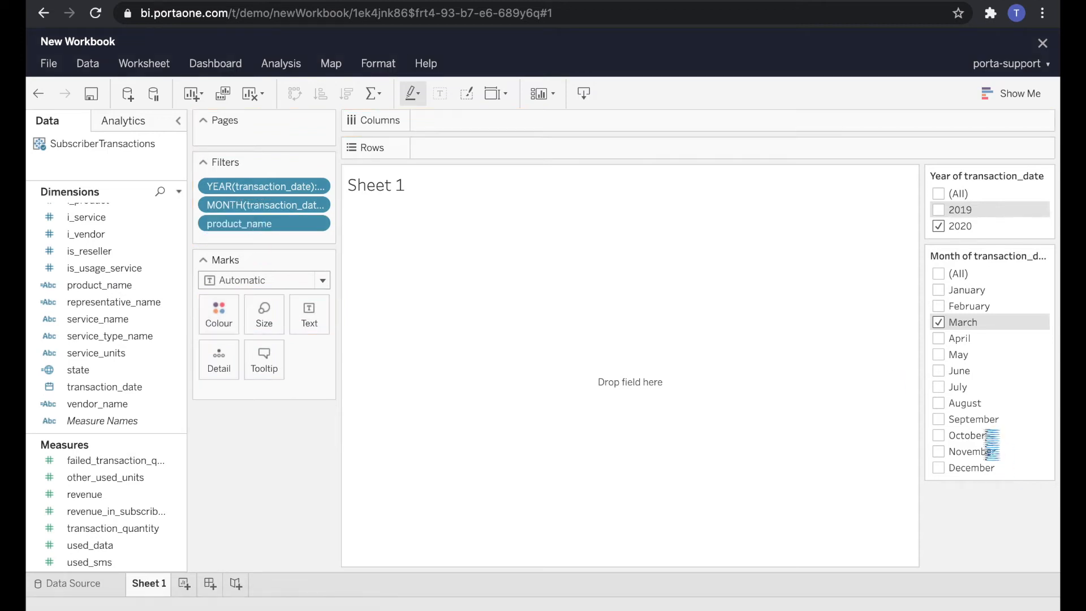
click(979, 434)
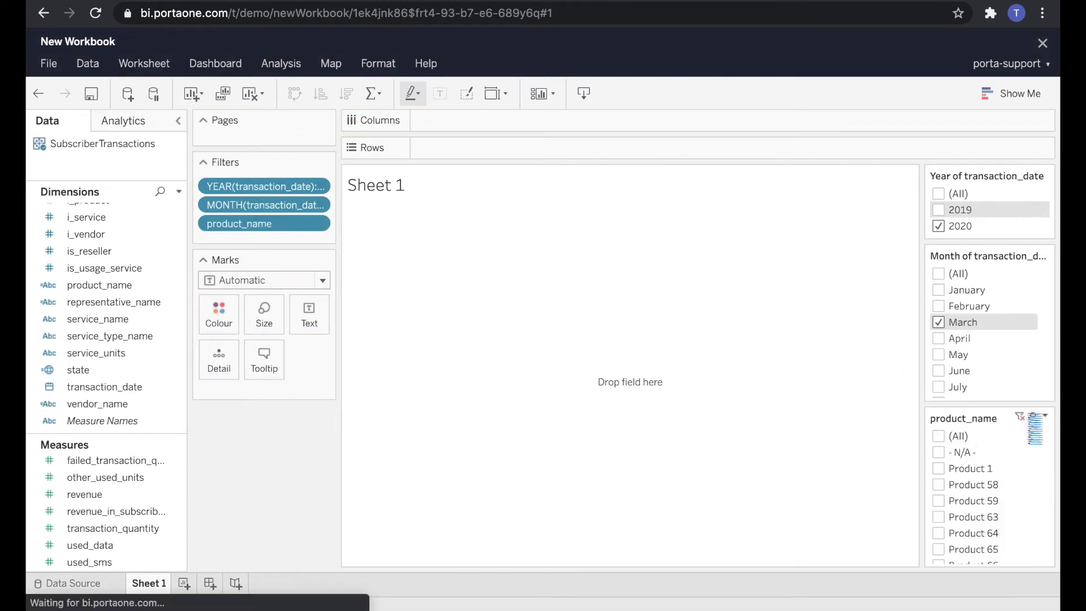
click(1033, 417)
text(1024)
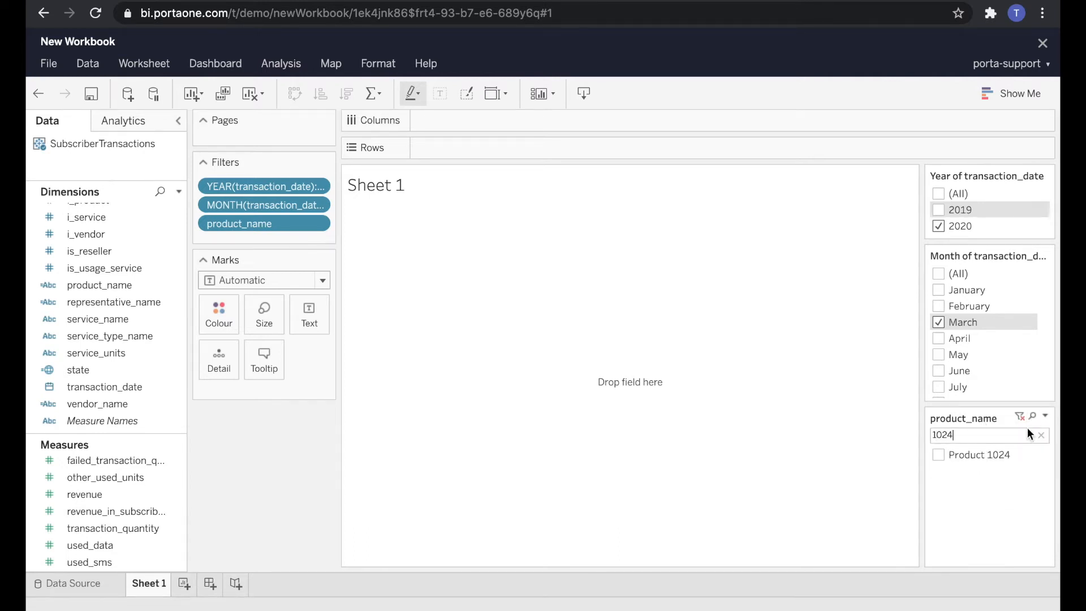
click(938, 454)
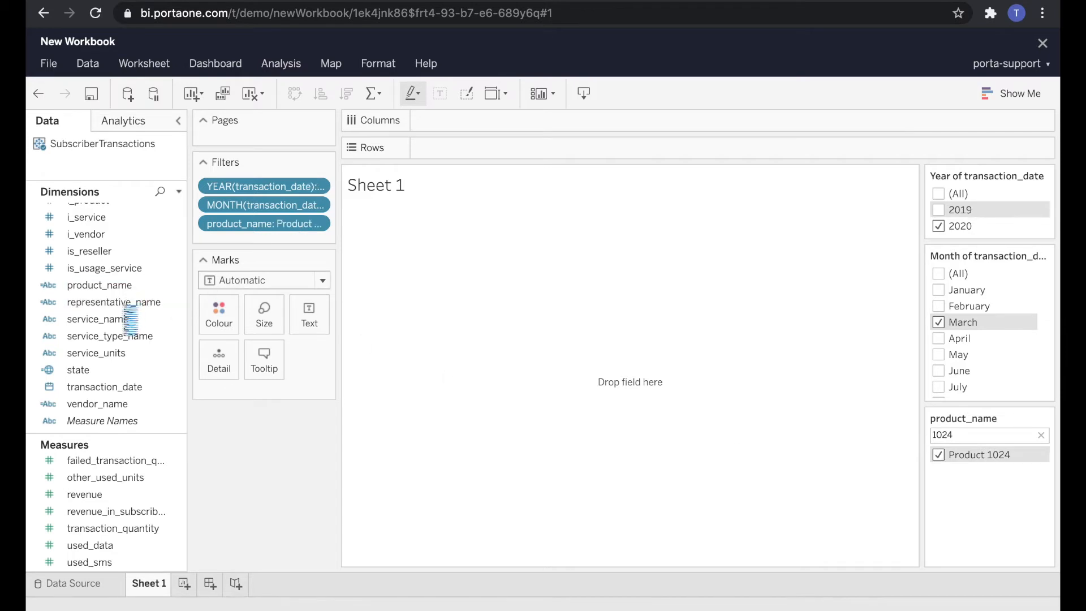
drag(114, 319, 268, 240)
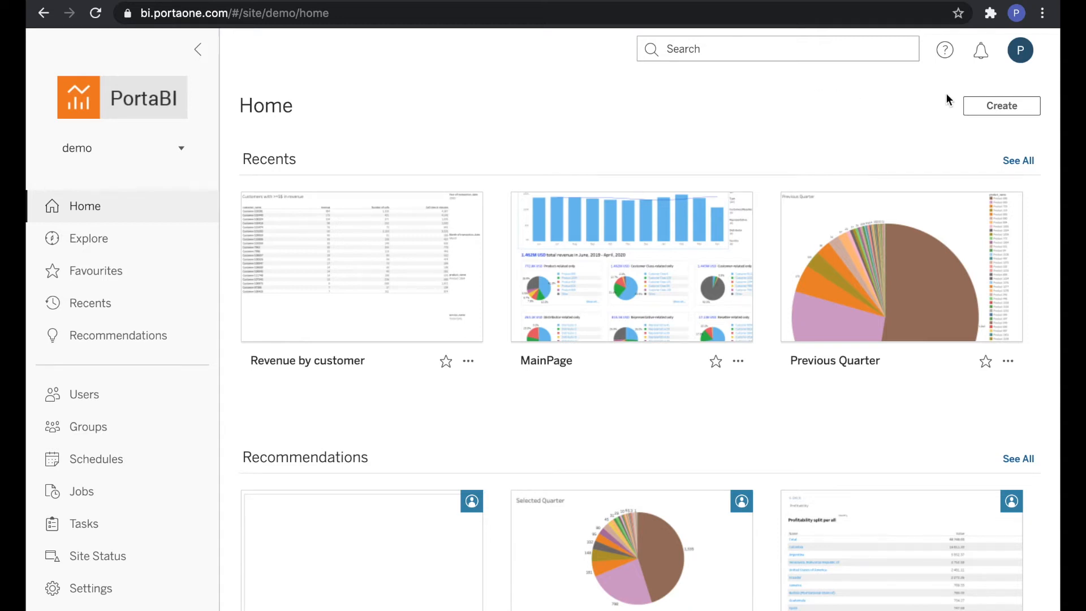
Create a new workbook from the site's home page and connect it to the SubscriberTransactions data source
click(987, 103)
click(982, 163)
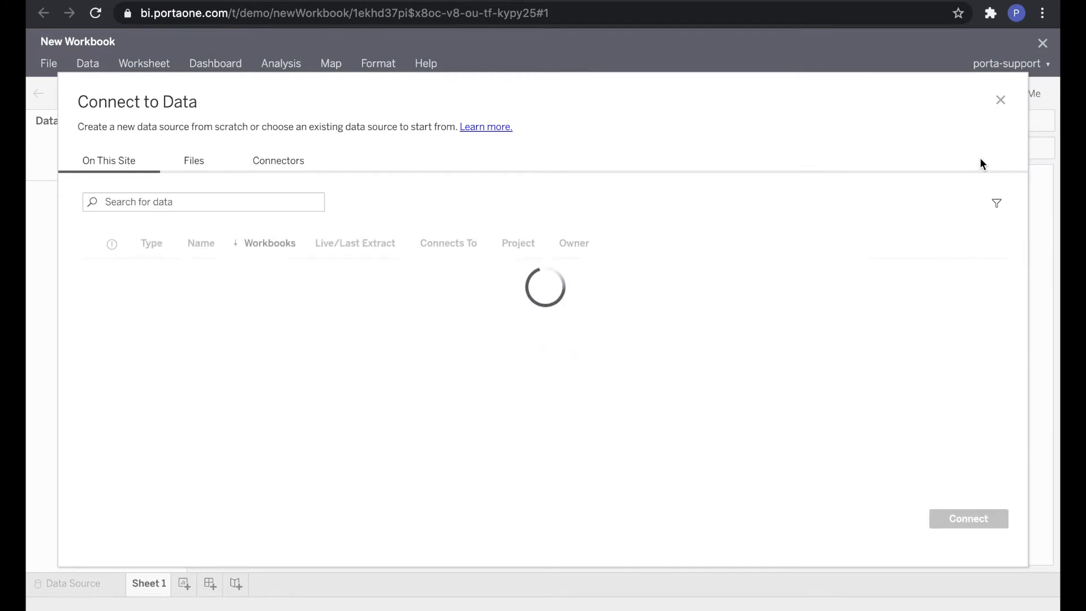
click(191, 203)
text(subscriber)
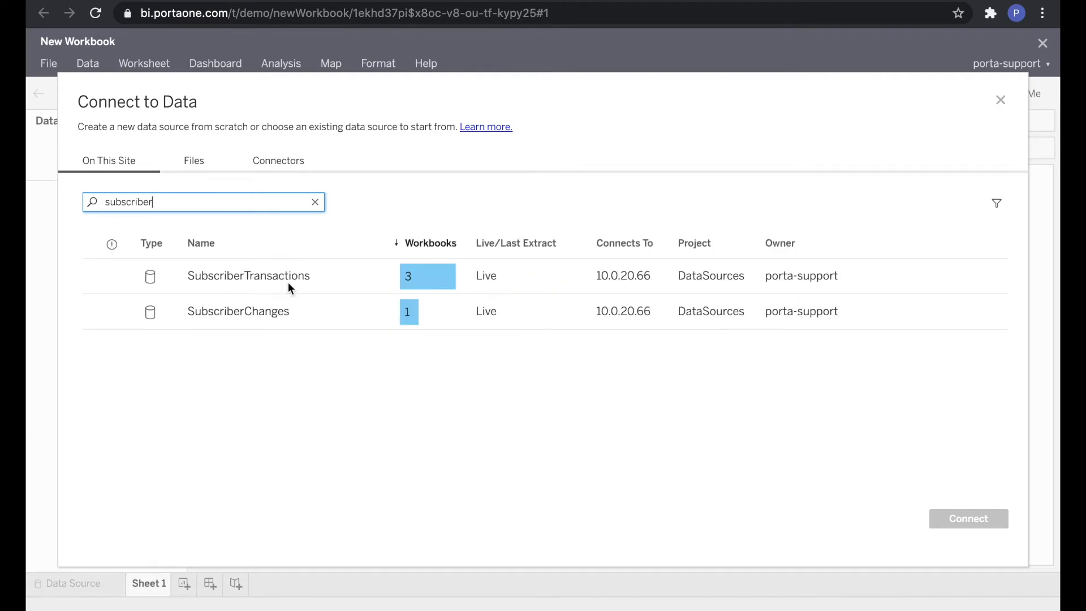
click(317, 286)
click(977, 516)
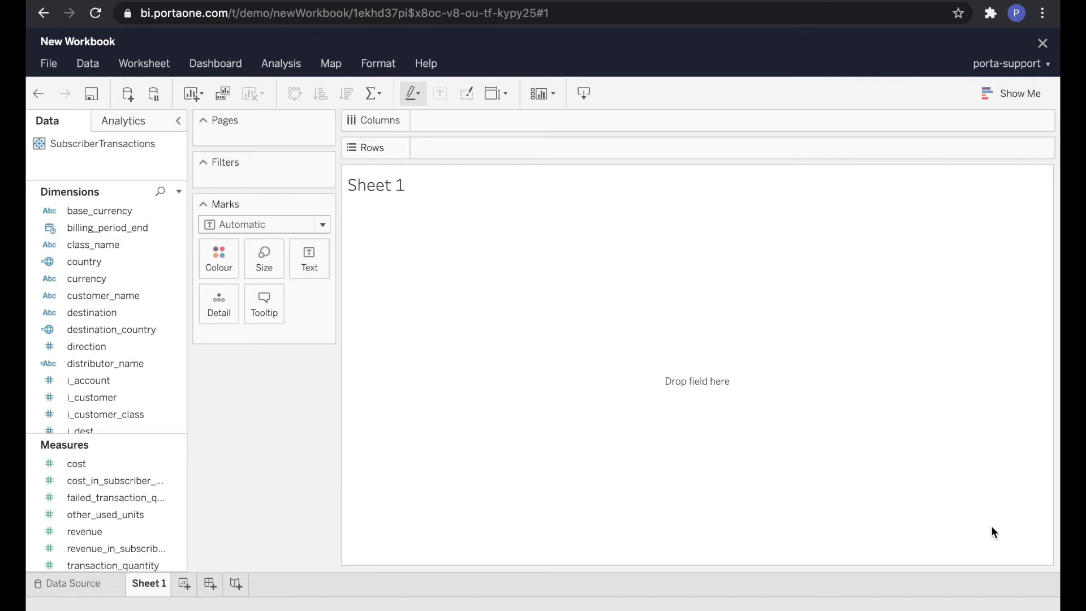
Place the transaction_date dimension on Columns and the revenue measure on Rows
scroll(92, 291, down, 6)
drag(97, 387, 436, 126)
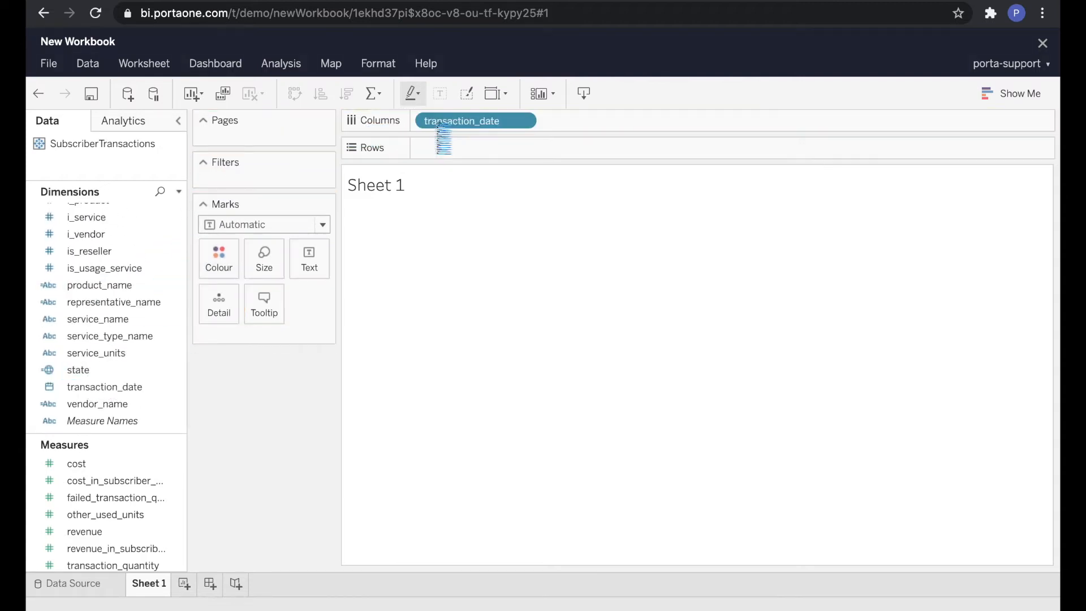
drag(88, 531, 483, 148)
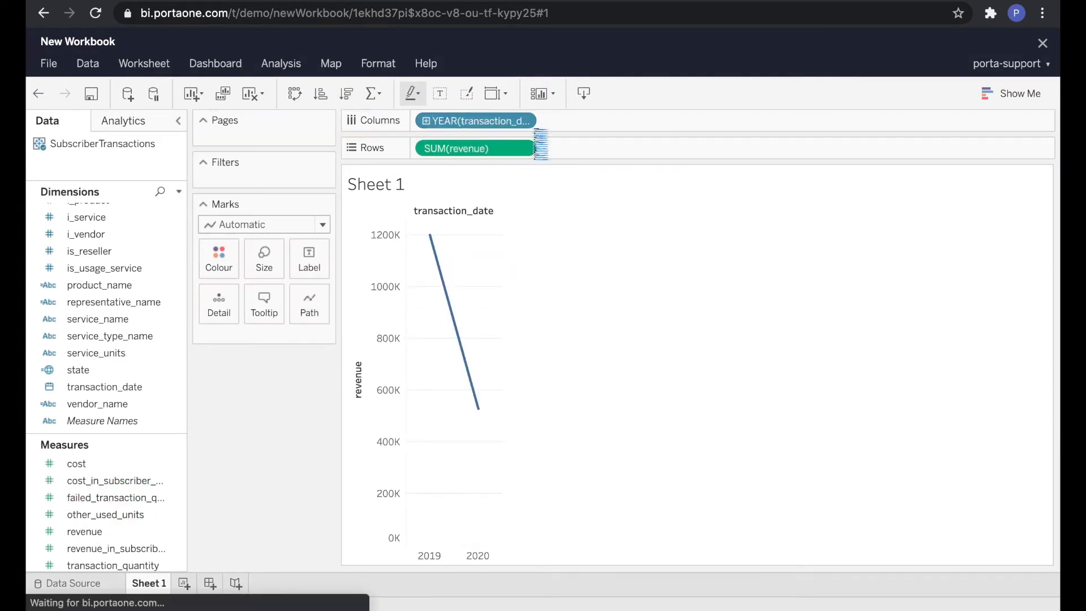
Drill transaction_date on Columns down to month and remove the quarter level
click(551, 123)
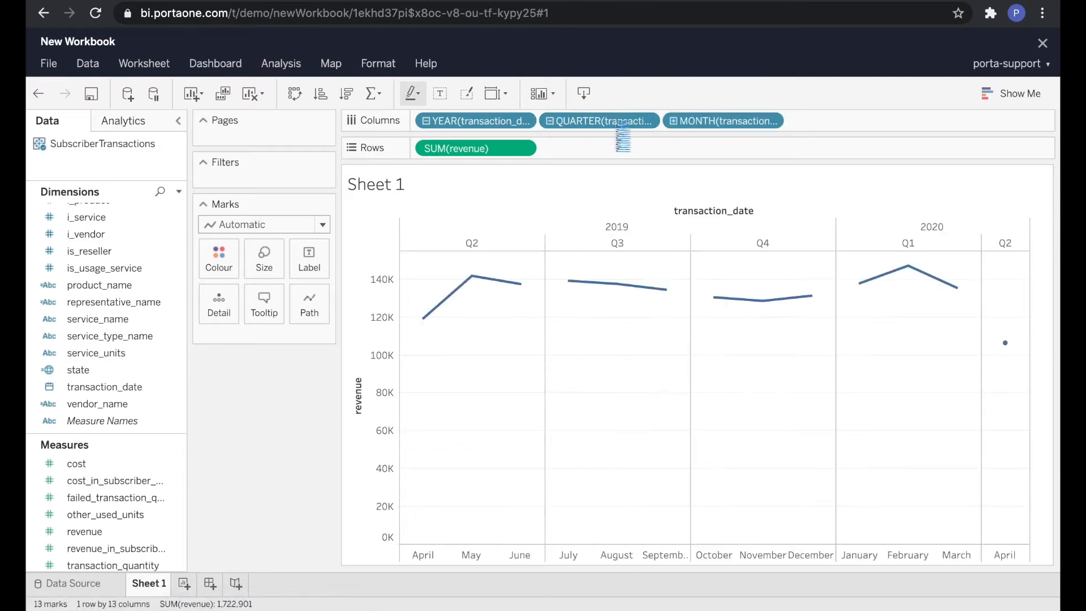
drag(647, 120, 275, 416)
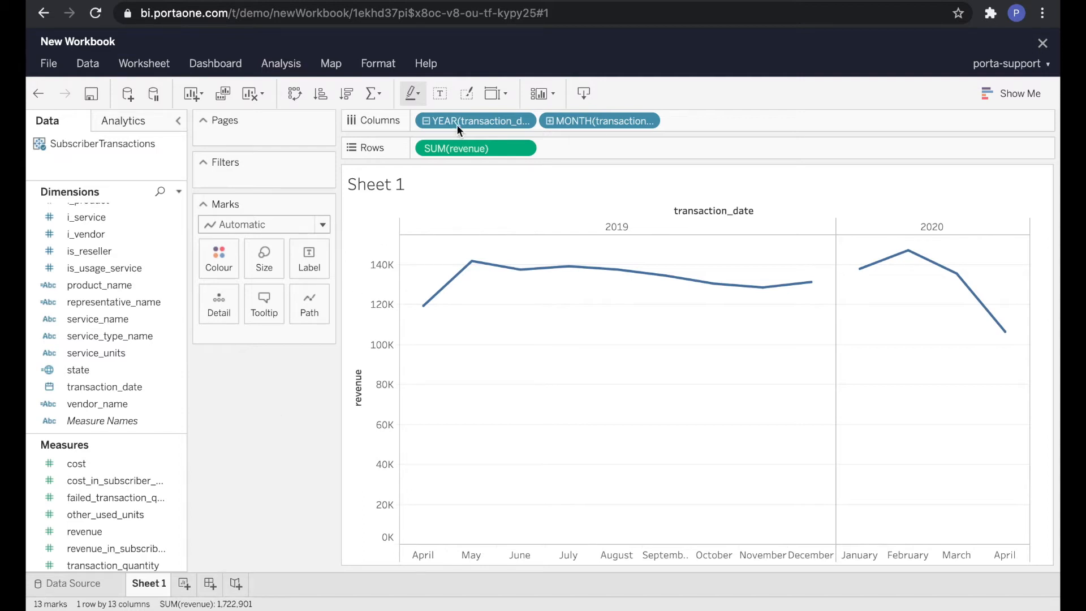
click(527, 120)
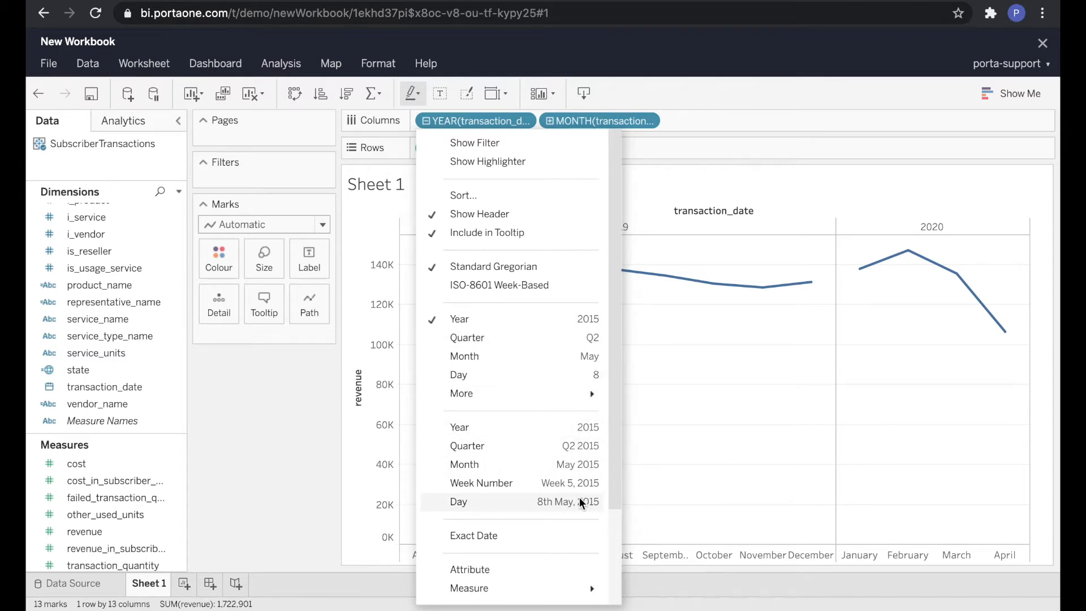
click(778, 95)
Add two transaction_date filters, one at the discrete Year level and one at the discrete Month level
drag(97, 392, 245, 184)
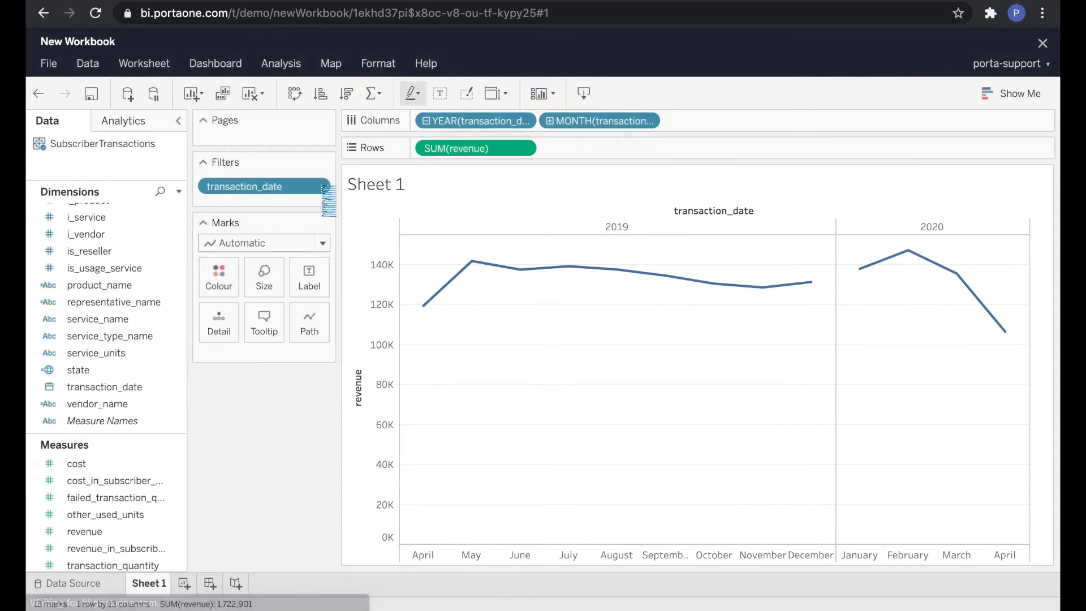
click(321, 188)
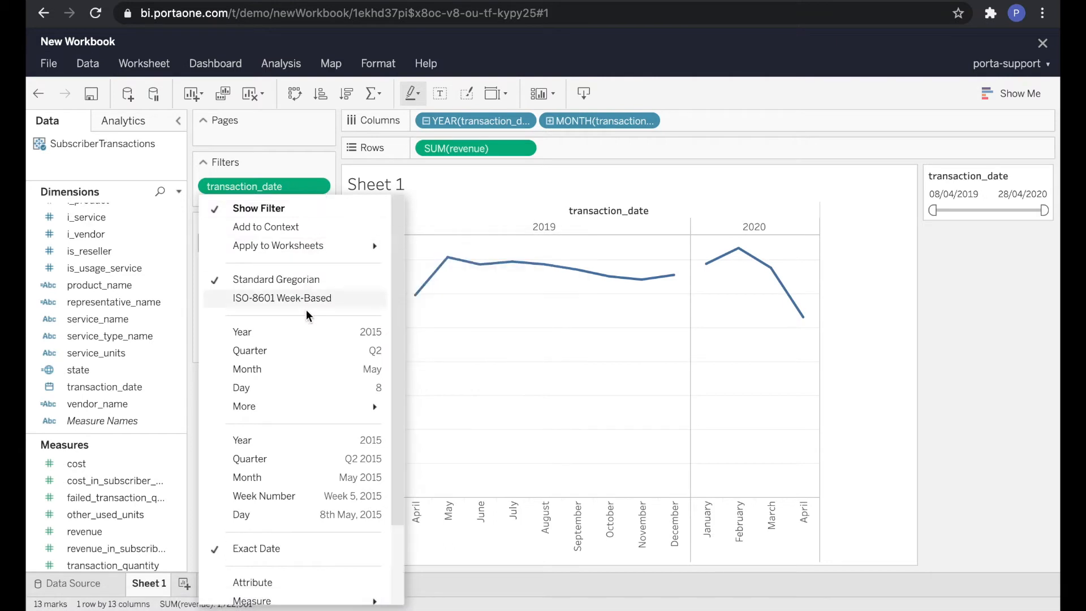
click(321, 326)
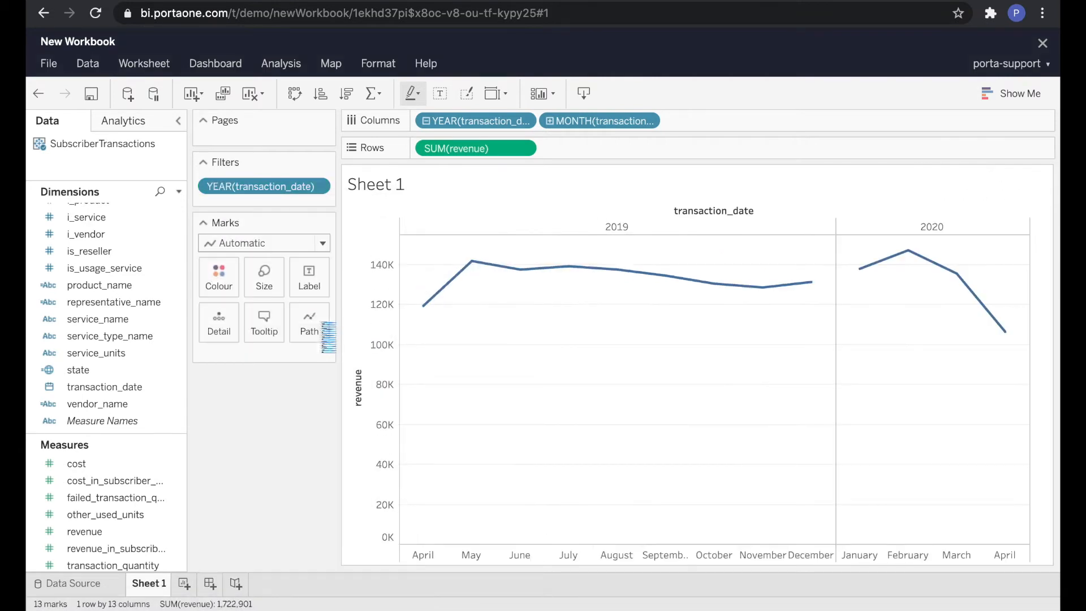
drag(120, 386, 256, 198)
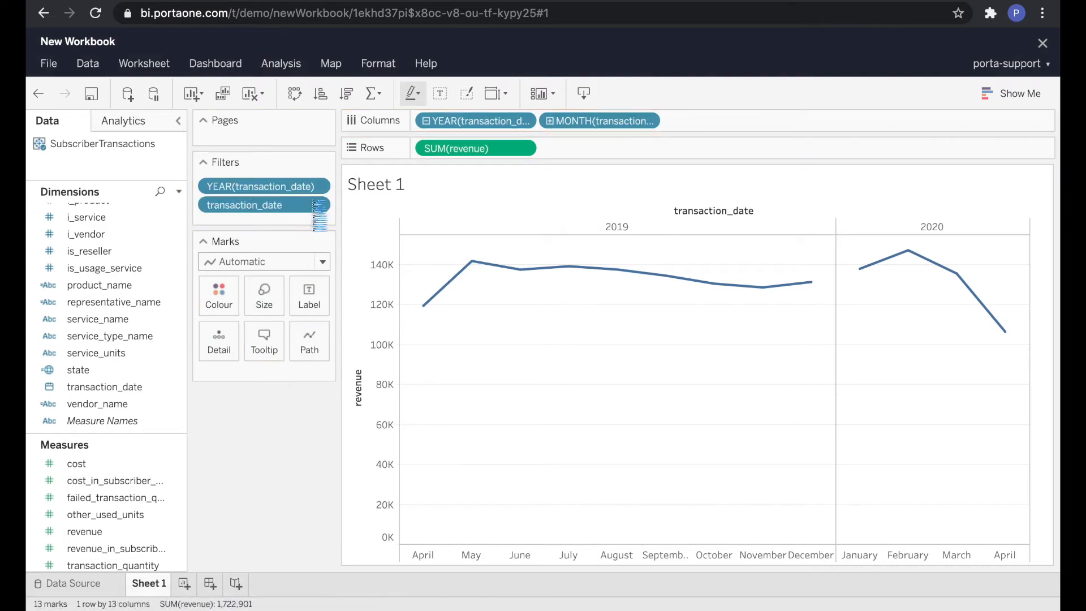
click(323, 205)
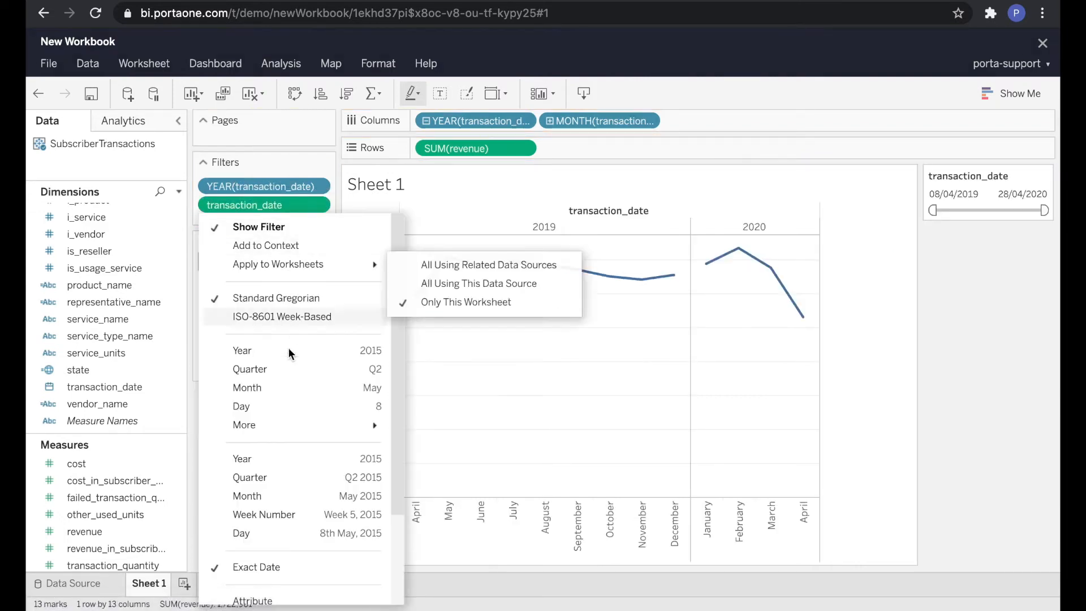
click(334, 390)
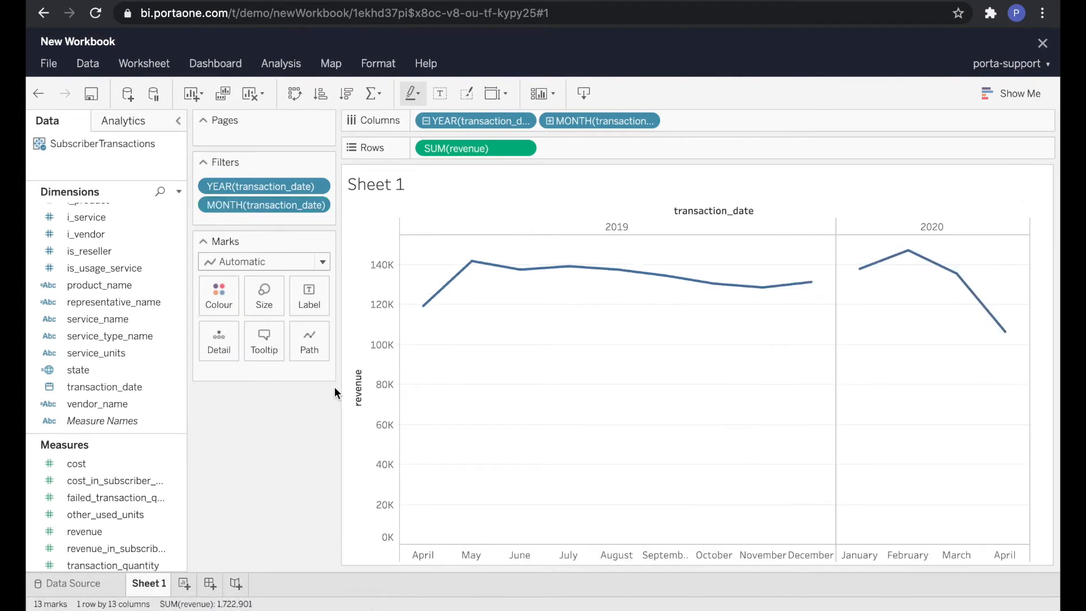
Show the year and month filters beside the revenue chart, and exclude February and September
click(320, 183)
click(316, 207)
click(321, 185)
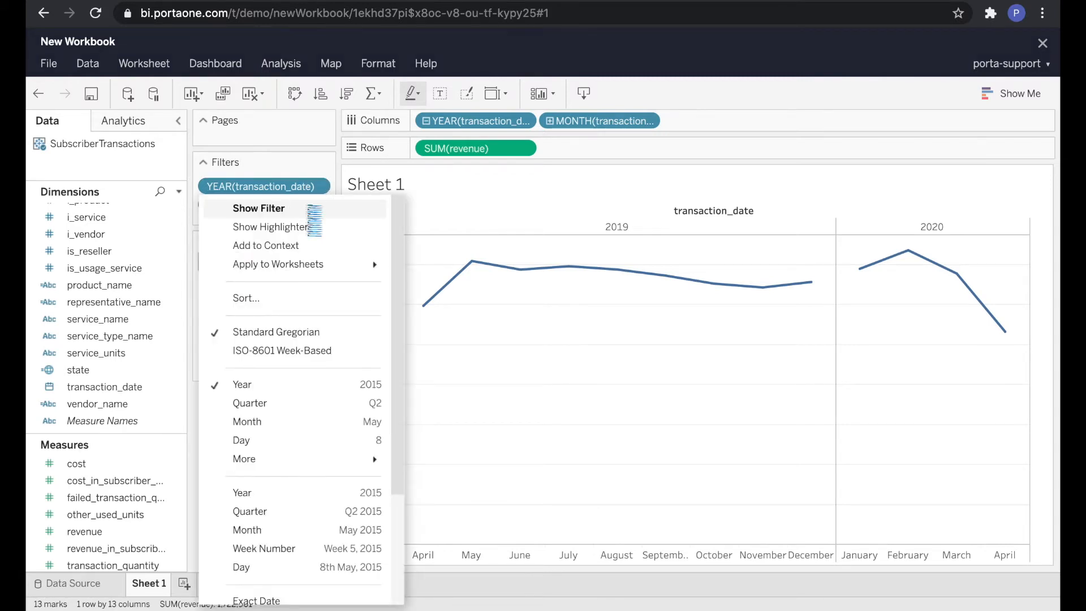
click(320, 205)
click(322, 205)
click(321, 205)
click(322, 208)
click(321, 222)
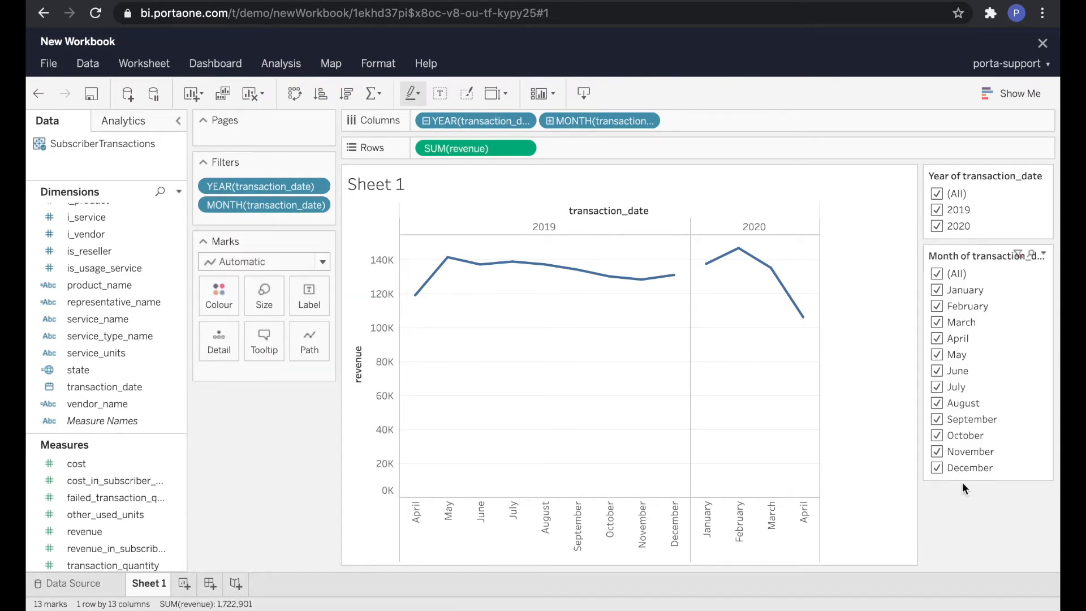
click(937, 306)
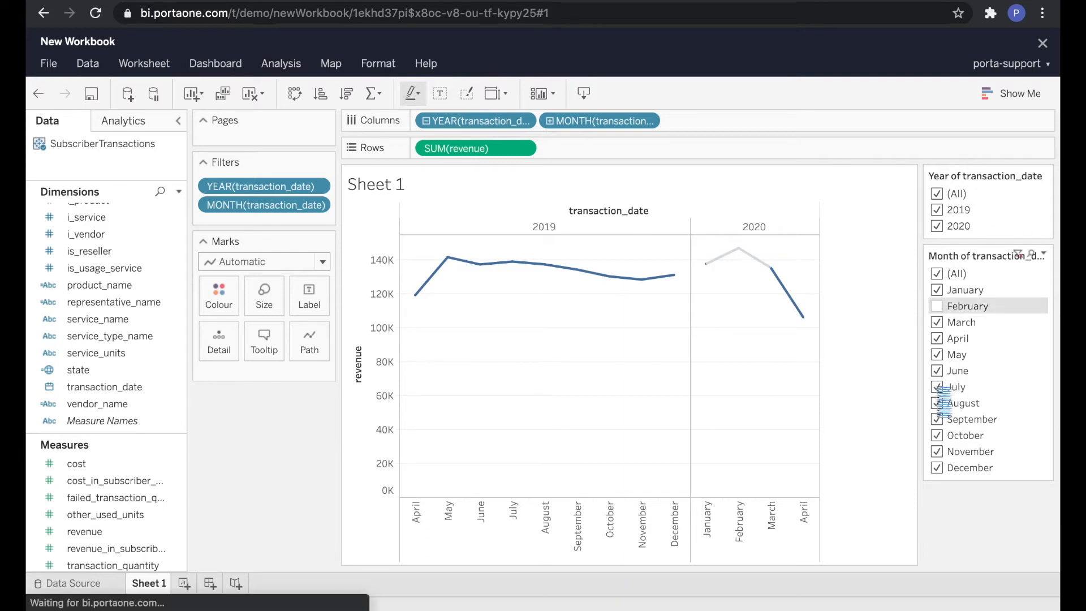
click(937, 420)
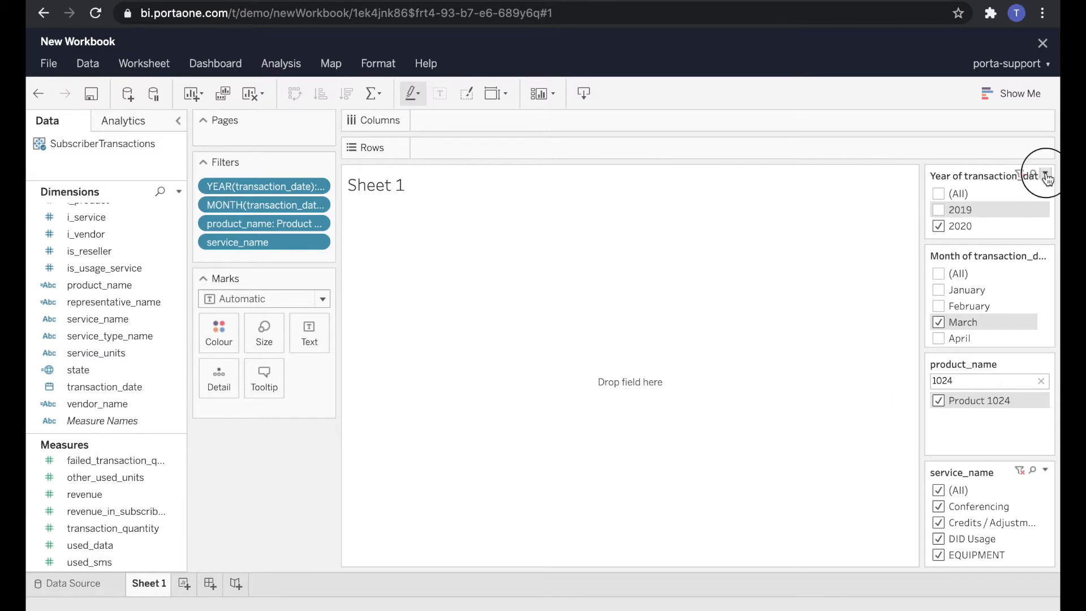
Display the year, month and product_name filters in the first workbook as Single Value (dropdown)
click(1046, 173)
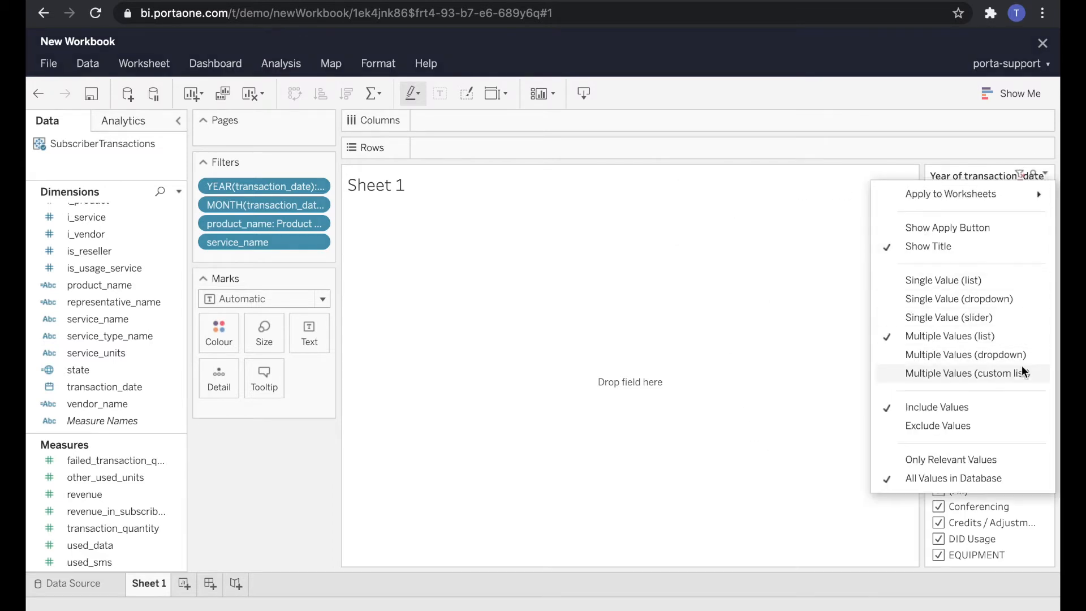
click(1020, 297)
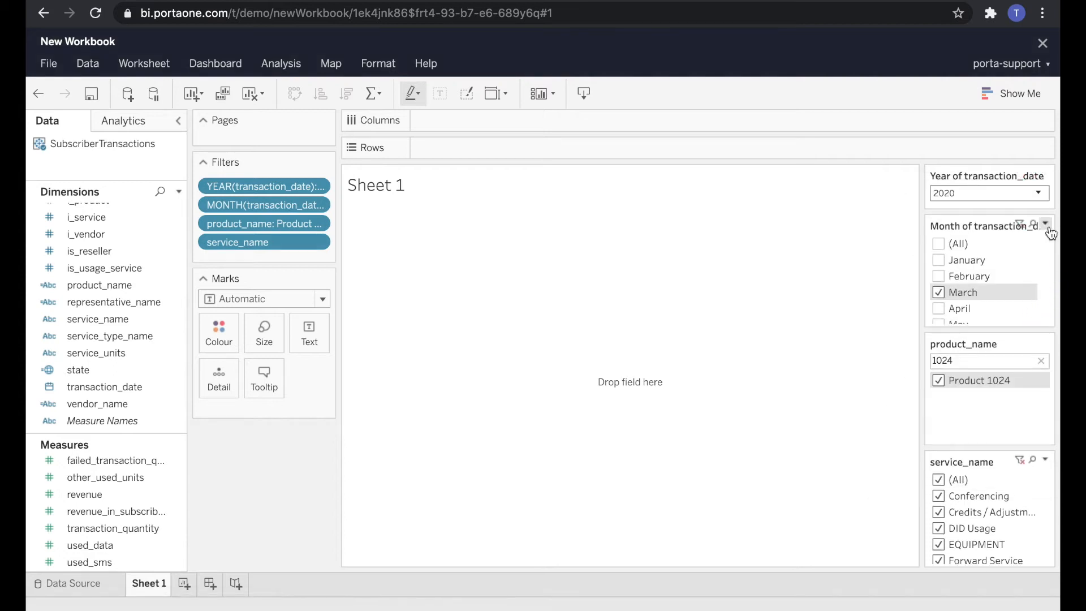
click(1049, 226)
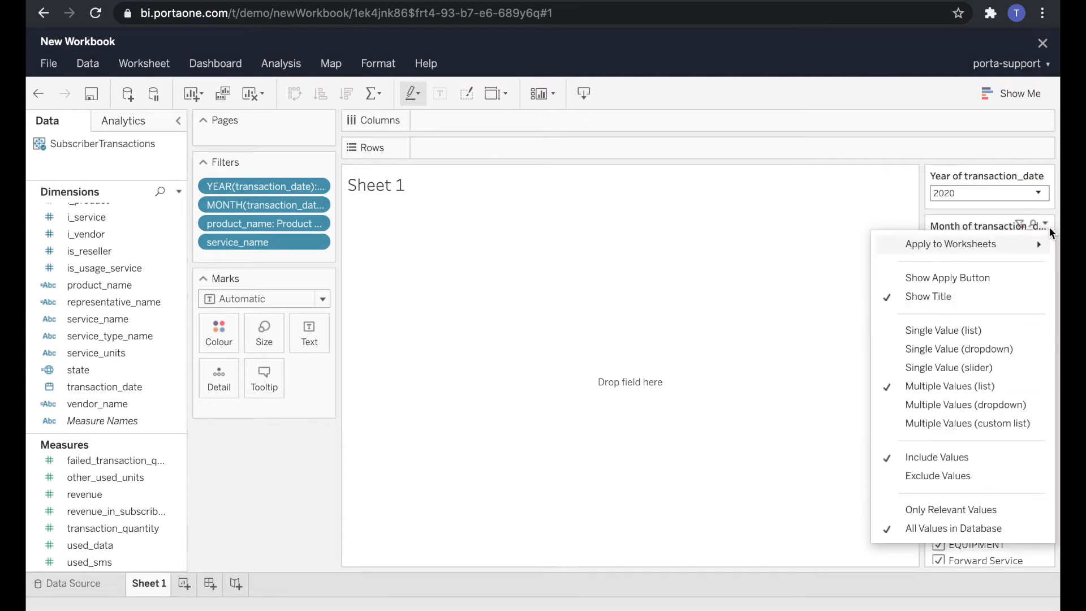
click(1039, 350)
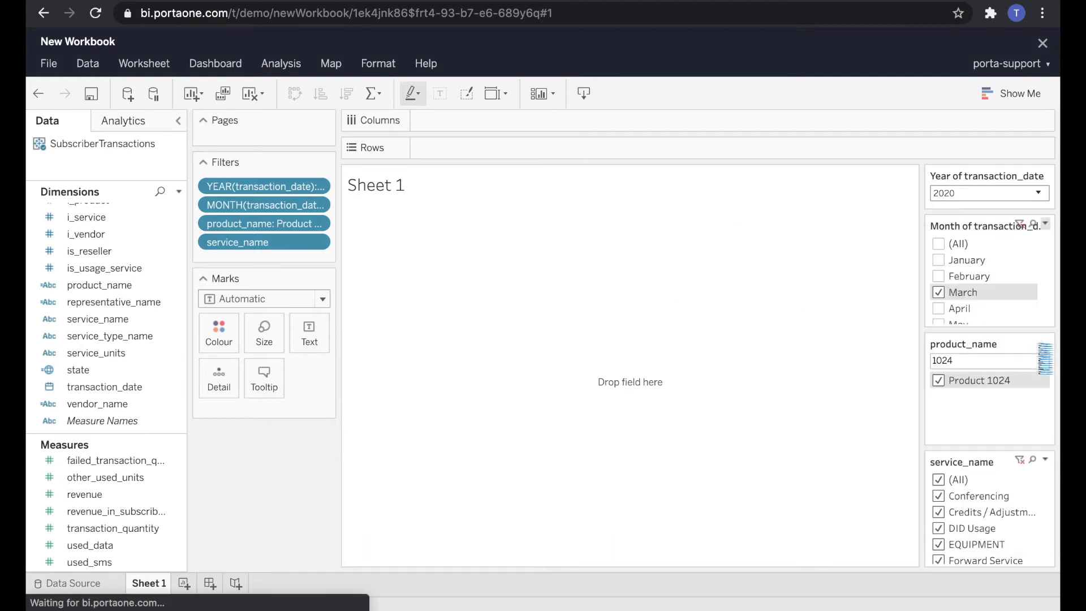
click(1047, 276)
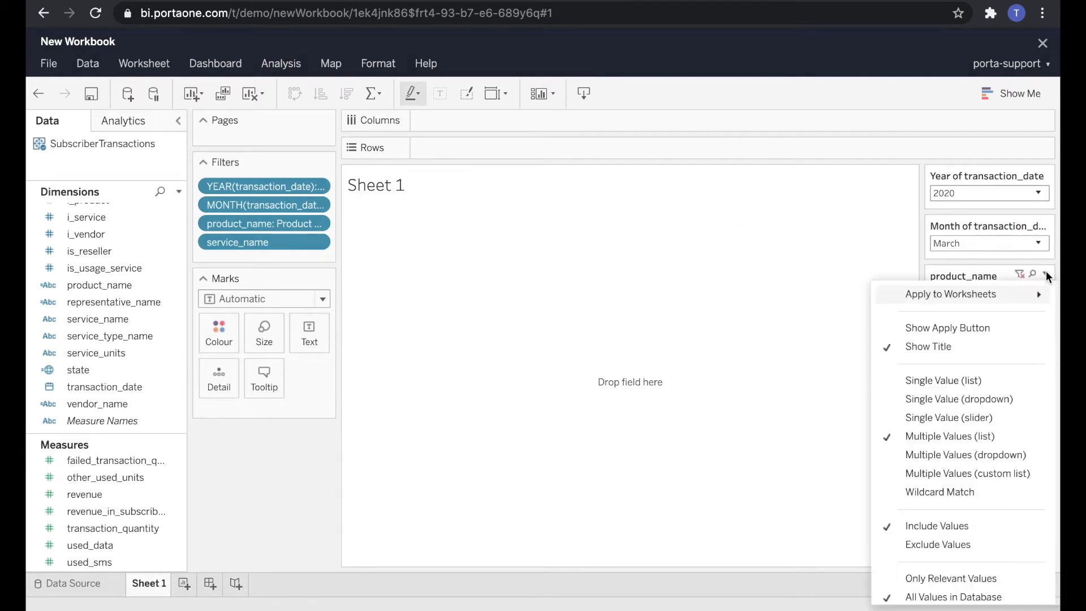
click(961, 398)
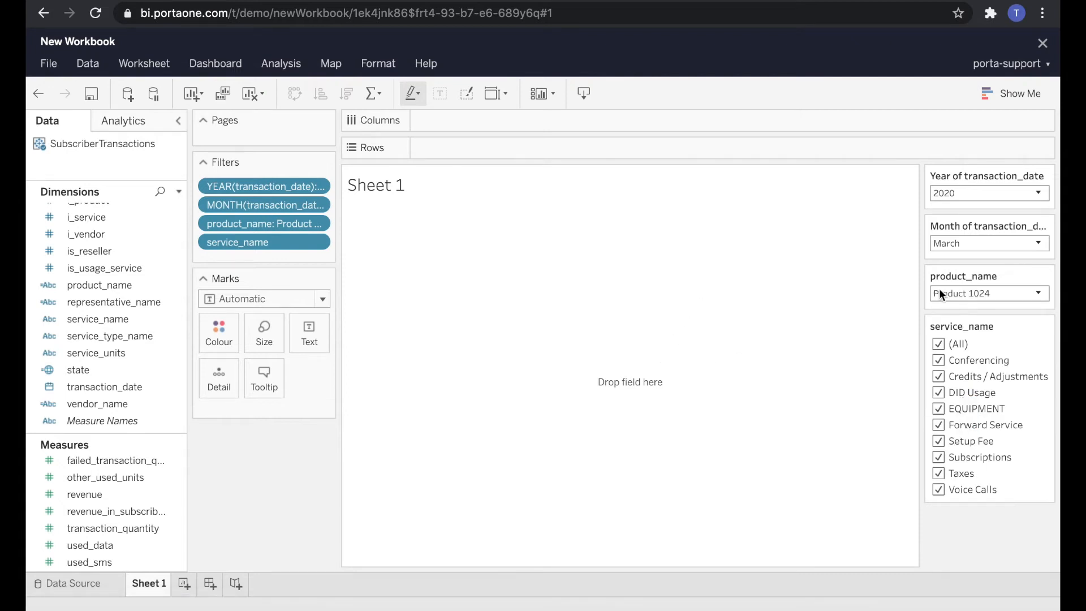
click(1046, 323)
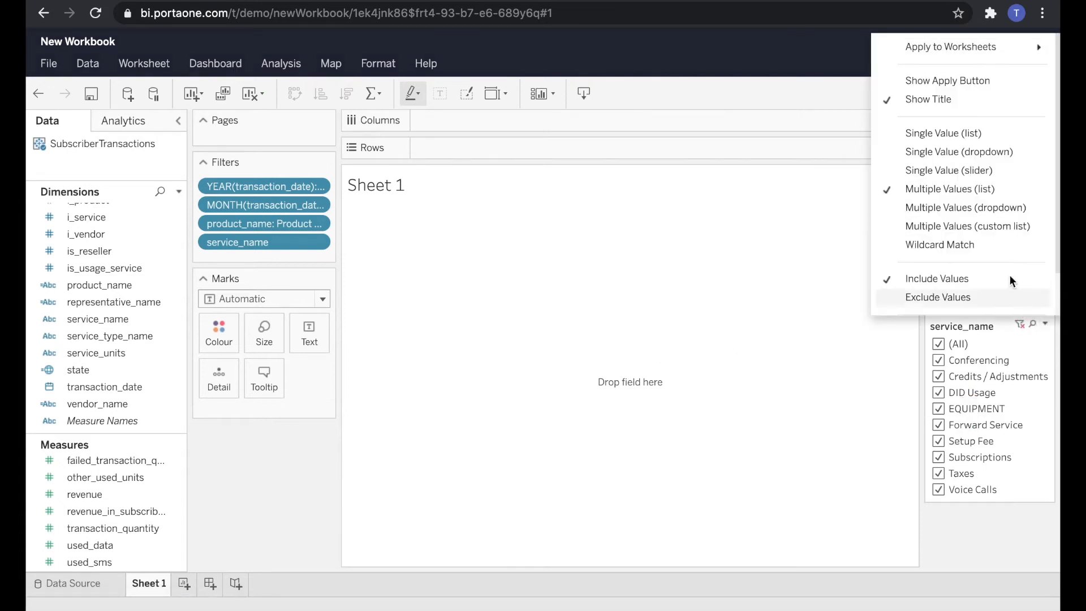
scroll(1002, 268, down, 1)
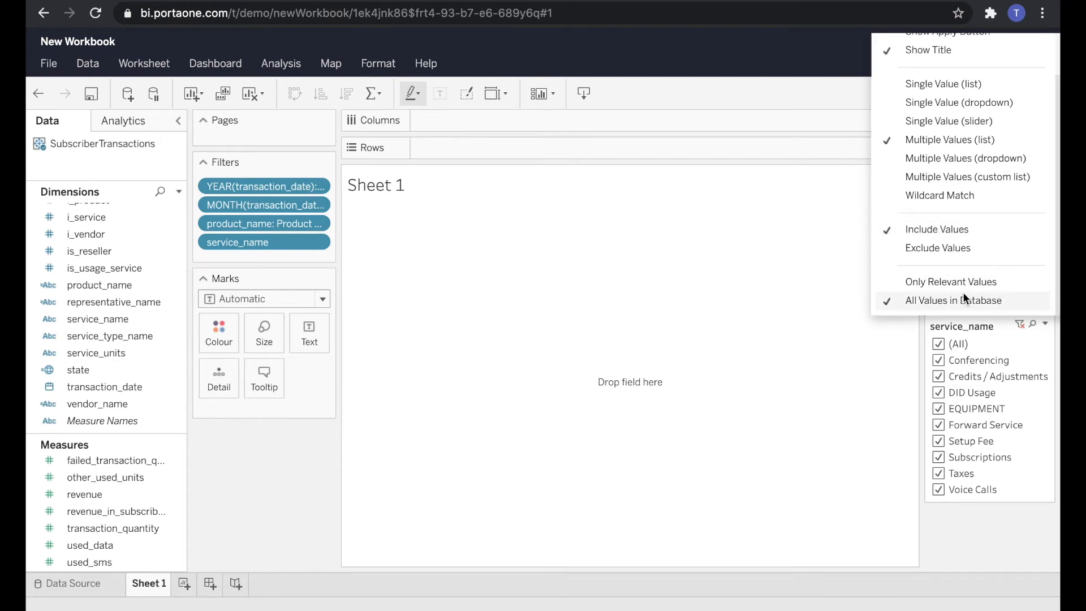
click(839, 299)
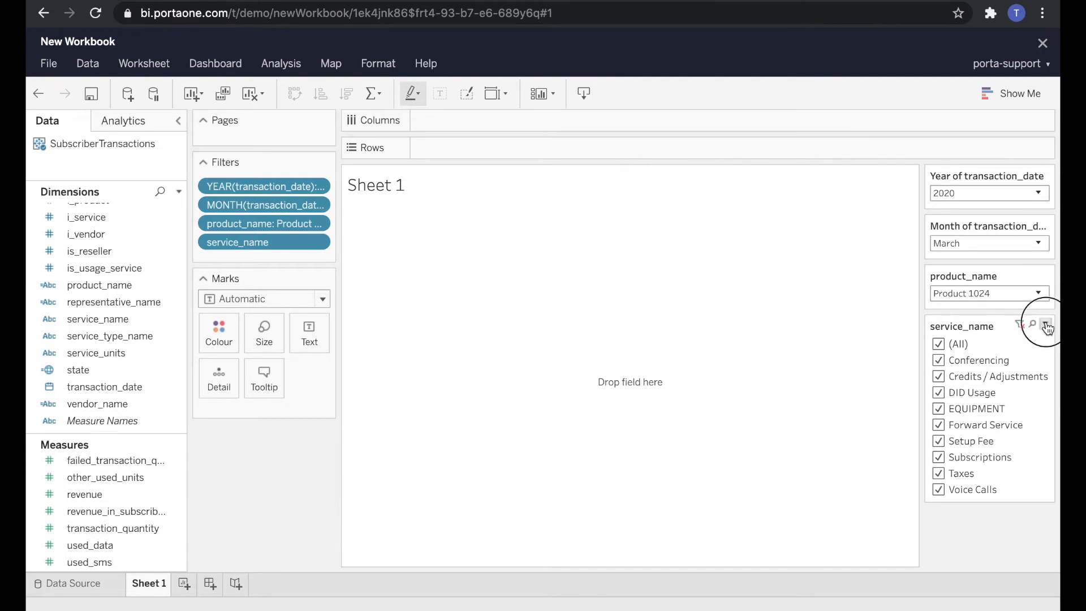
click(1047, 326)
scroll(1033, 291, down, 1)
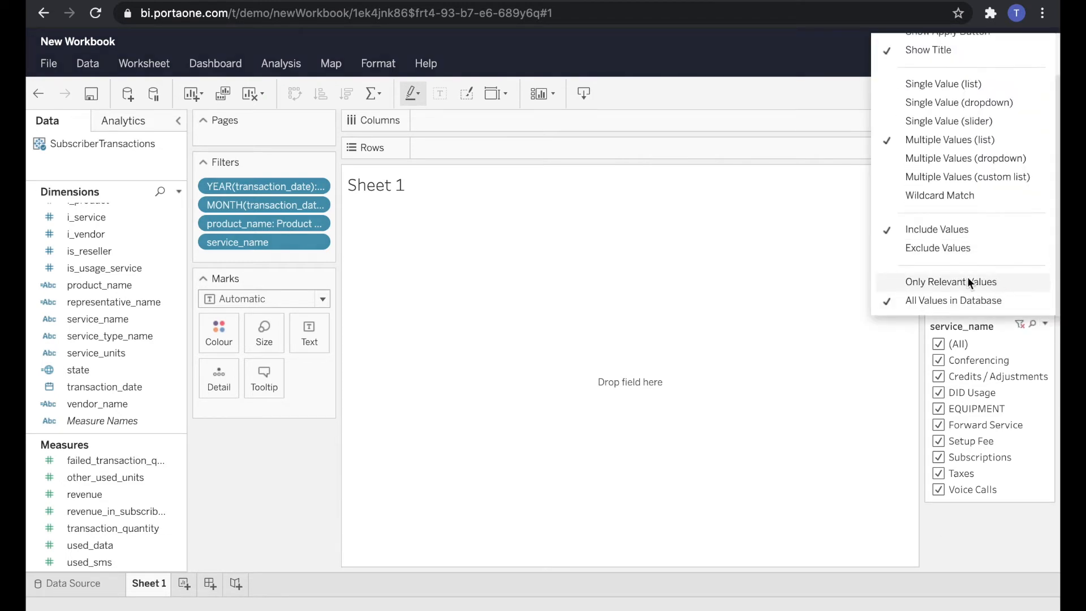
click(883, 283)
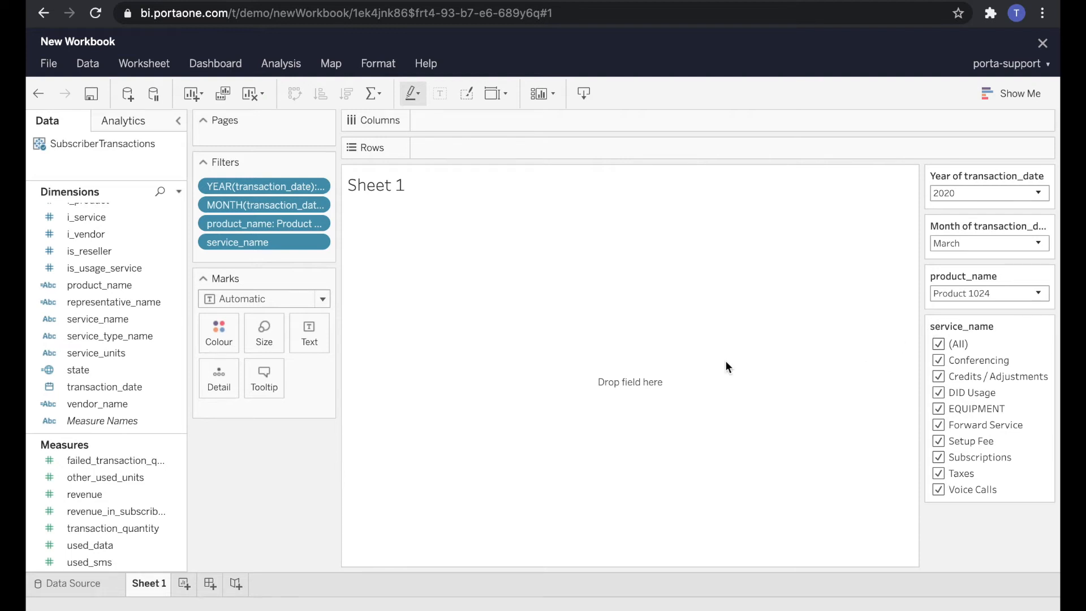
Show revenue as text in the sheet and exclude DID Usage and EQUIPMENT in the service_name filter
drag(90, 494, 315, 342)
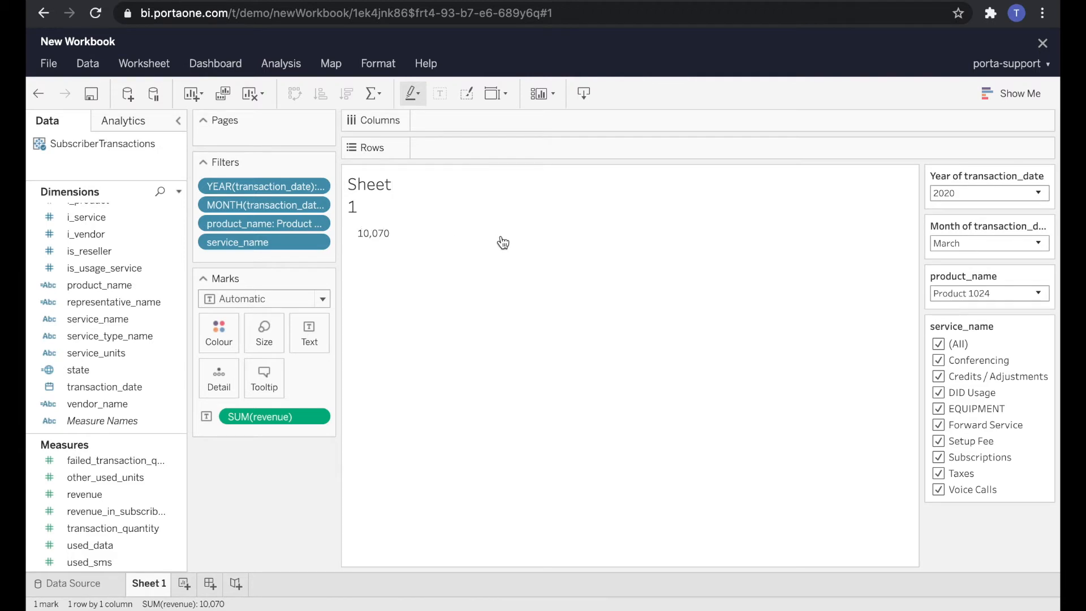
click(939, 392)
click(938, 408)
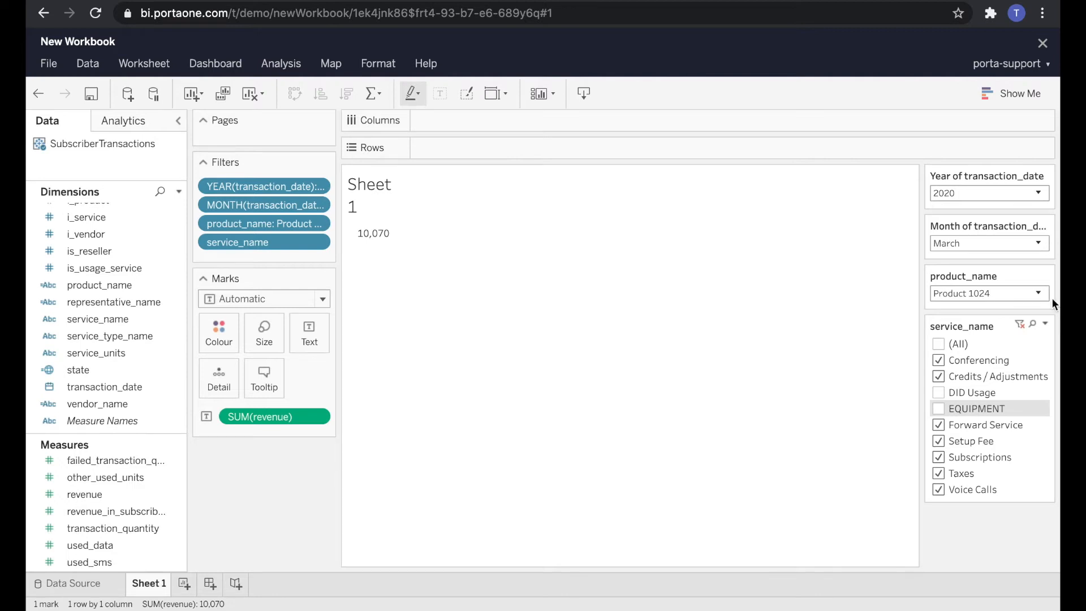
Limit the service_name filter to Only Relevant Values and exclude Subscriptions from it
click(1046, 323)
scroll(978, 237, down, 2)
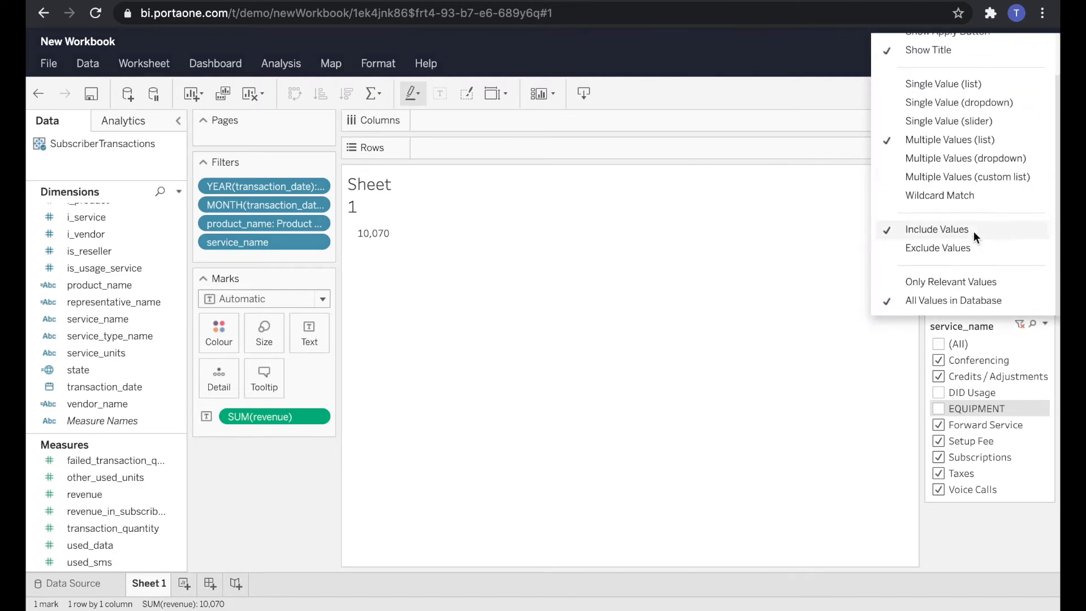
click(956, 282)
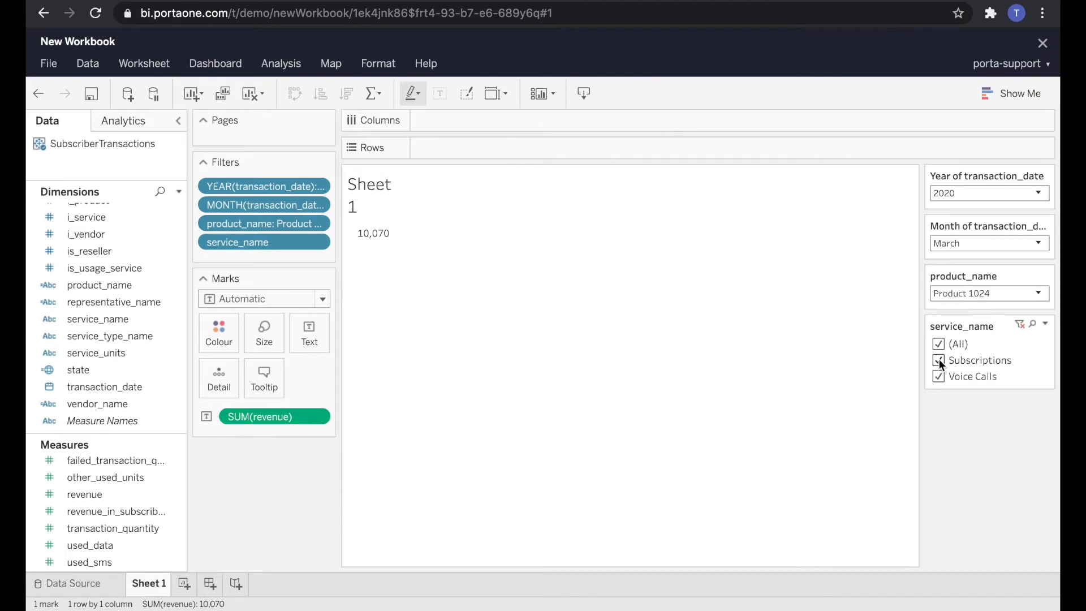
click(938, 360)
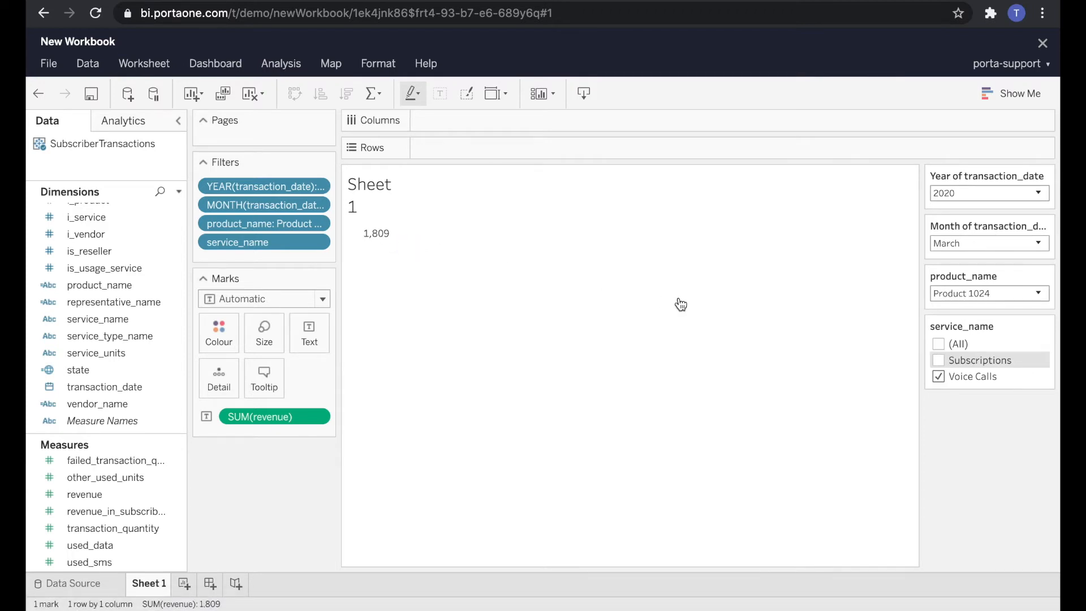
Remove SUM(revenue) from the marks and try placing customer_name on Rows
drag(284, 416, 252, 549)
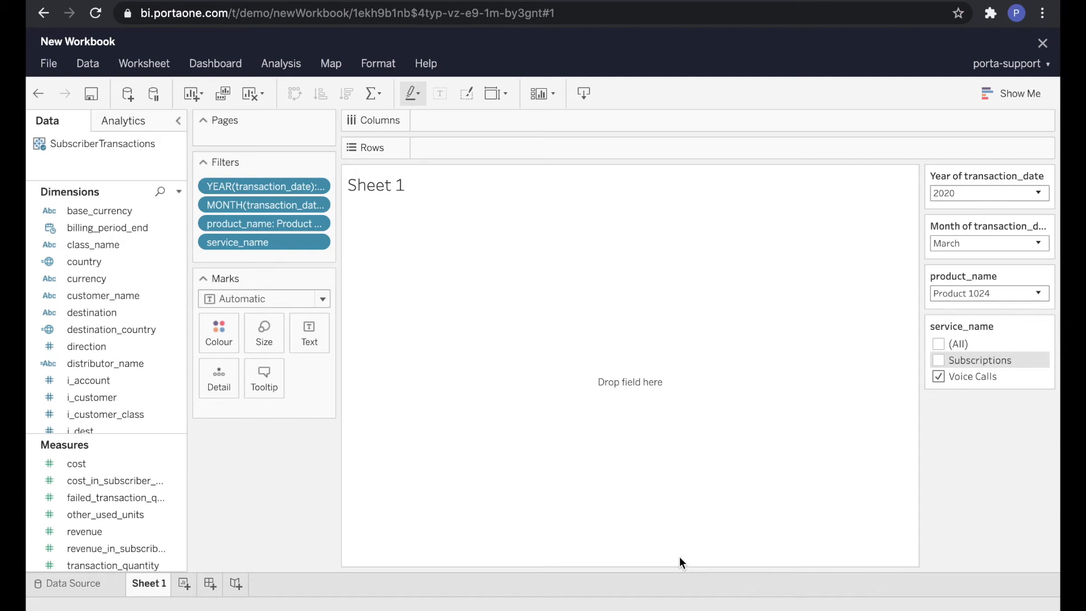
drag(92, 296, 490, 149)
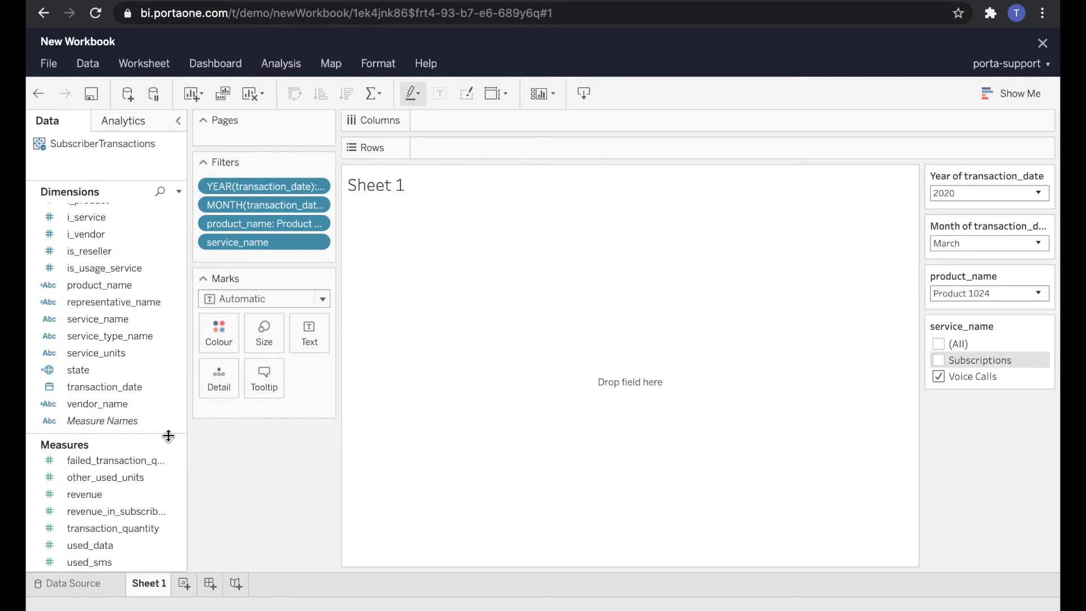
Add the cost and revenue measures to the sheet as text values
scroll(178, 519, down, 3)
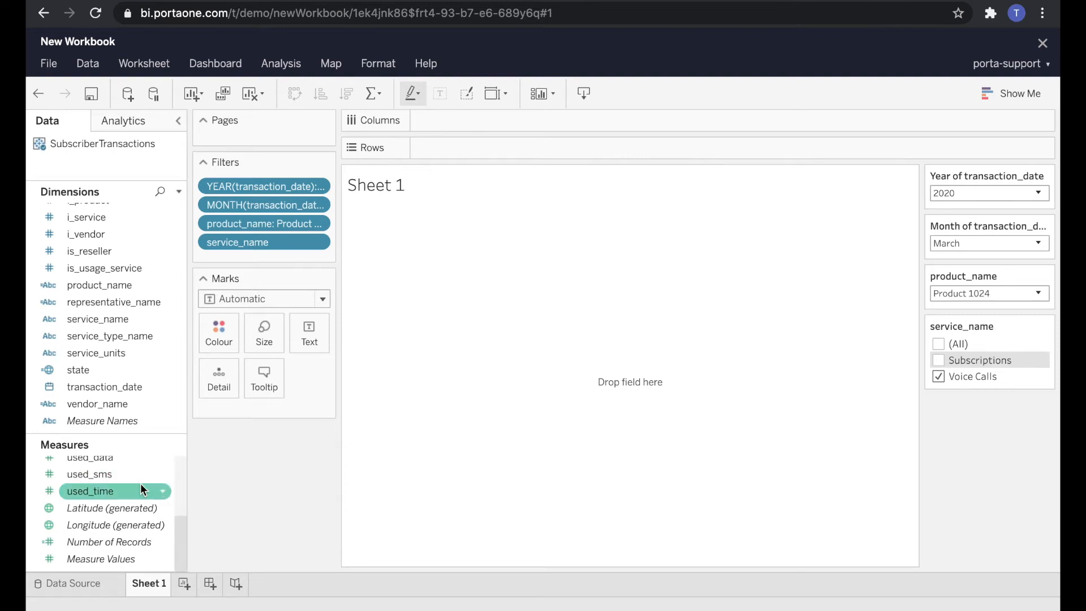
scroll(140, 483, up, 3)
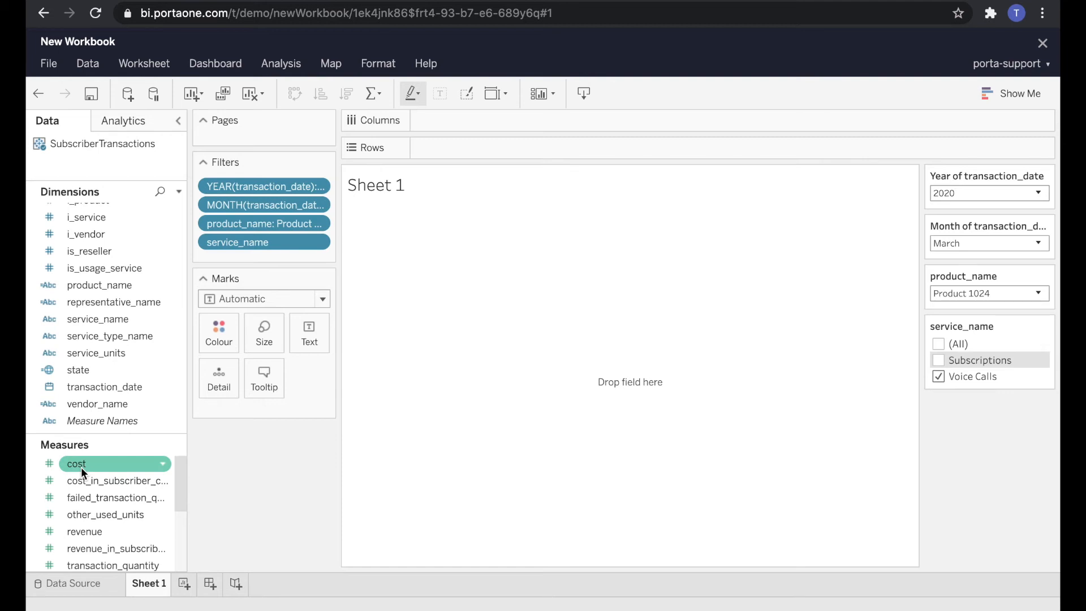
drag(80, 467, 308, 340)
drag(84, 532, 316, 341)
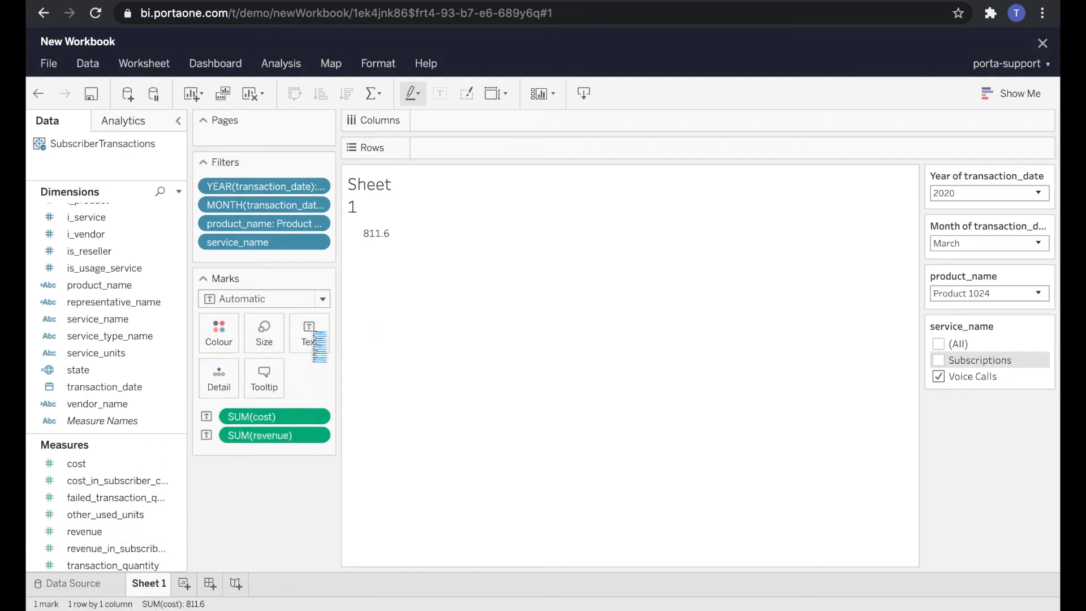
mouse_move(383, 249)
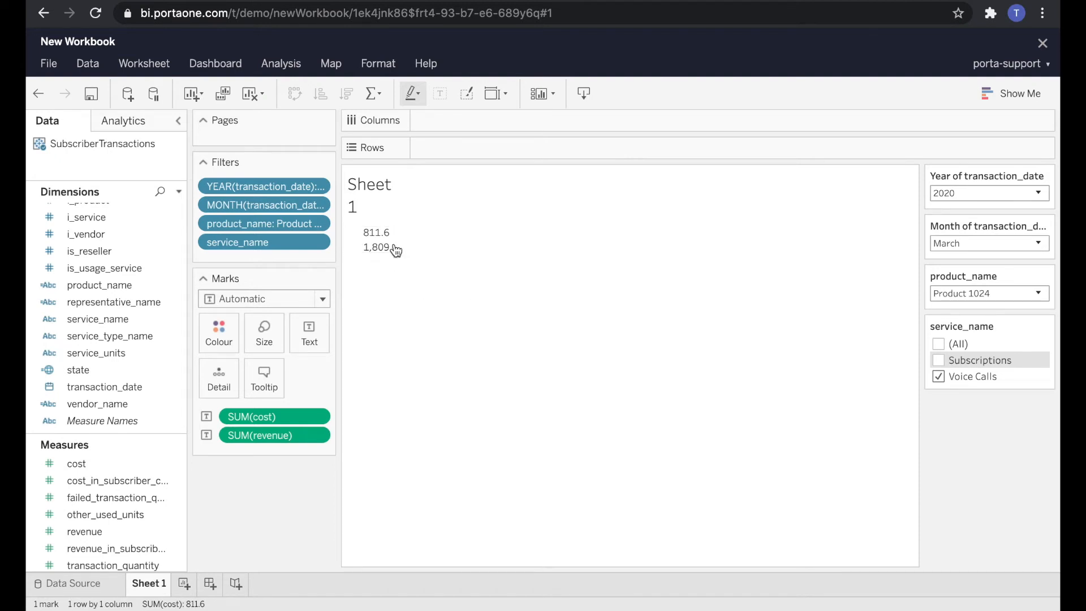
Remove SUM(revenue) and SUM(cost) from the marks
click(291, 439)
drag(291, 447, 283, 518)
drag(289, 417, 276, 502)
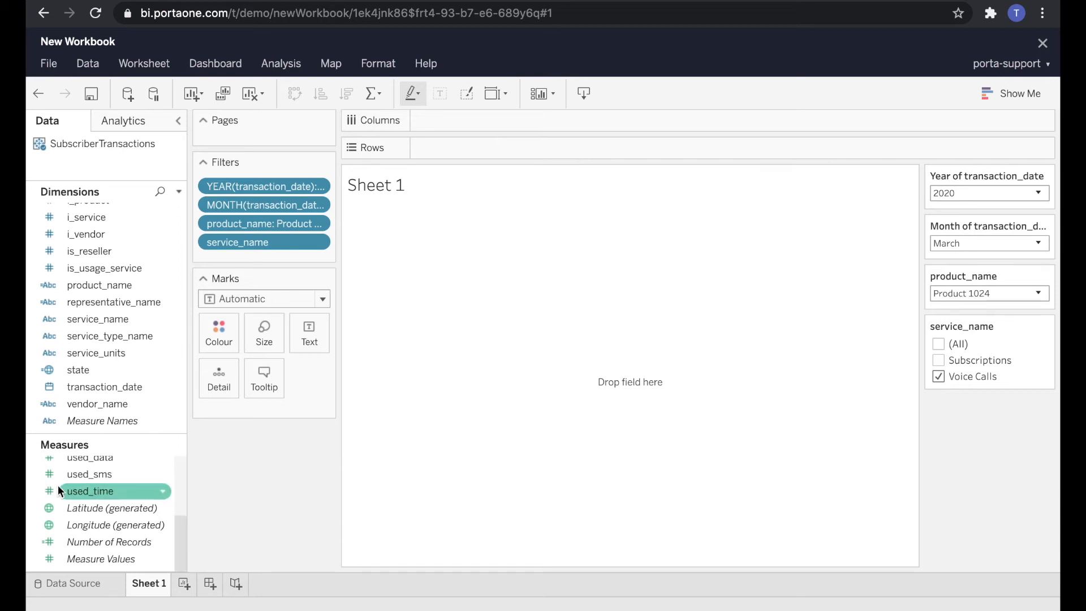
Show Measure Values as text and place Measure Names on Columns to give each measure its own column
scroll(182, 532, up, 3)
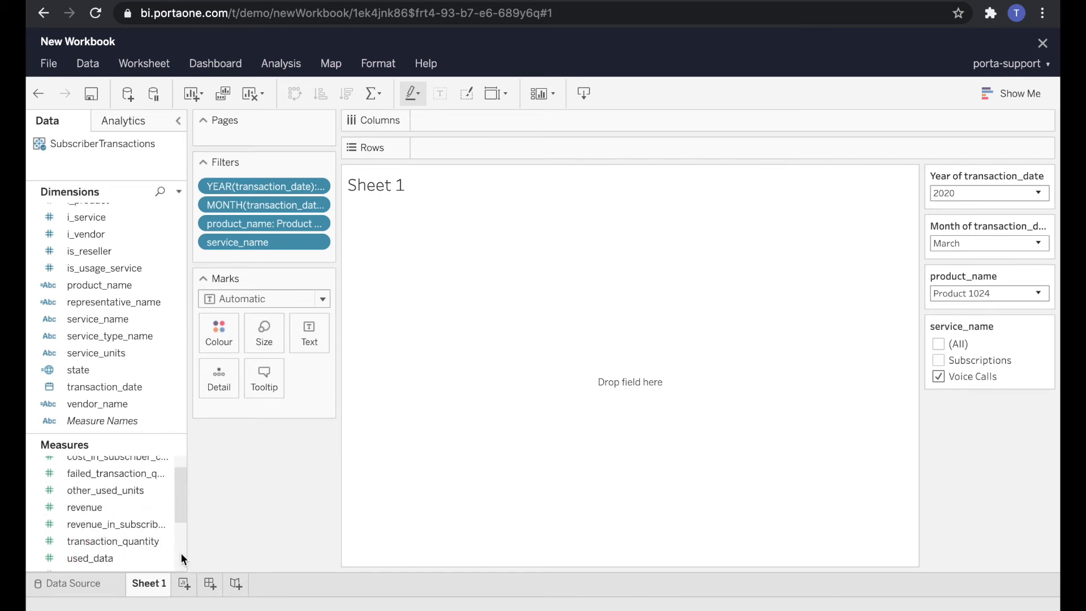
scroll(181, 563, down, 3)
click(118, 558)
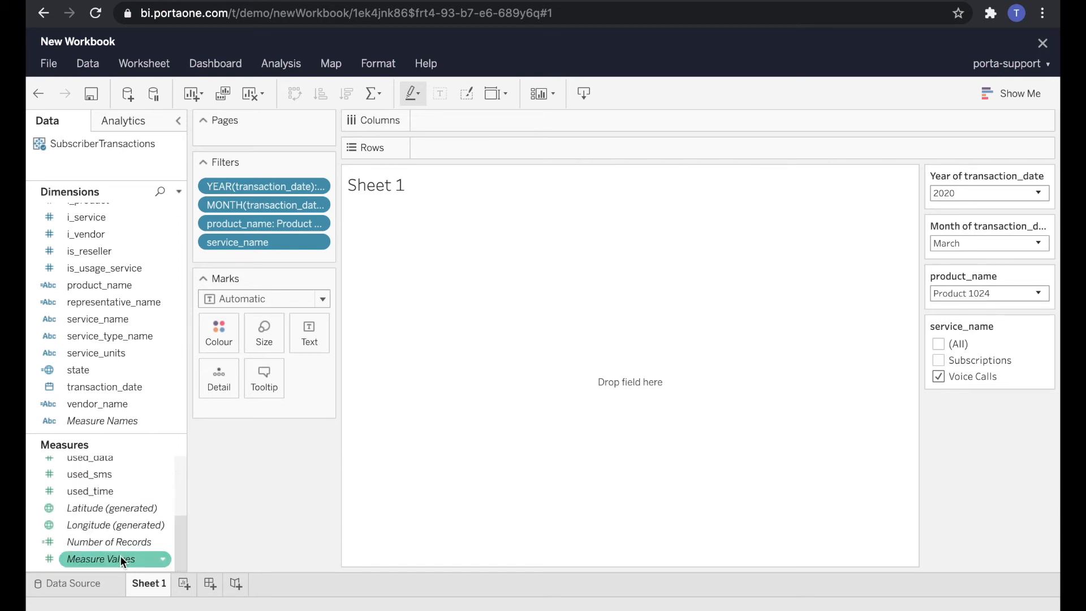
drag(140, 558, 317, 344)
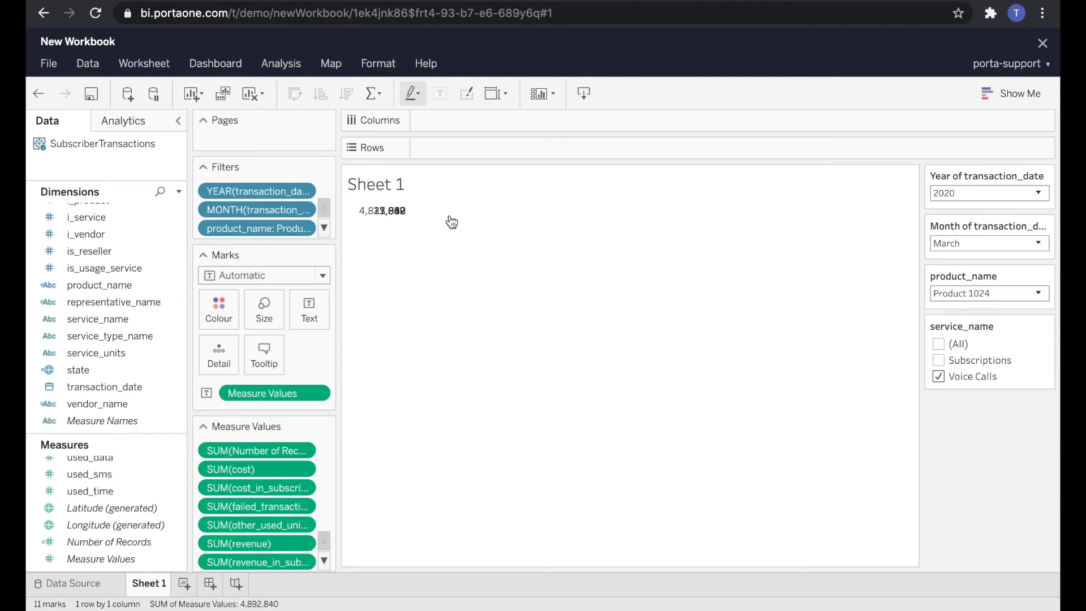
drag(126, 421, 475, 123)
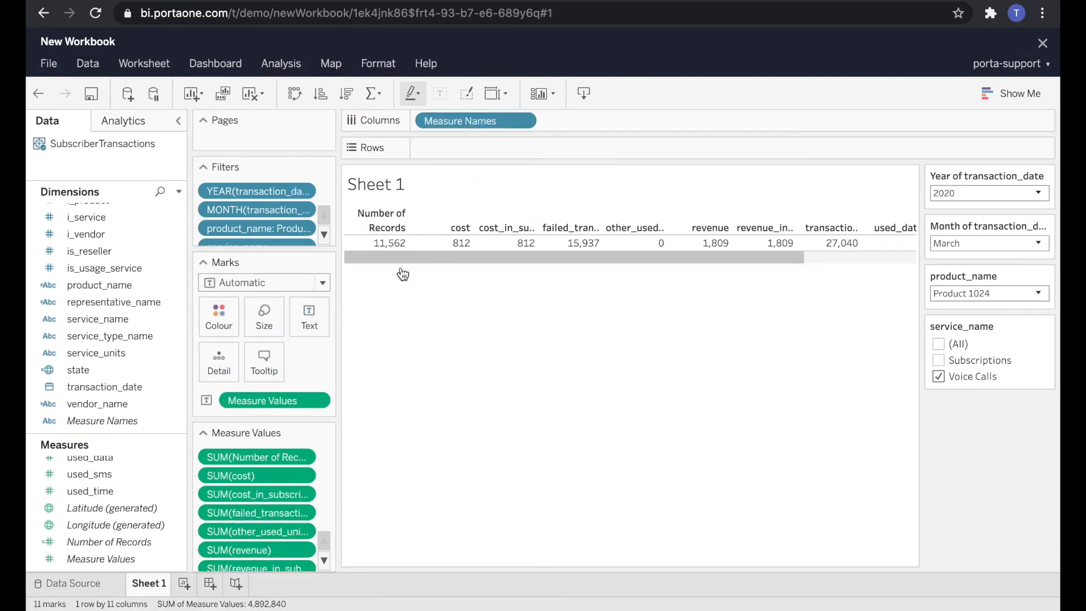
Show the Measure Names filter beside the table
click(324, 233)
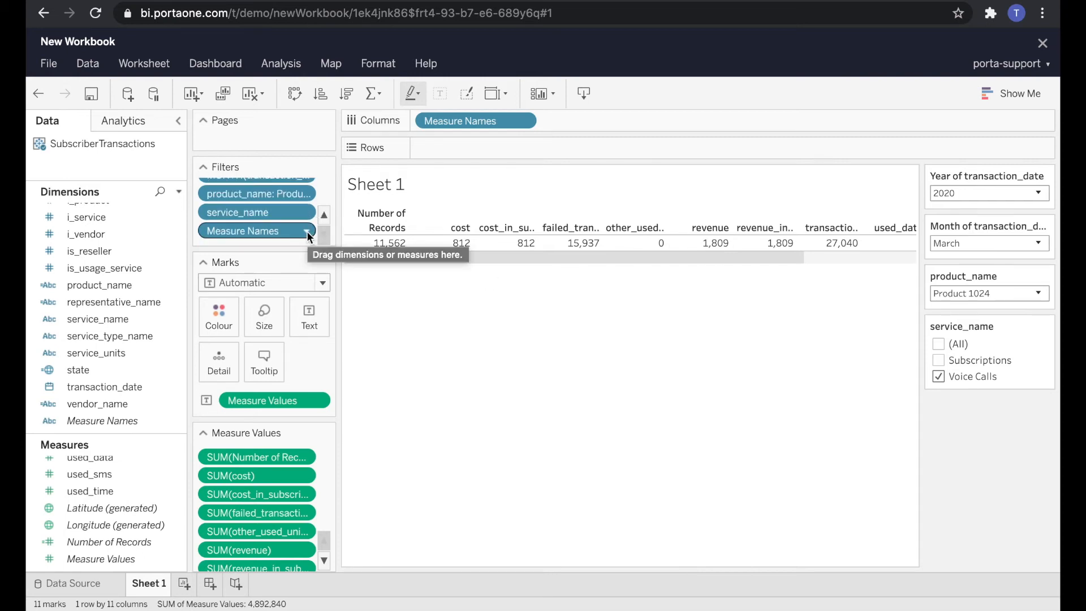
click(307, 231)
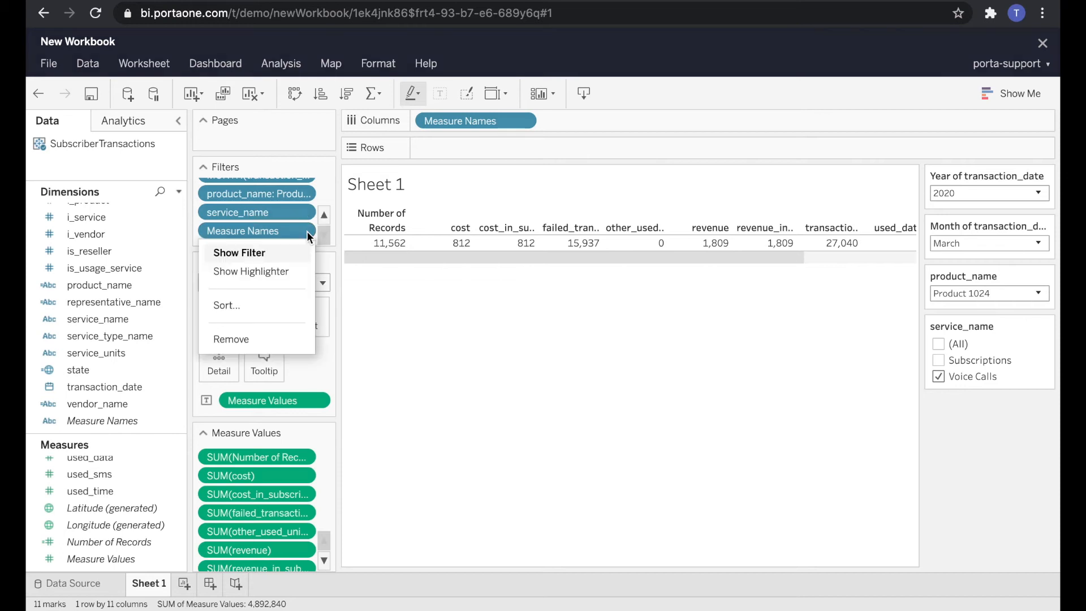
click(286, 252)
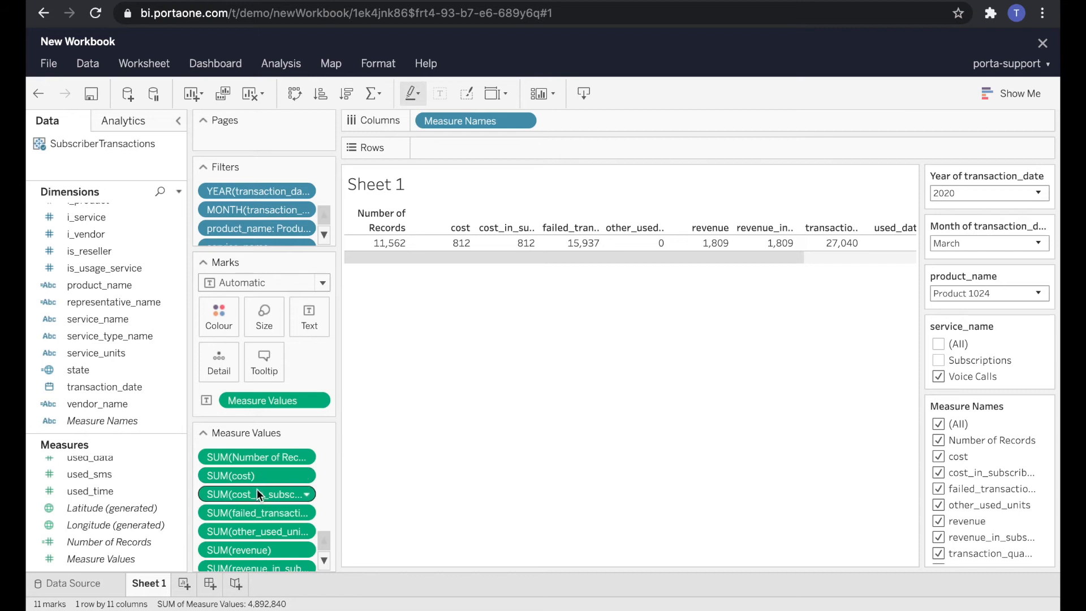
Take the cost-in-subscriber-currency measure and other_used_units out of Measure Values
click(279, 496)
drag(280, 496, 413, 473)
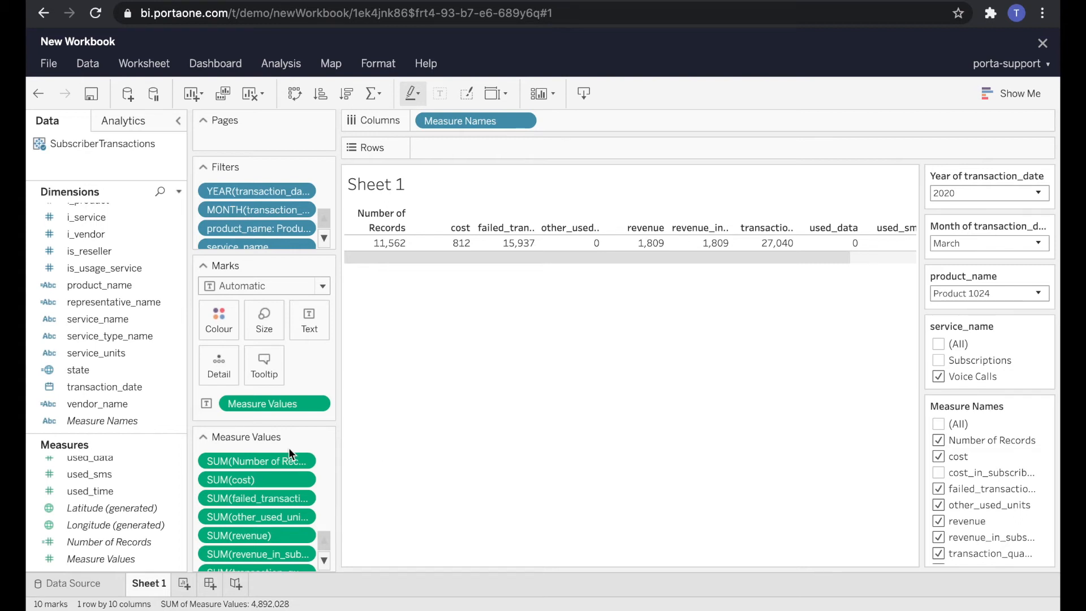
click(253, 521)
drag(253, 522, 396, 495)
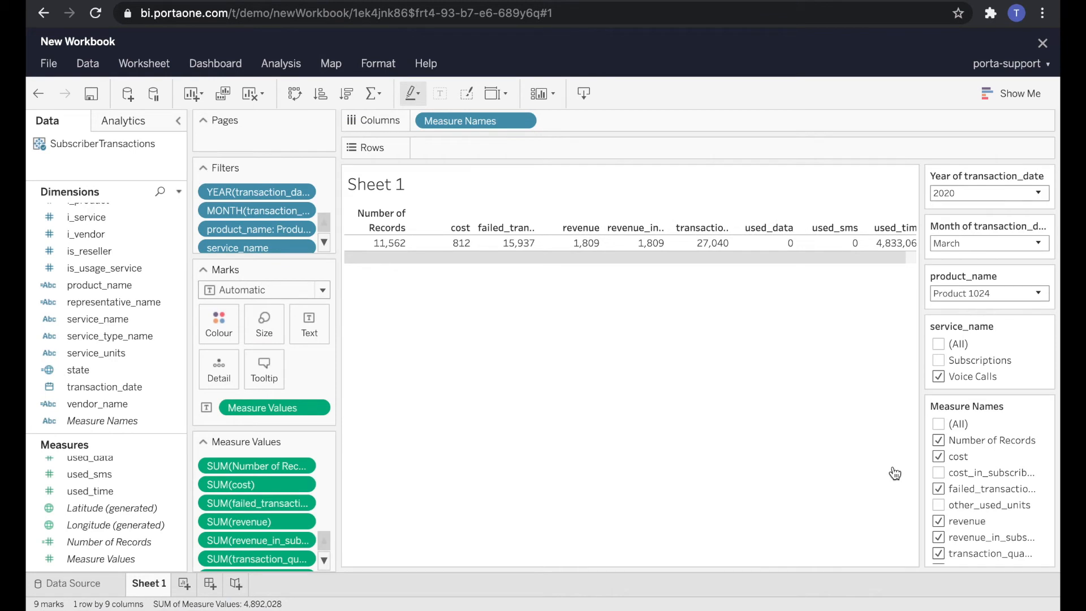
Exclude Number of Records, failed transactions, revenue in subscriber currency, used_data, used_sms and cost in the Measure Names filter
click(938, 439)
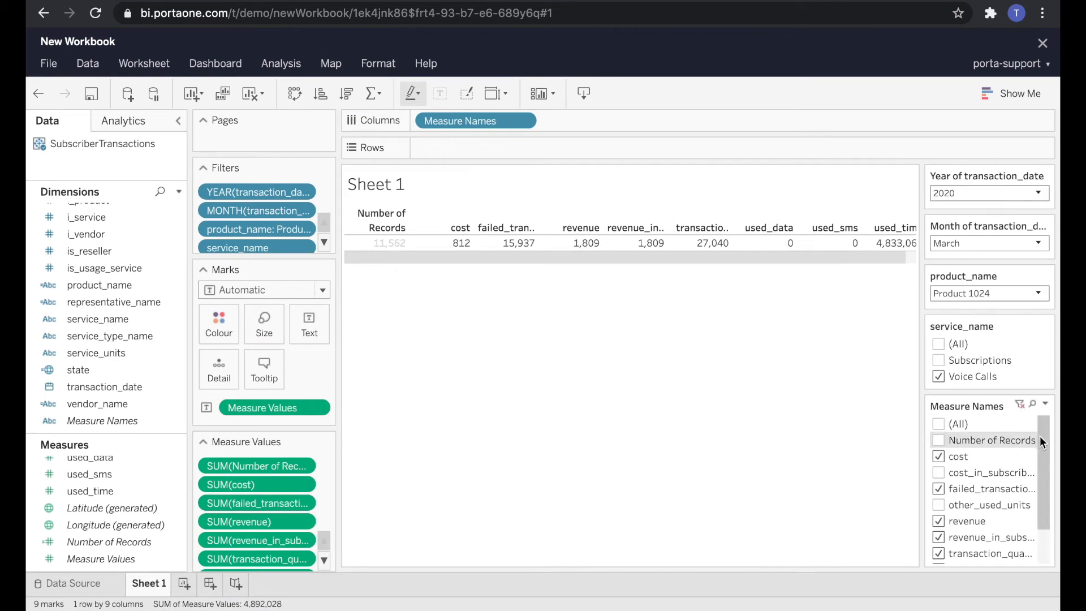
click(939, 490)
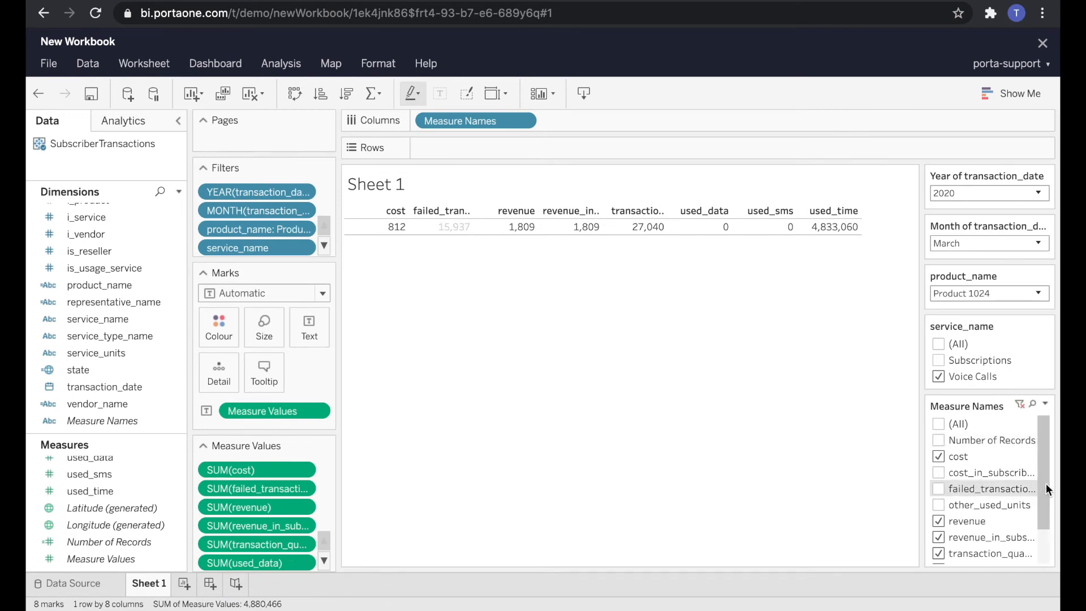
click(938, 537)
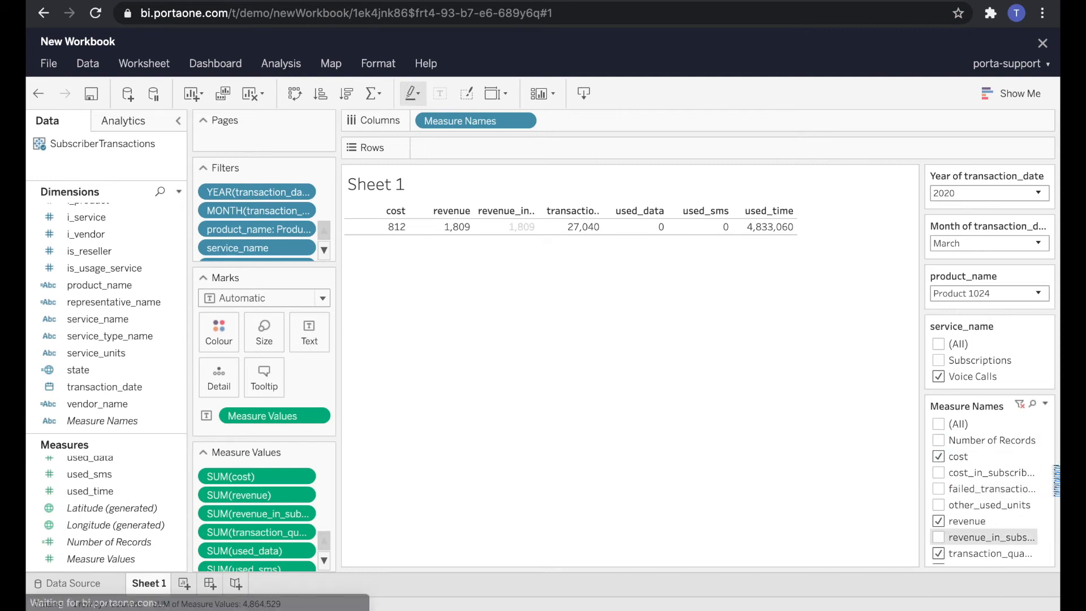
scroll(1027, 496, down, 2)
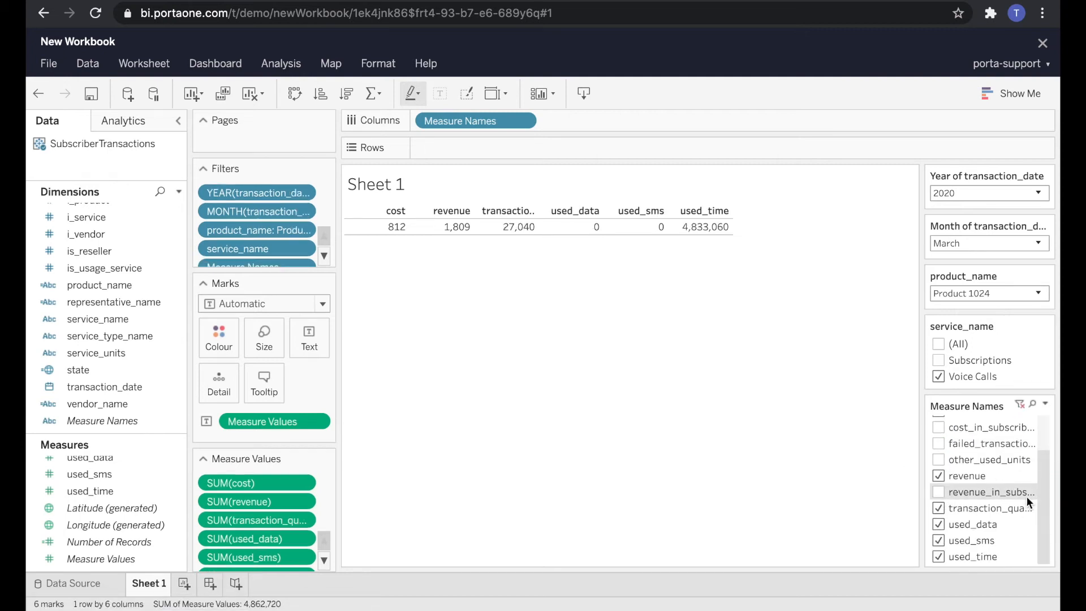
click(938, 527)
click(937, 541)
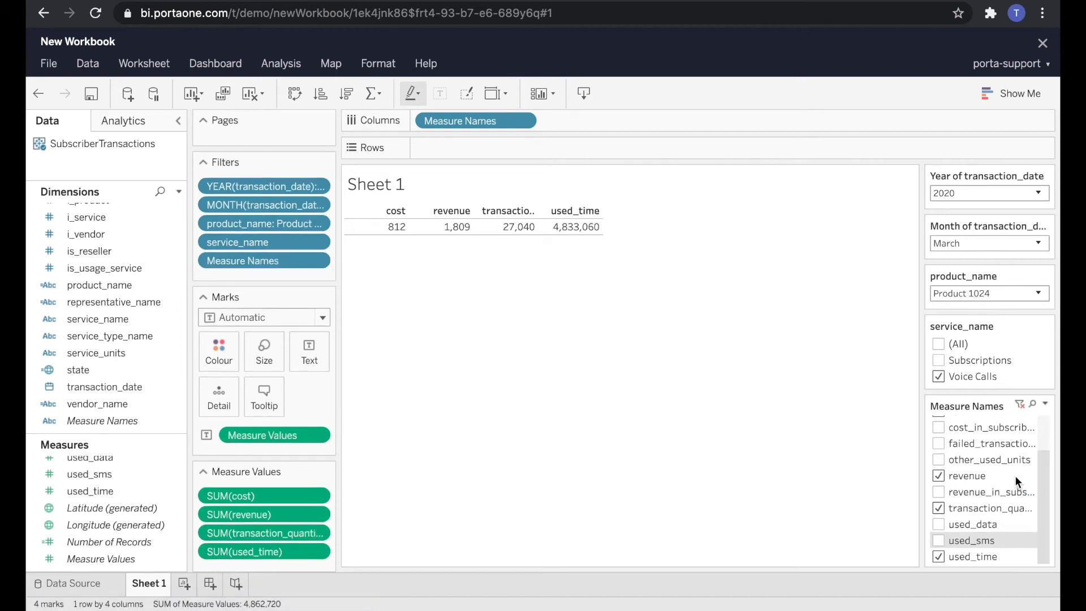
scroll(1015, 475, up, 2)
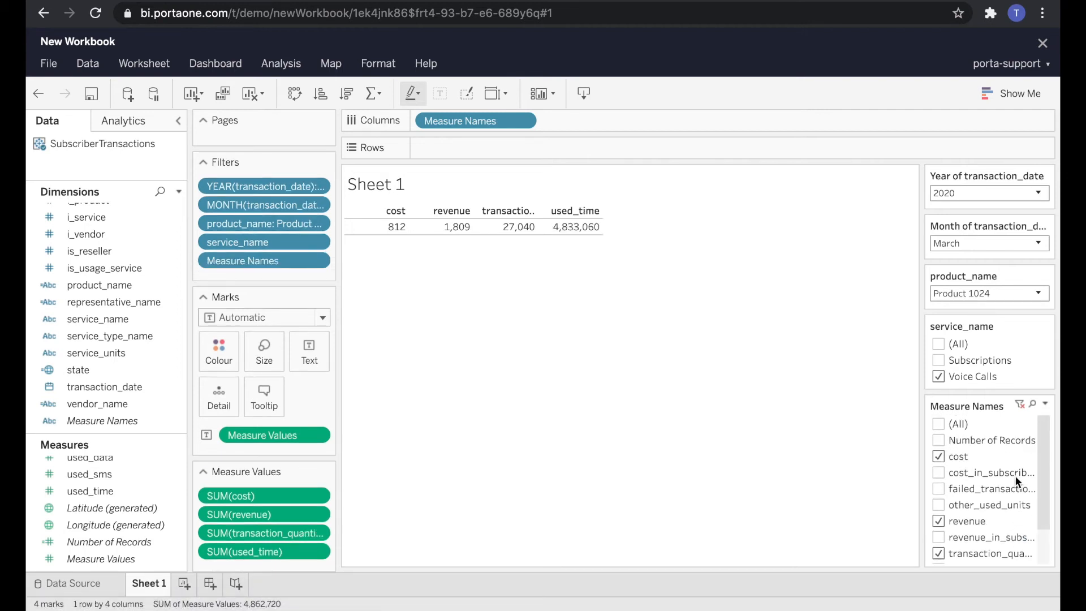
scroll(1014, 475, down, 1)
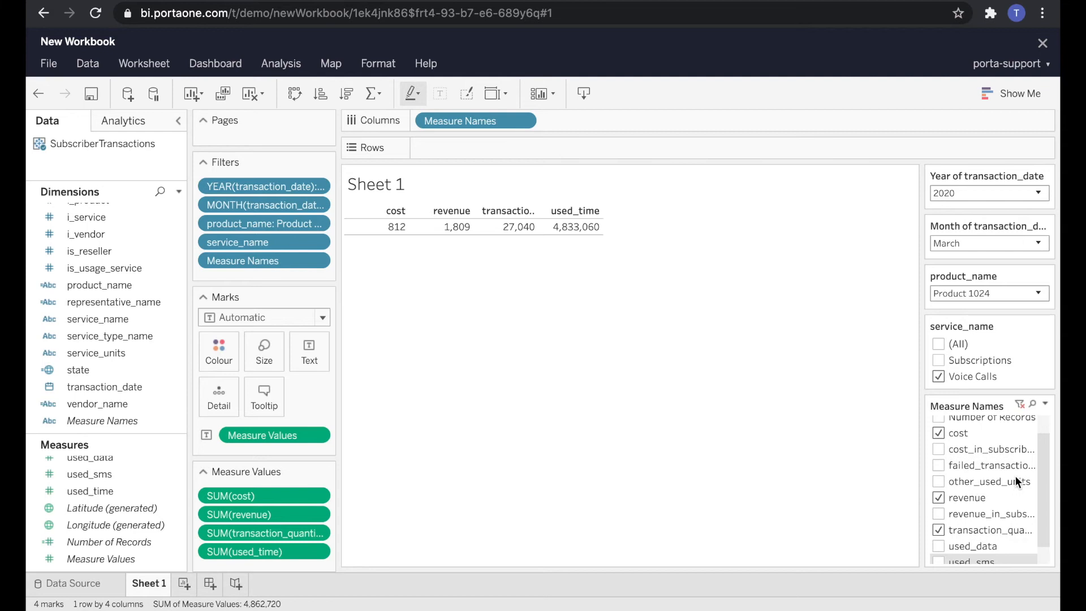
click(940, 433)
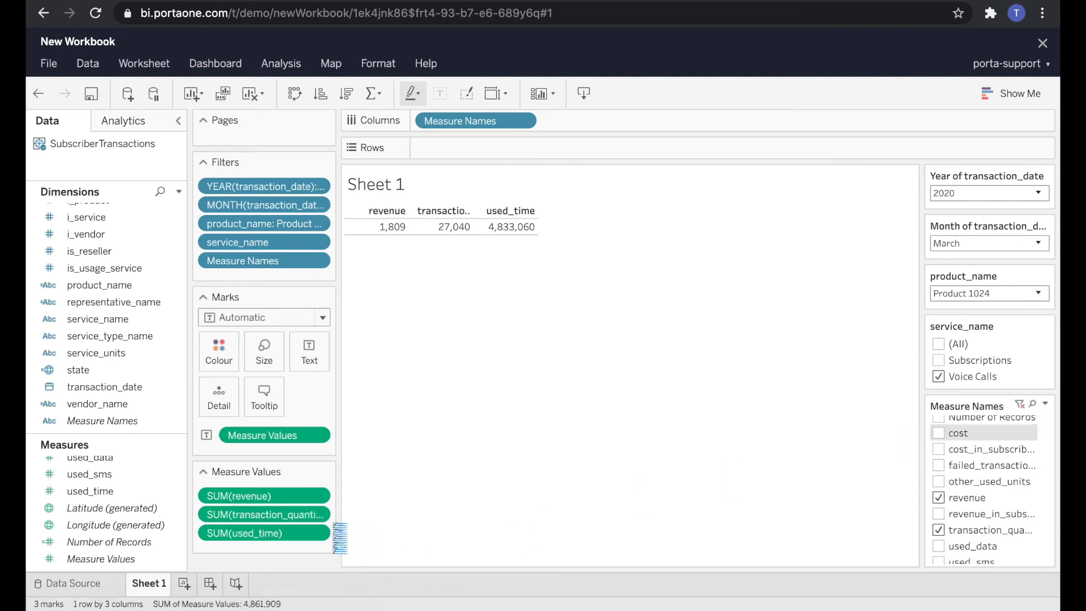
mouse_move(293, 533)
mouse_down()
mouse_move(291, 466)
mouse_move(283, 552)
mouse_move(277, 542)
mouse_up()
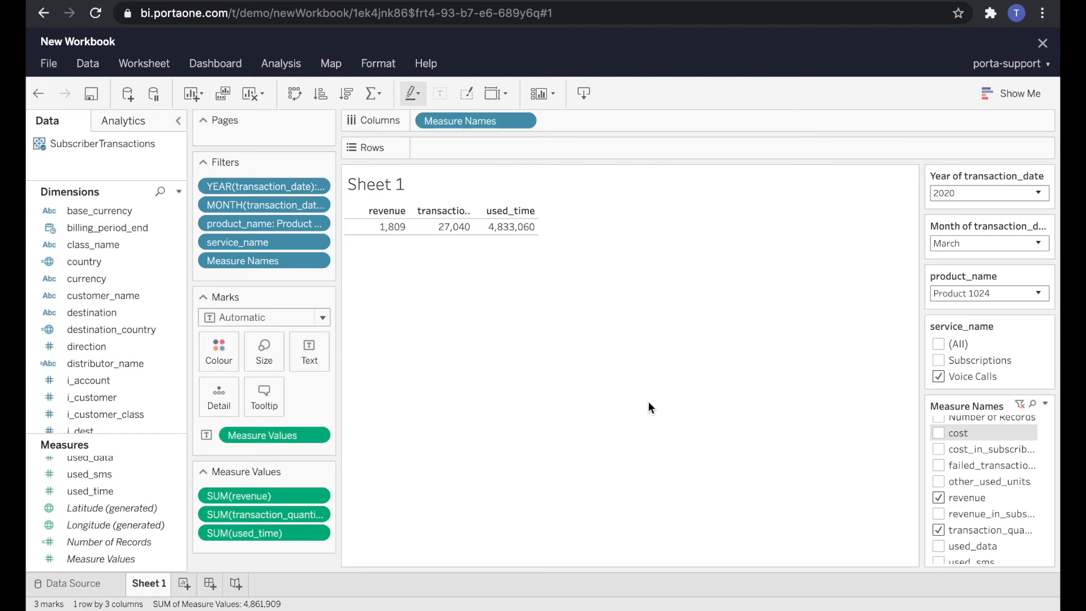
Break the table down by customer_name in rows and filter it to a minimum summed revenue of 5
drag(88, 301, 423, 148)
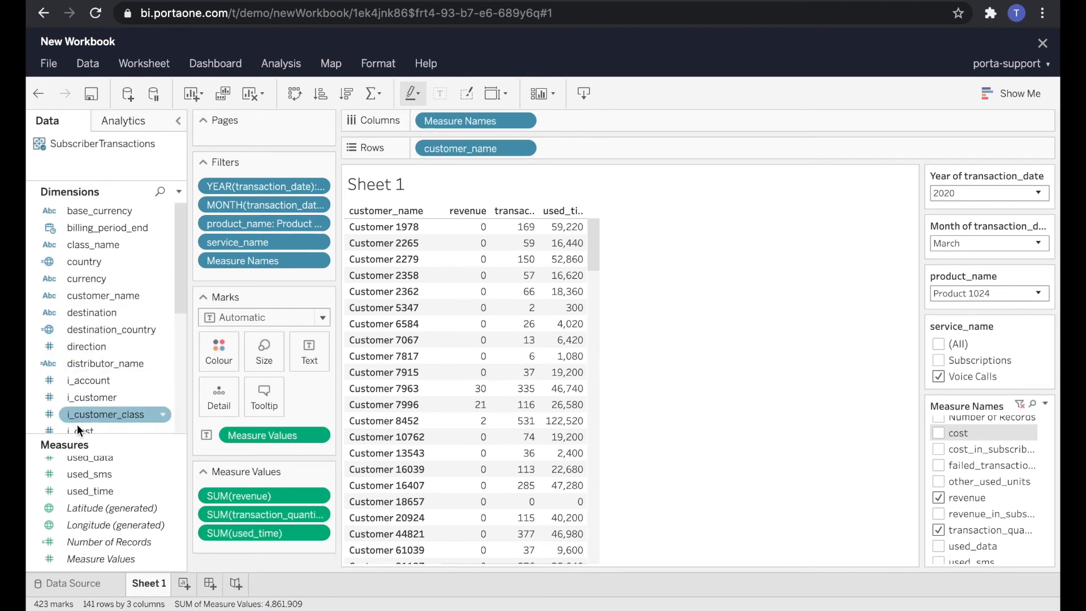
scroll(83, 477, up, 5)
click(86, 531)
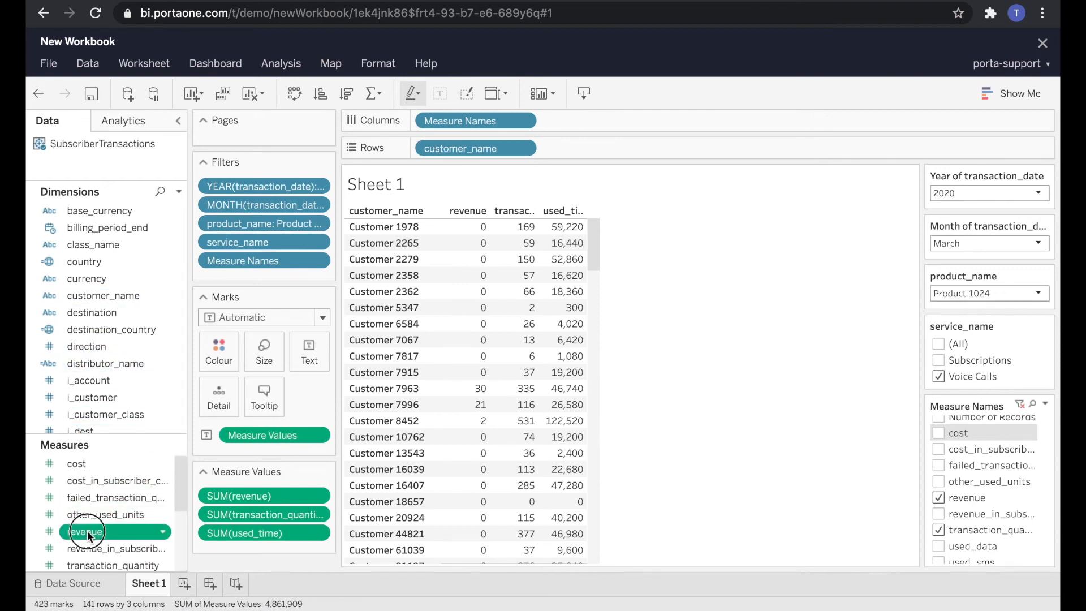
drag(88, 535, 253, 280)
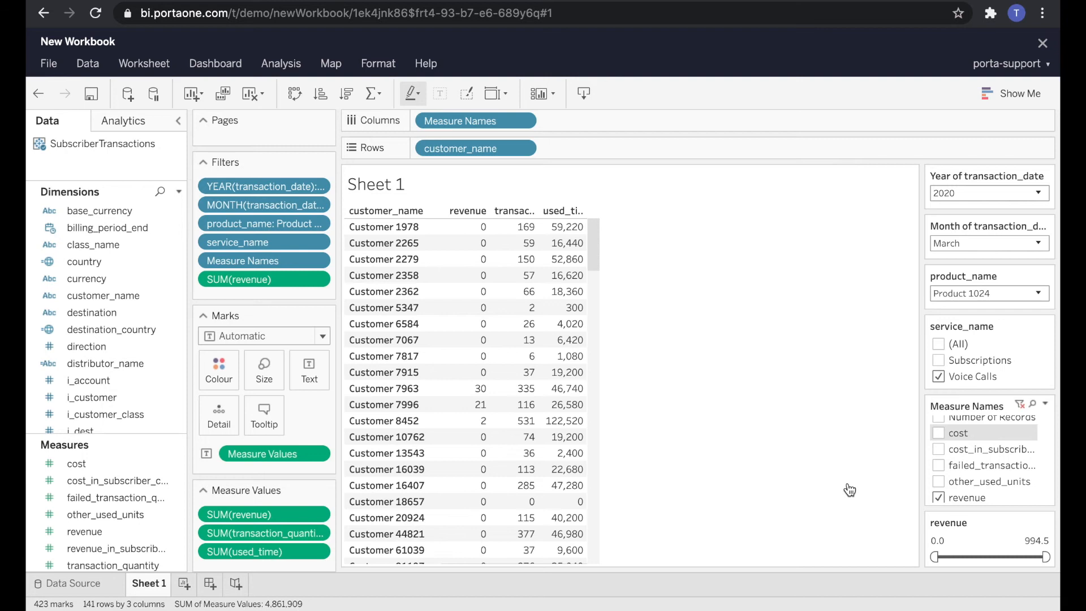
click(938, 541)
text(5)
key(Return)
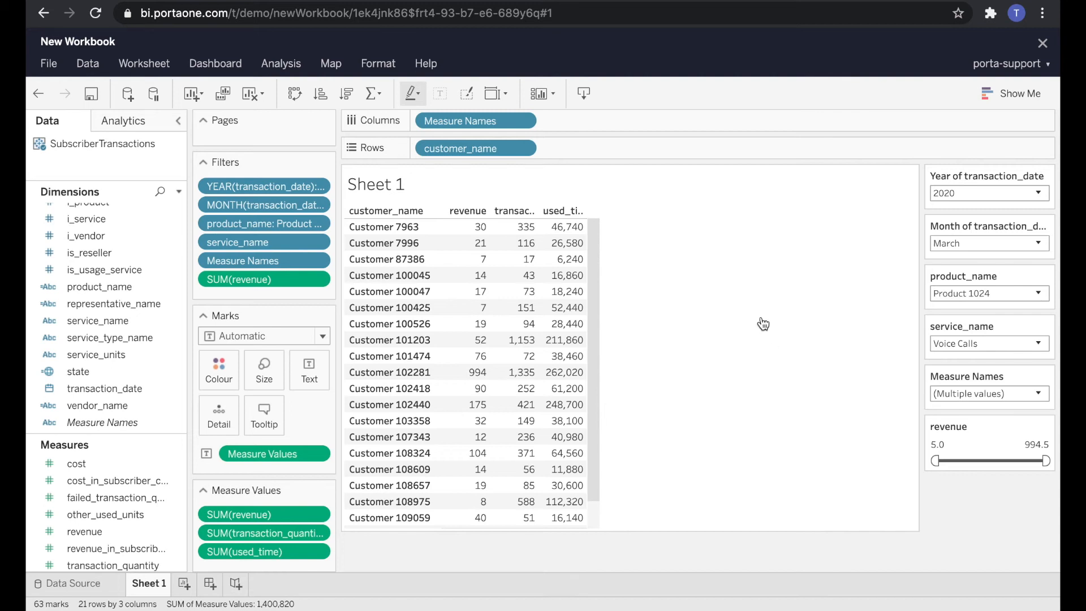
Sort the customer_name rows in descending order by the sum of the revenue field
click(529, 149)
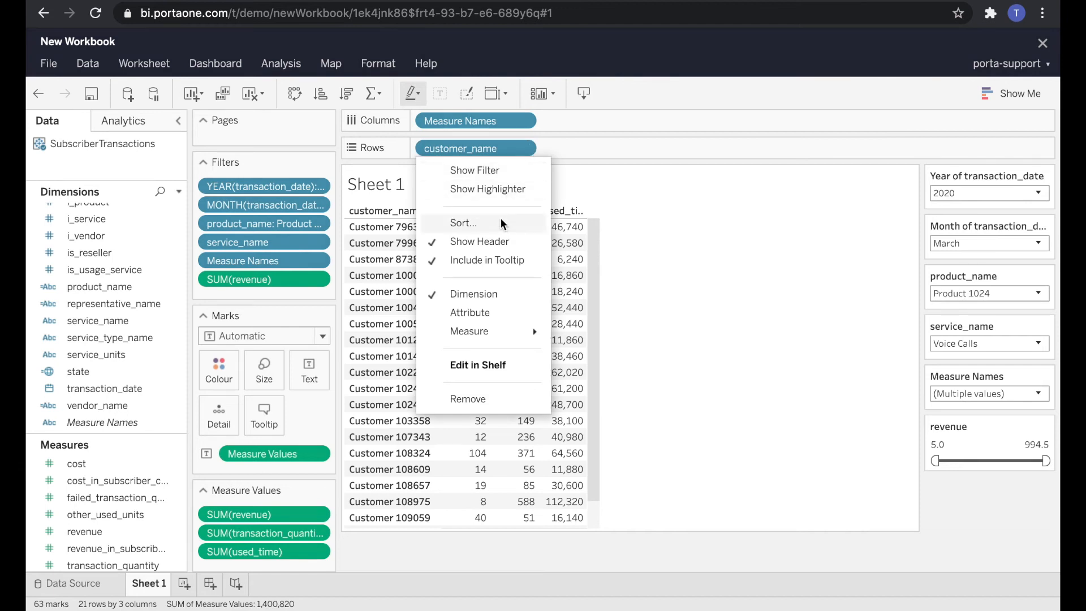
click(492, 223)
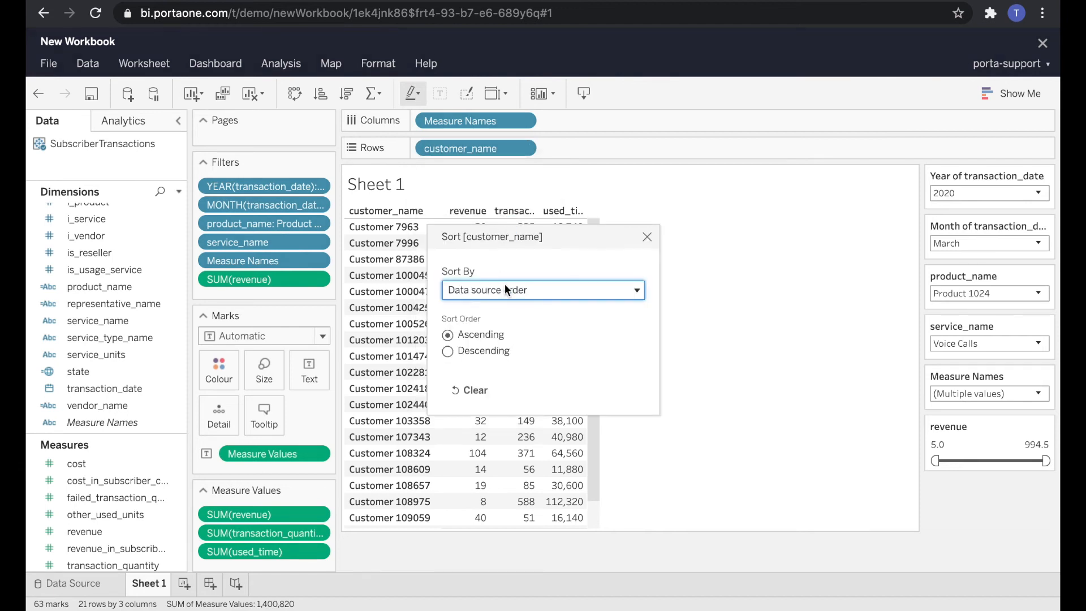
click(472, 352)
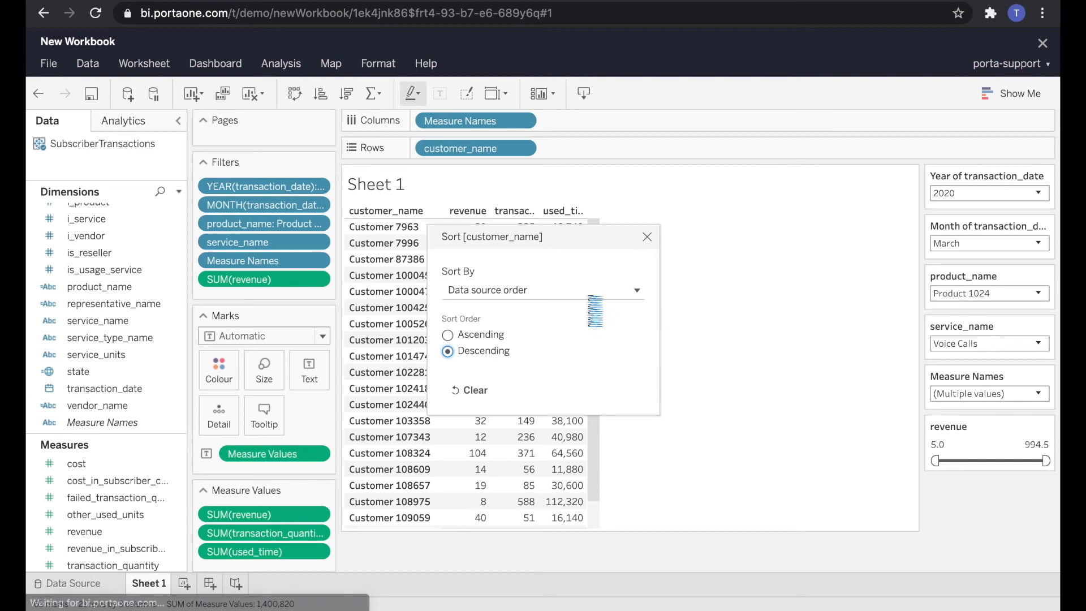
click(590, 291)
click(531, 345)
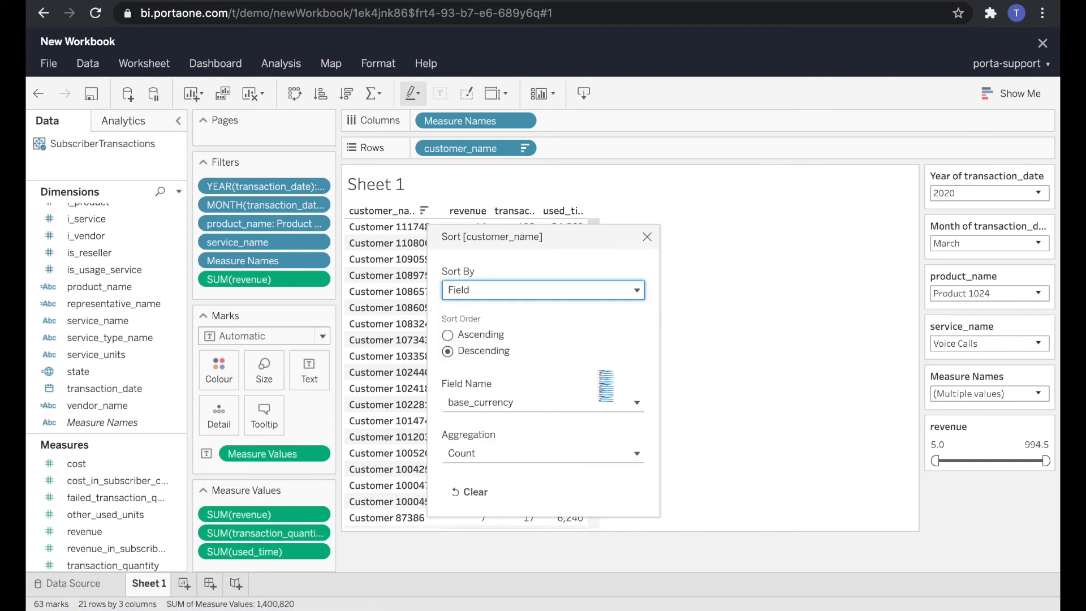
click(585, 402)
text(rev)
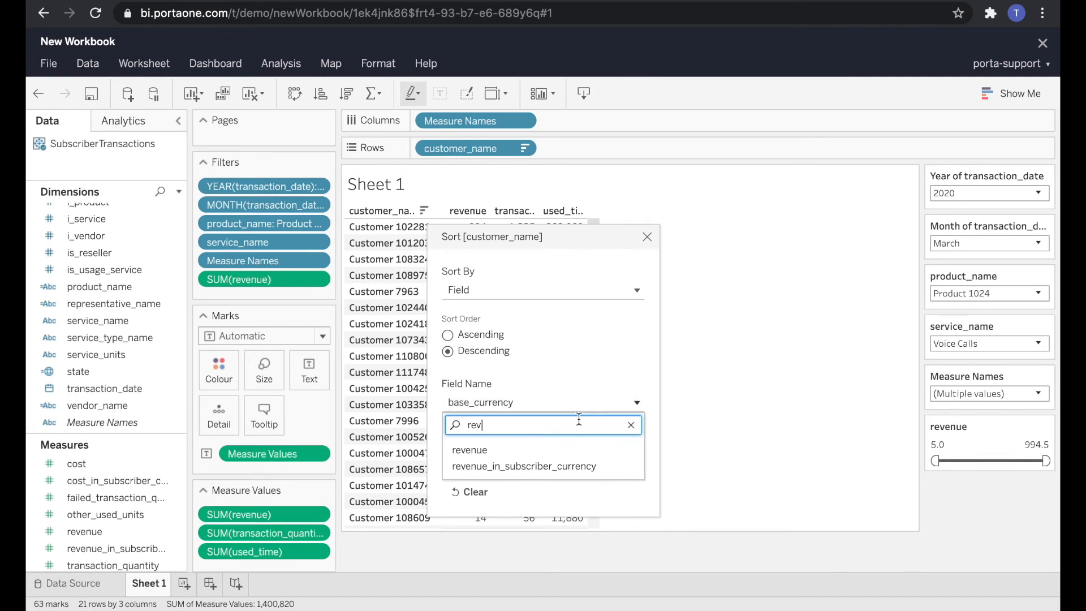
click(537, 450)
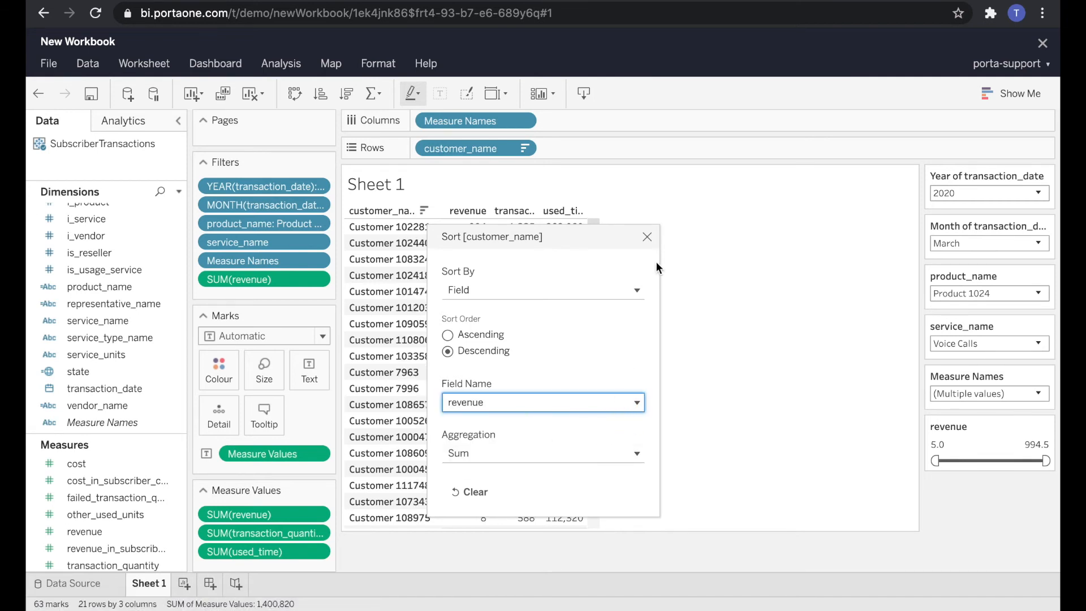
click(648, 236)
Fit the table to the full view width and widen the customer_name column
mouse_move(467, 268)
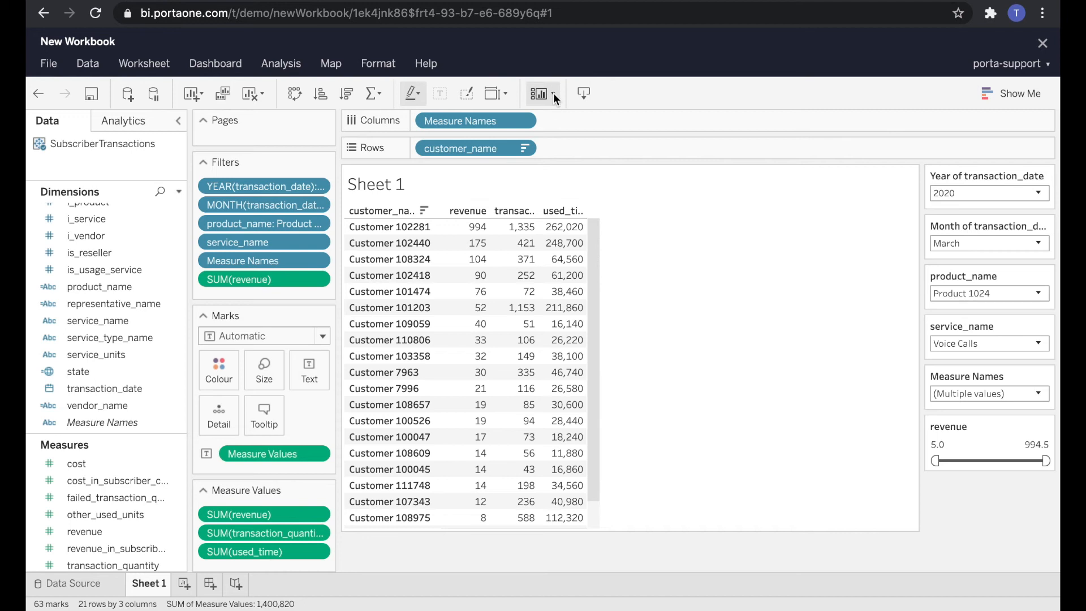
click(505, 92)
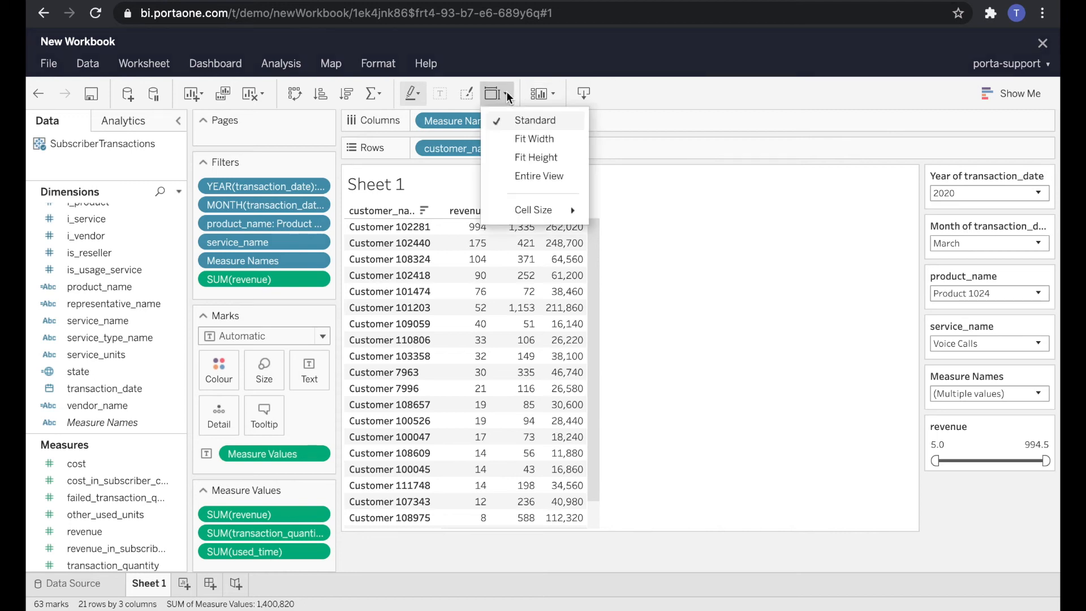
click(522, 148)
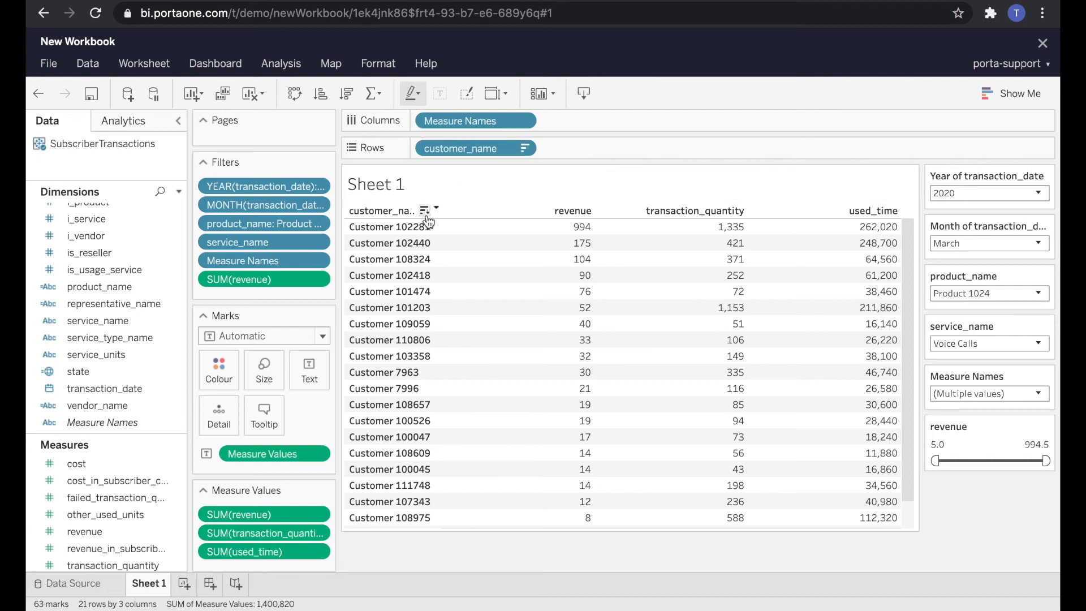
drag(464, 220, 514, 230)
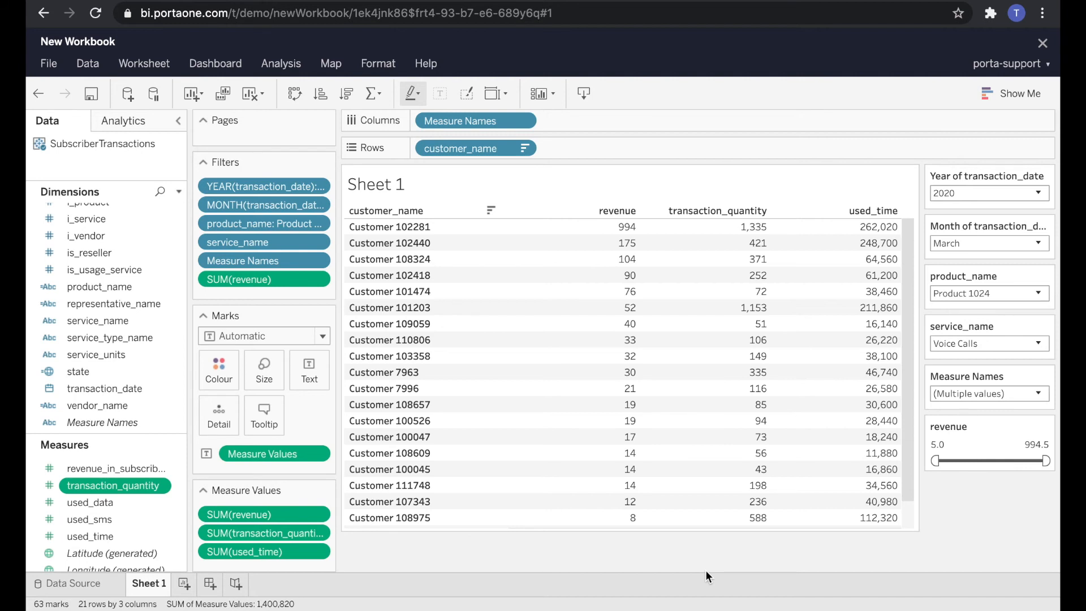
Rename the transaction_quantity measure as "Number of calls"
right_click(165, 482)
click(166, 339)
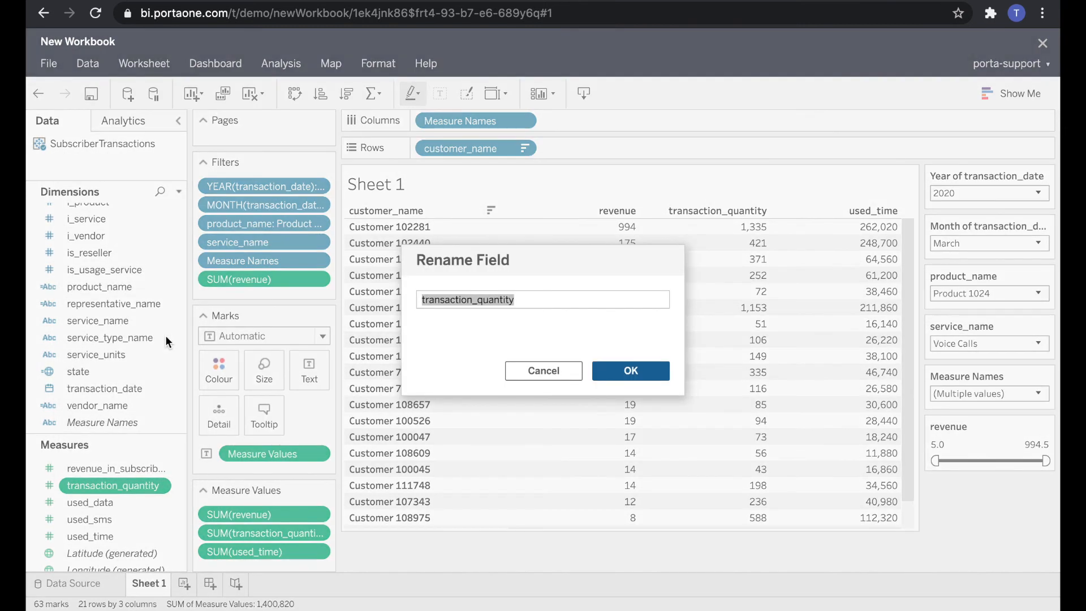
text(Number of calls)
key(Return)
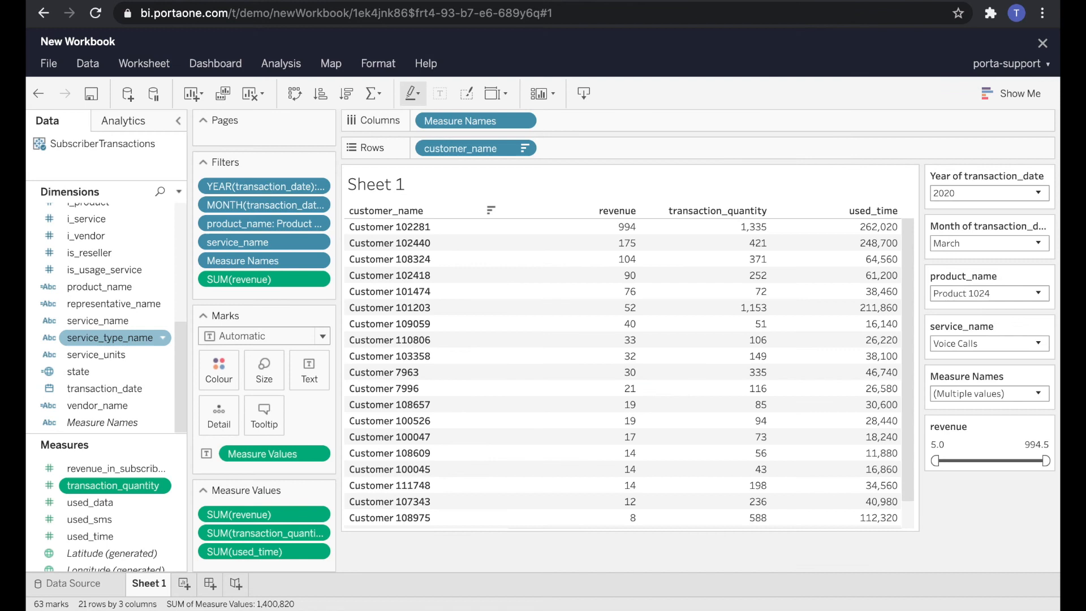
Rename the used_time measure as "Call time in seconds"
click(94, 534)
right_click(94, 535)
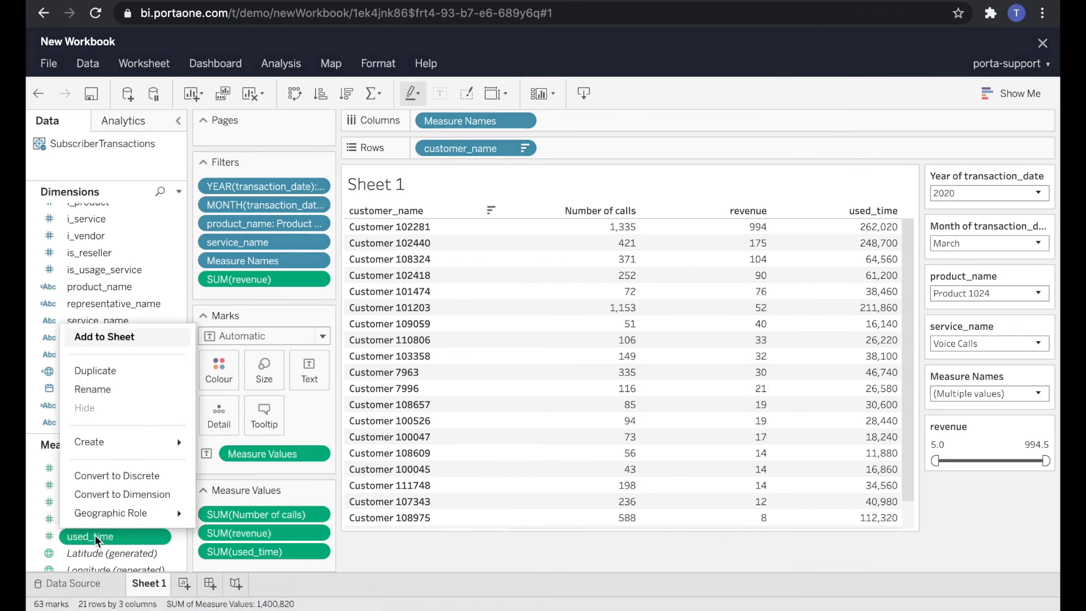
click(134, 389)
text(Call time in seconds)
key(Return)
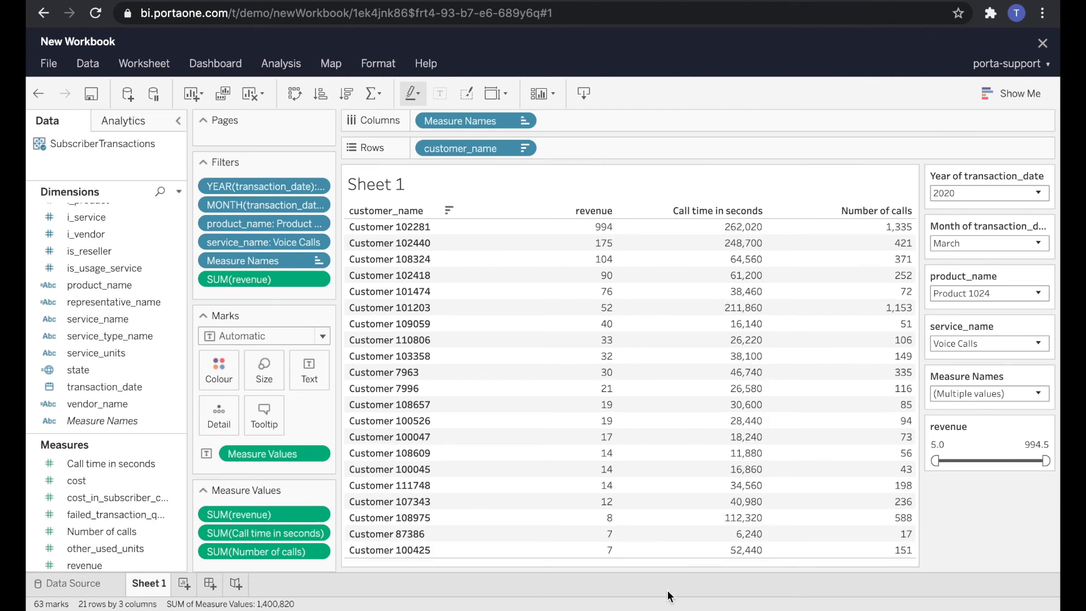
Duplicate the "Call time in seconds" measure and rename the copy "Call time in minutes"
click(155, 463)
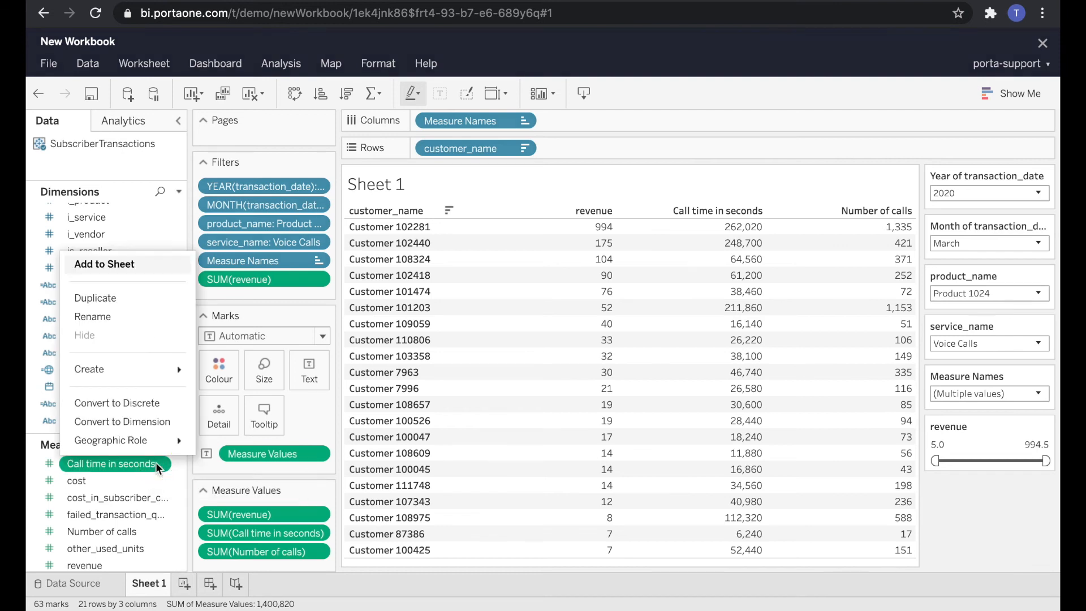
click(144, 300)
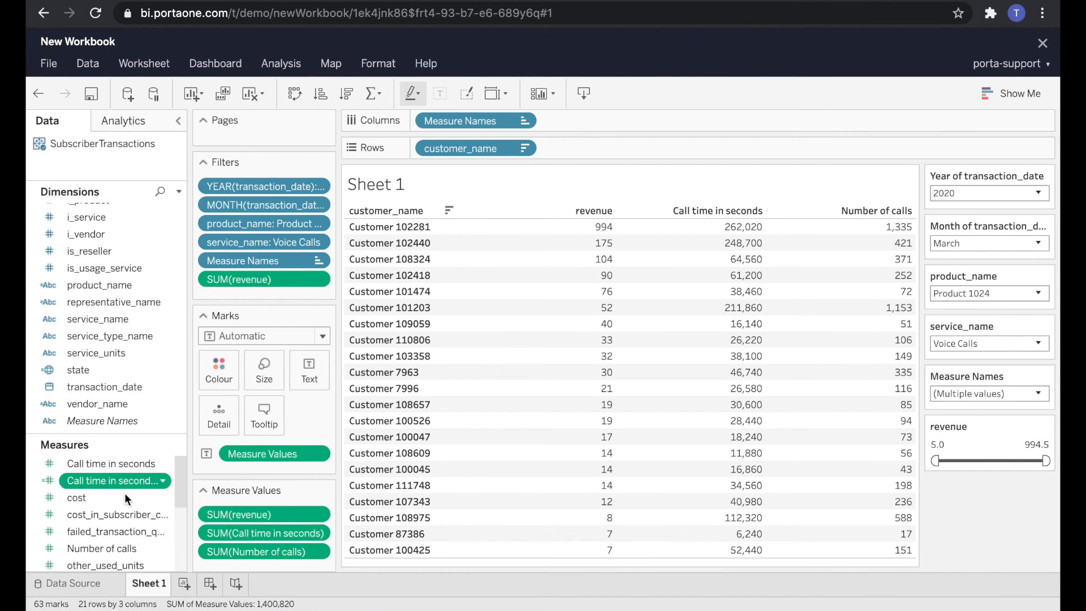
right_click(129, 478)
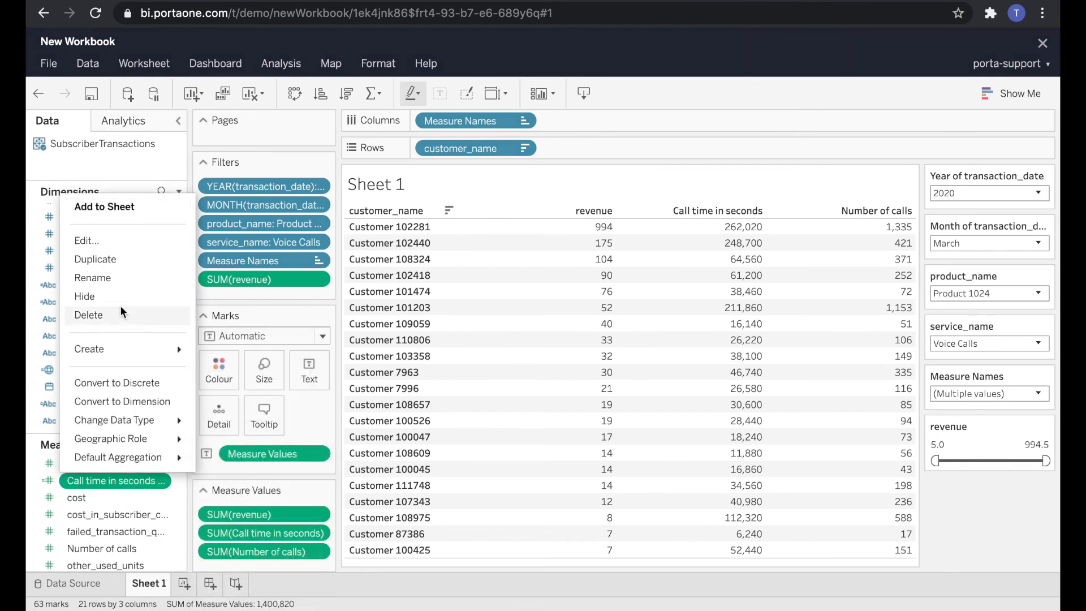
click(124, 277)
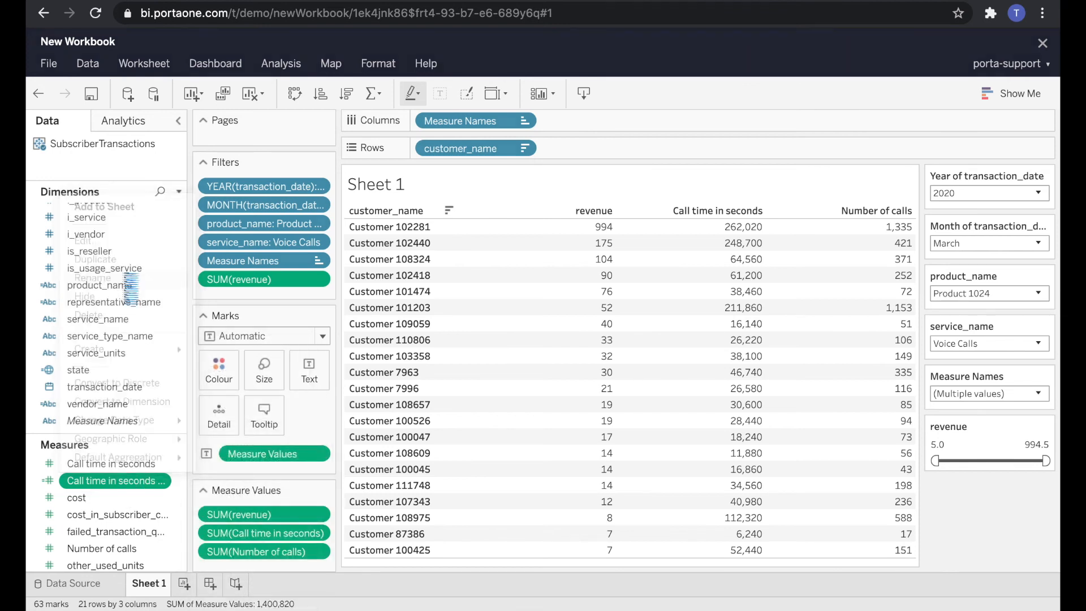
click(564, 296)
key(BackSpace)
key(BackSpace)
key(BackSpace)
key(BackSpace)
key(BackSpace)
key(BackSpace)
key(BackSpace)
key(BackSpace)
key(BackSpace)
key(BackSpace)
key(BackSpace)
key(BackSpace)
key(BackSpace)
key(BackSpace)
key(BackSpace)
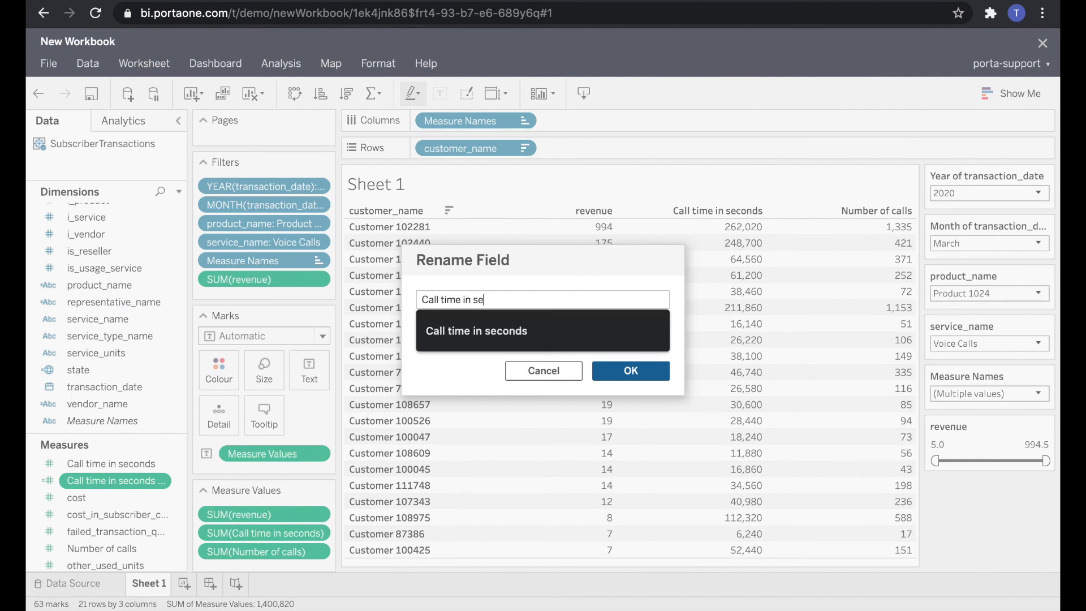
click(566, 337)
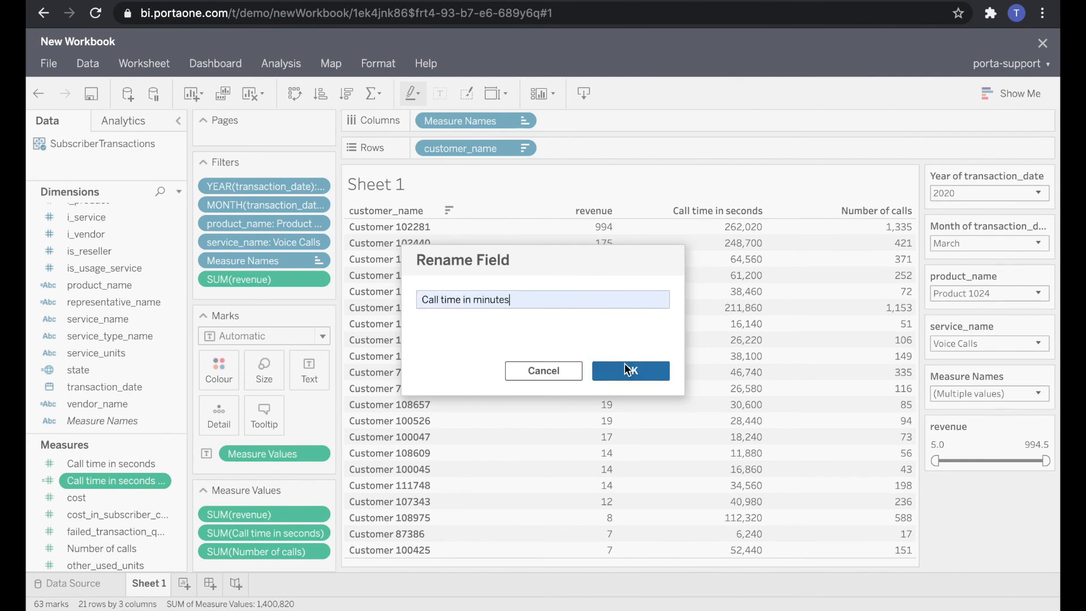
click(628, 370)
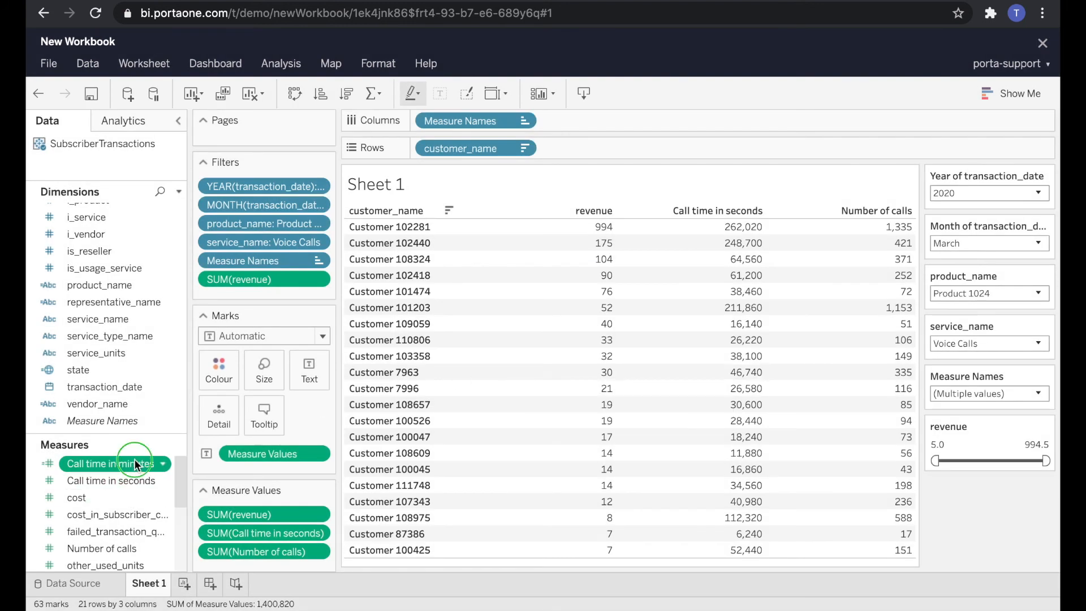
Change the calculation of "Call time in minutes" to [Call time in seconds]/60
right_click(134, 461)
click(136, 222)
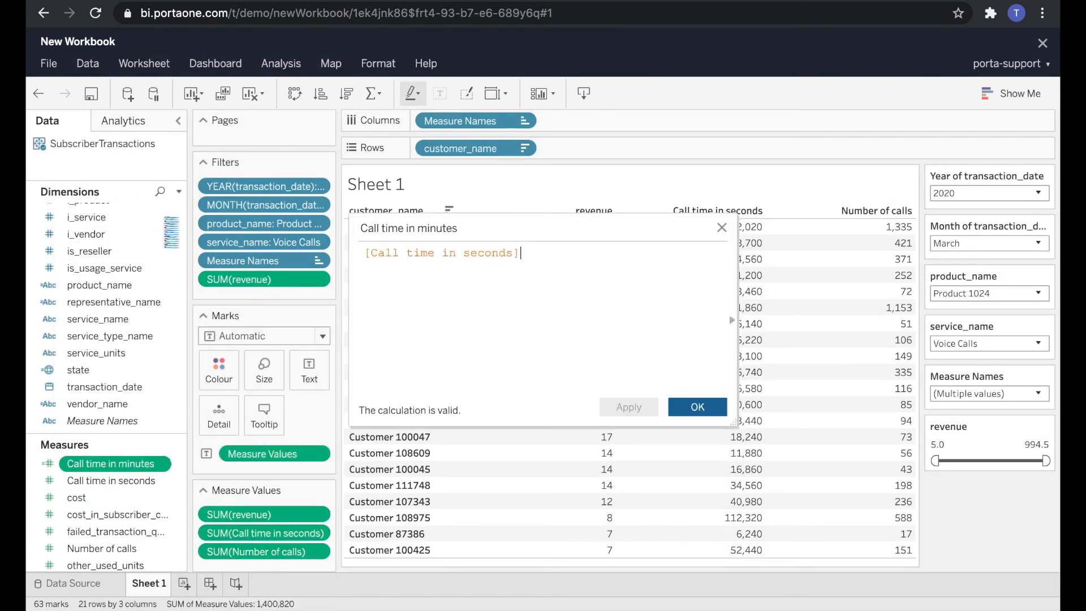
text(/60)
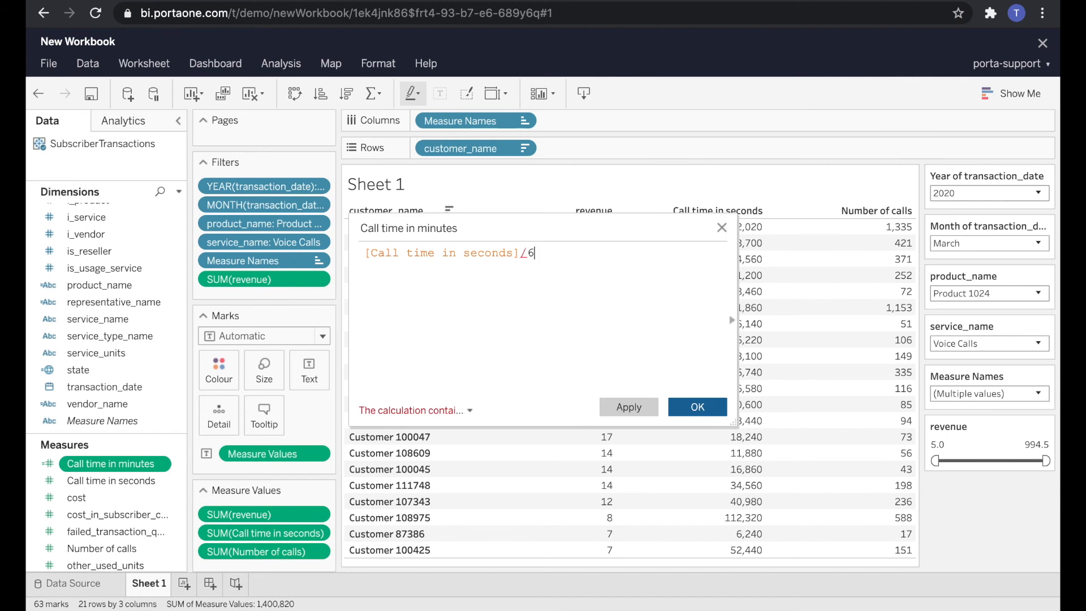
click(696, 409)
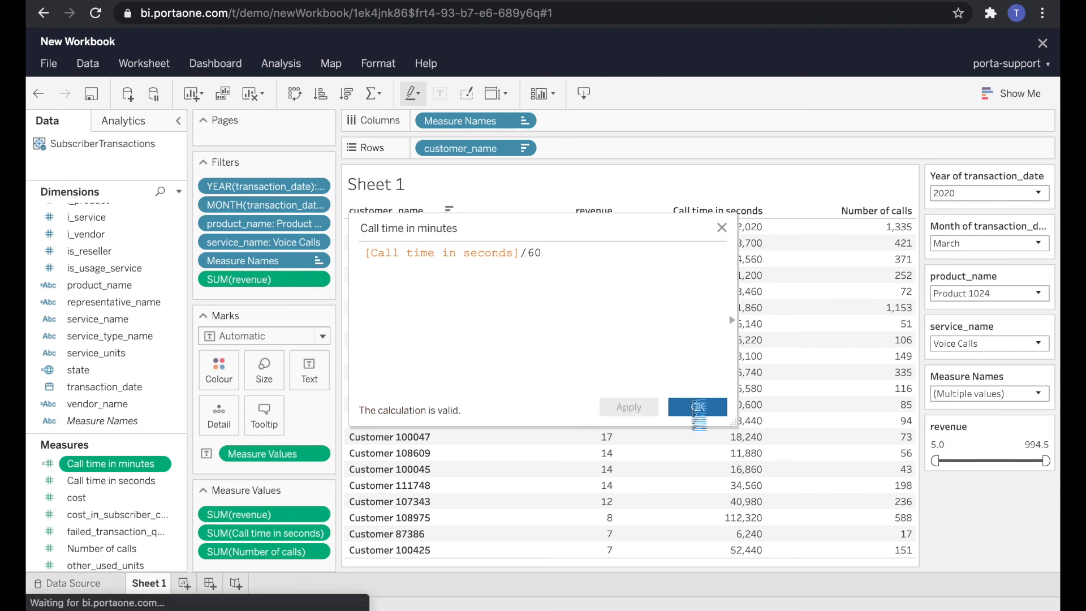
Add "Call time in minutes" to Measure Values as the last column and remove "Call time in seconds" from it
drag(126, 467, 255, 568)
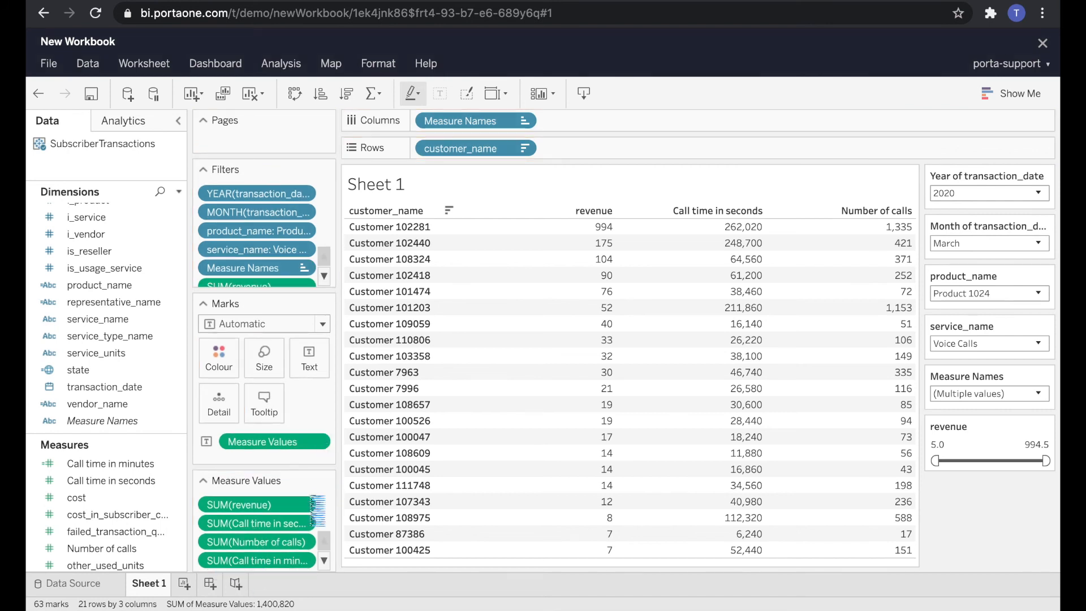
right_click(270, 521)
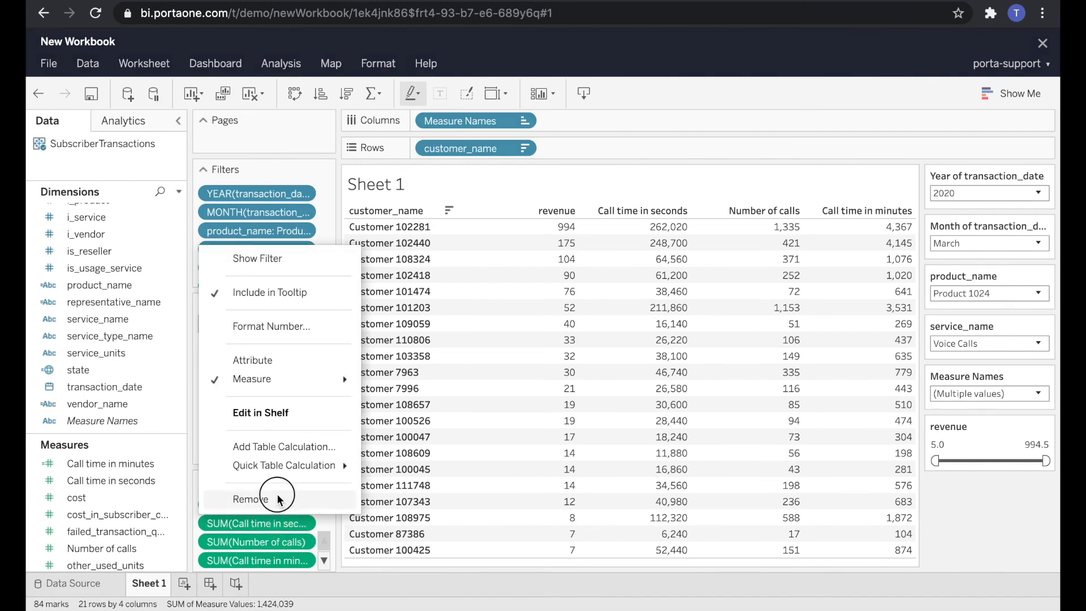
click(279, 498)
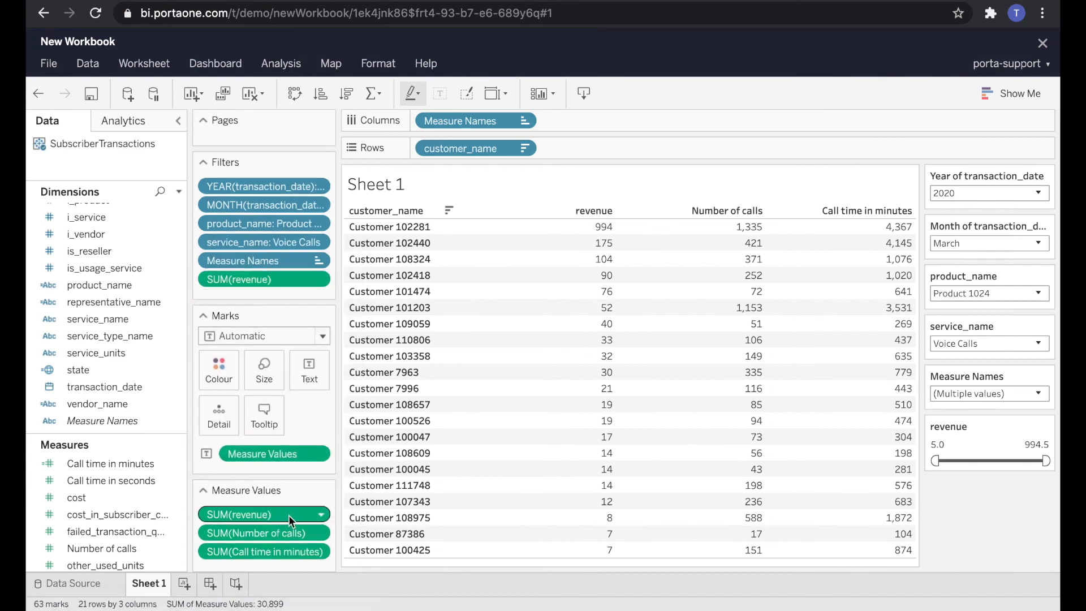
Rename Sheet 1 as "Revenue by customer"
right_click(136, 589)
click(181, 417)
text(Revenu)
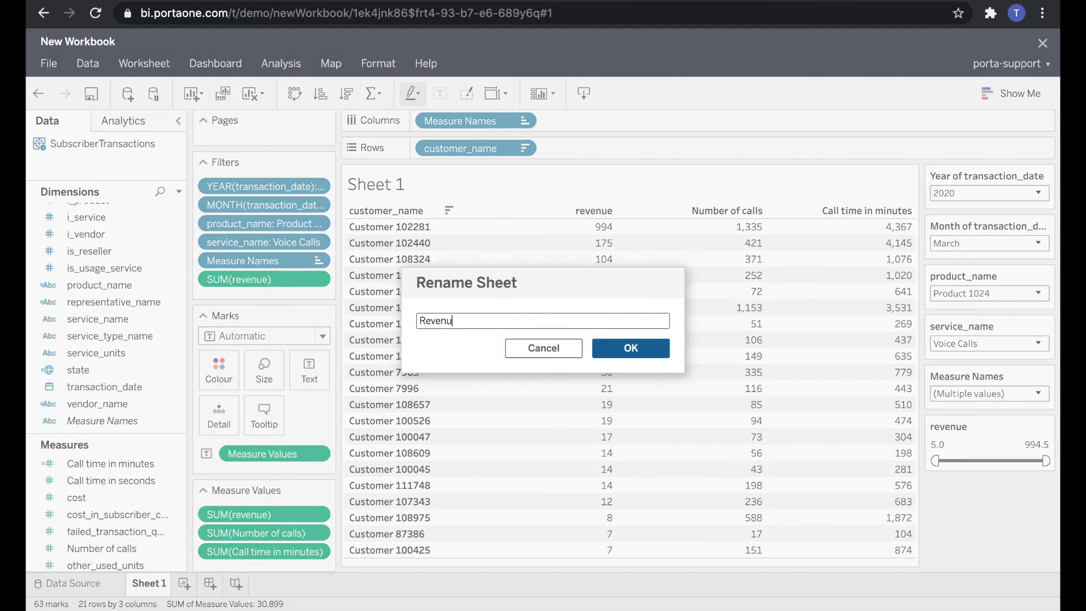
text(e by customer)
click(628, 348)
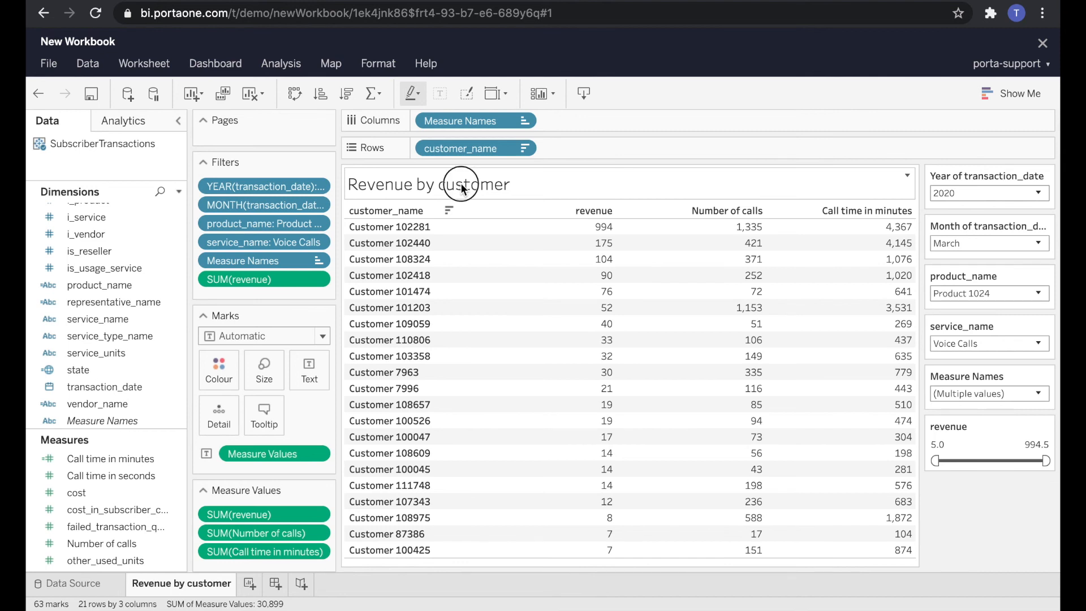
Replace the worksheet title's sheet-name placeholder with "Customers with >=5$ in revenue"
double_click(434, 183)
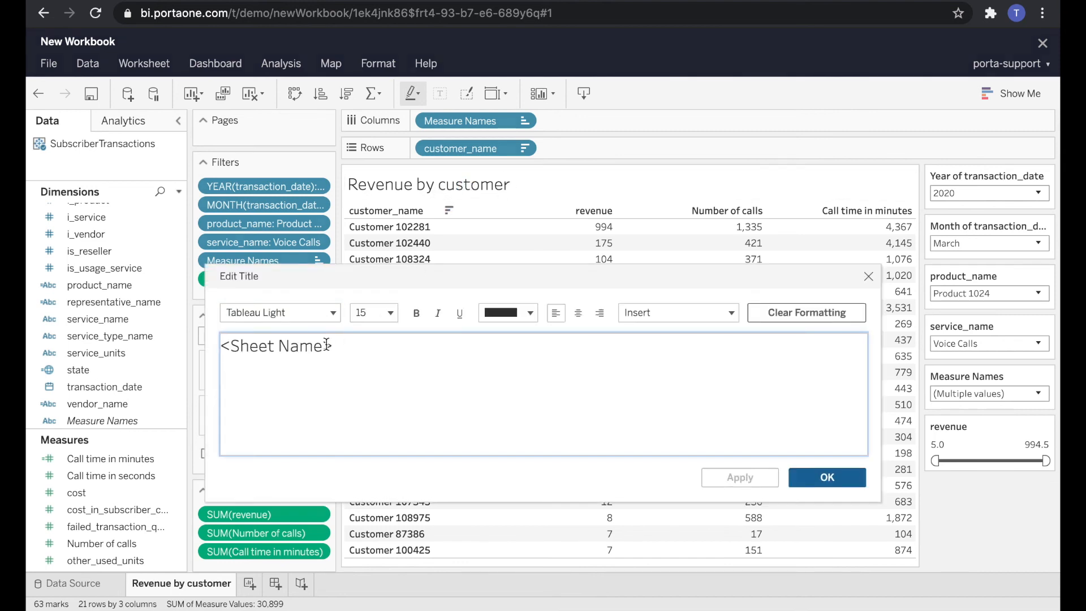
drag(338, 345, 222, 346)
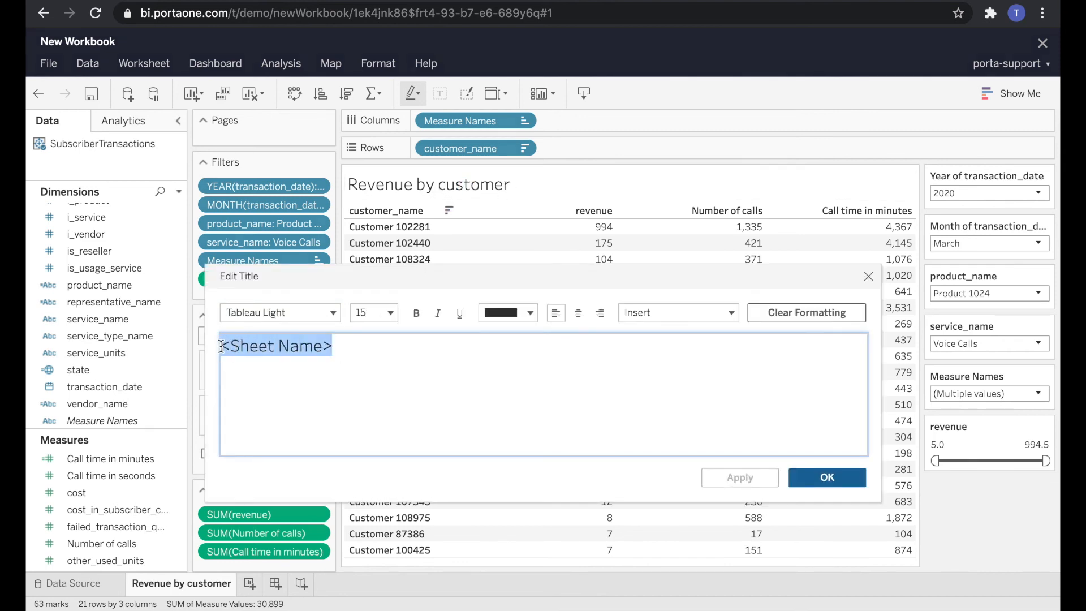
text(Customers)
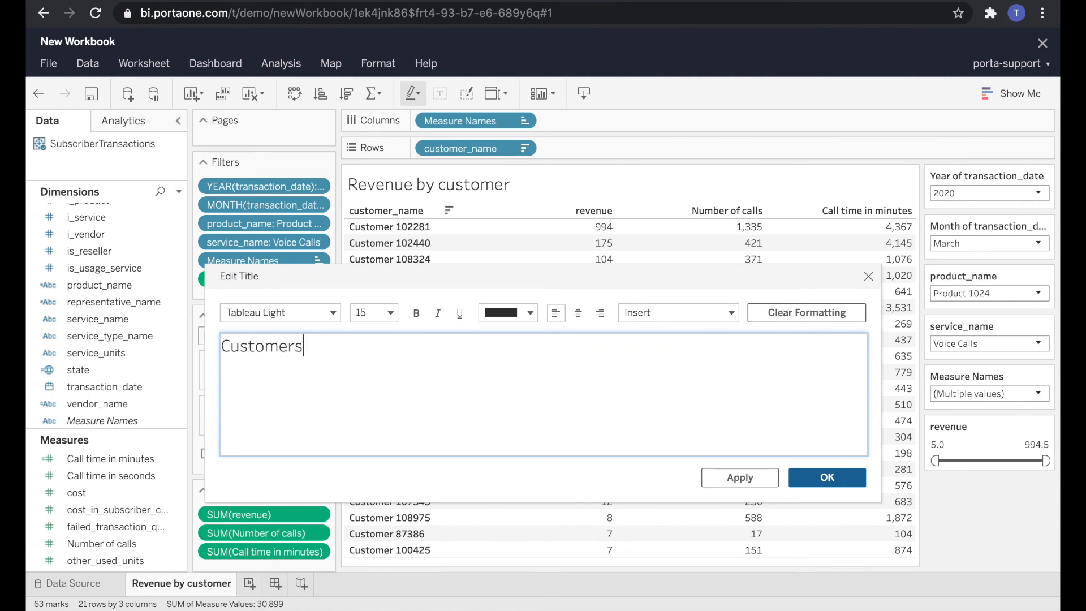
text( with >=5$ in revenue)
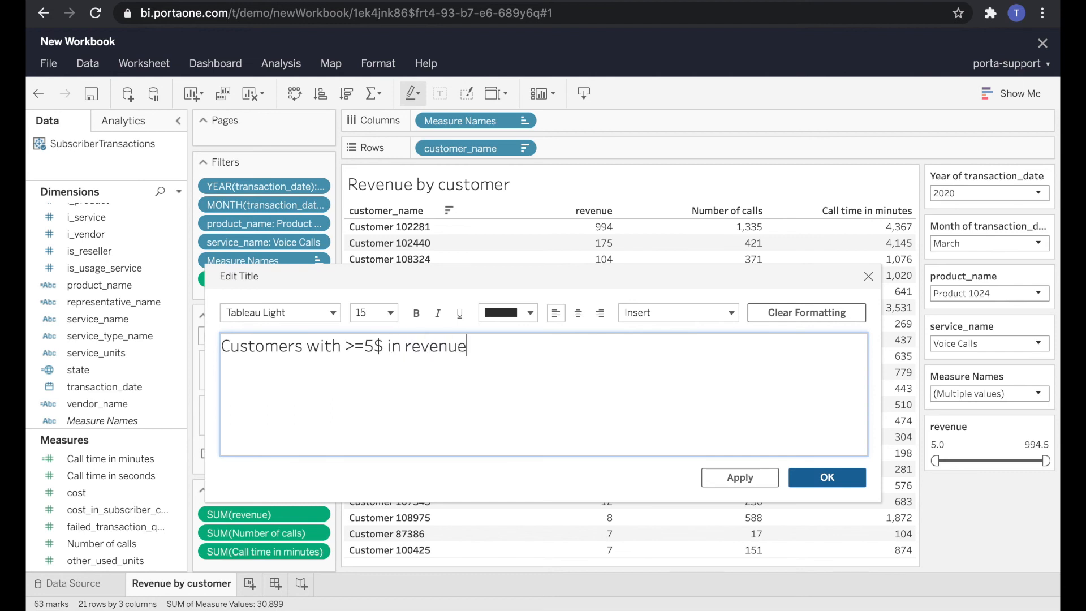
click(845, 475)
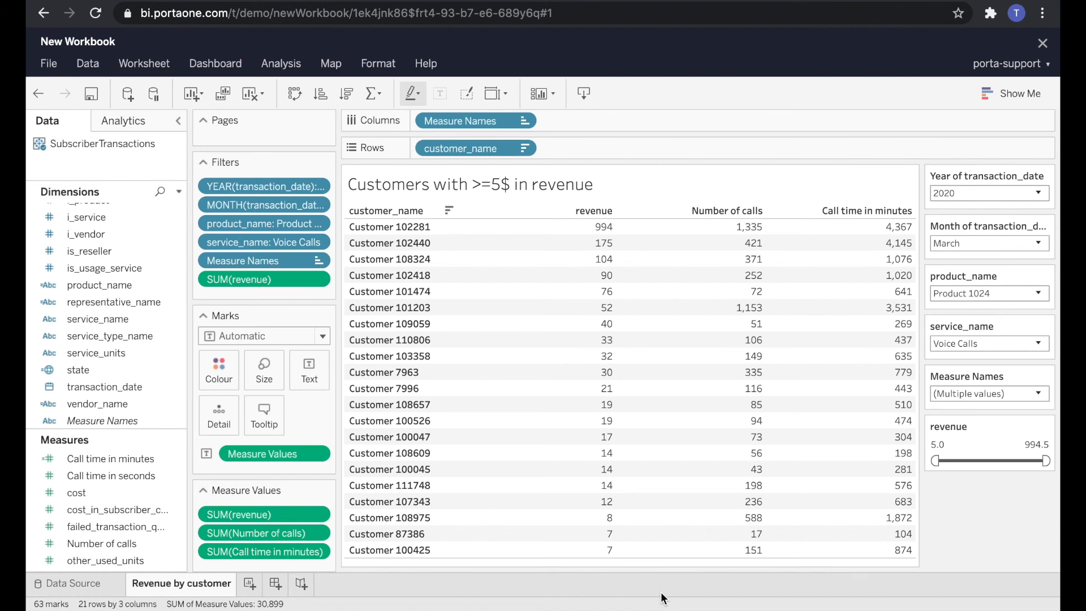
Try to save the workbook as "Tableau demo" in the Test report project, showing sheets as tabs and embedding the data source password
click(50, 65)
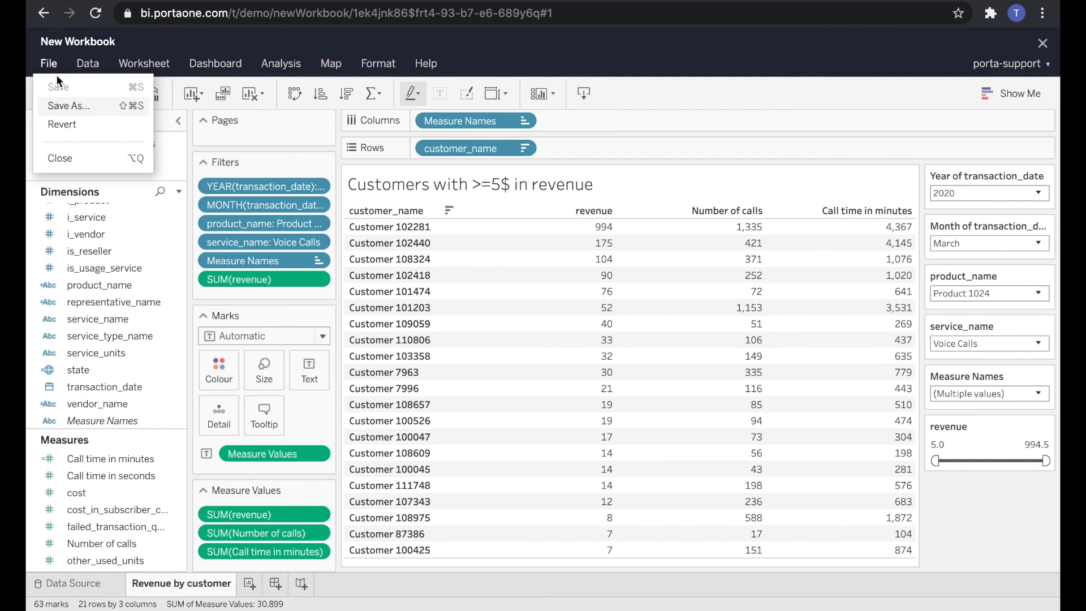
click(68, 104)
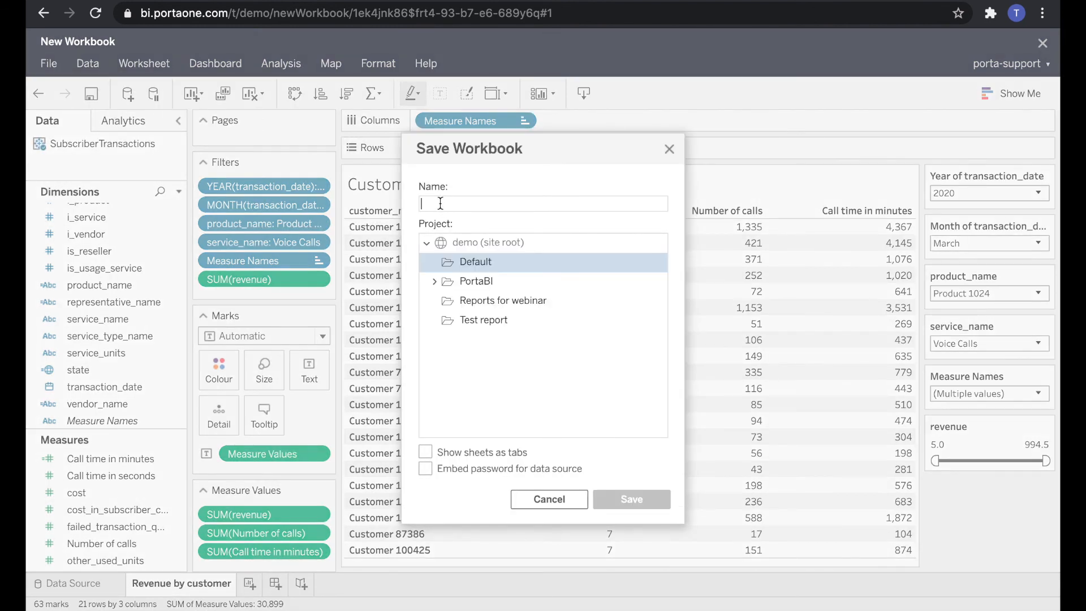
text(Tab)
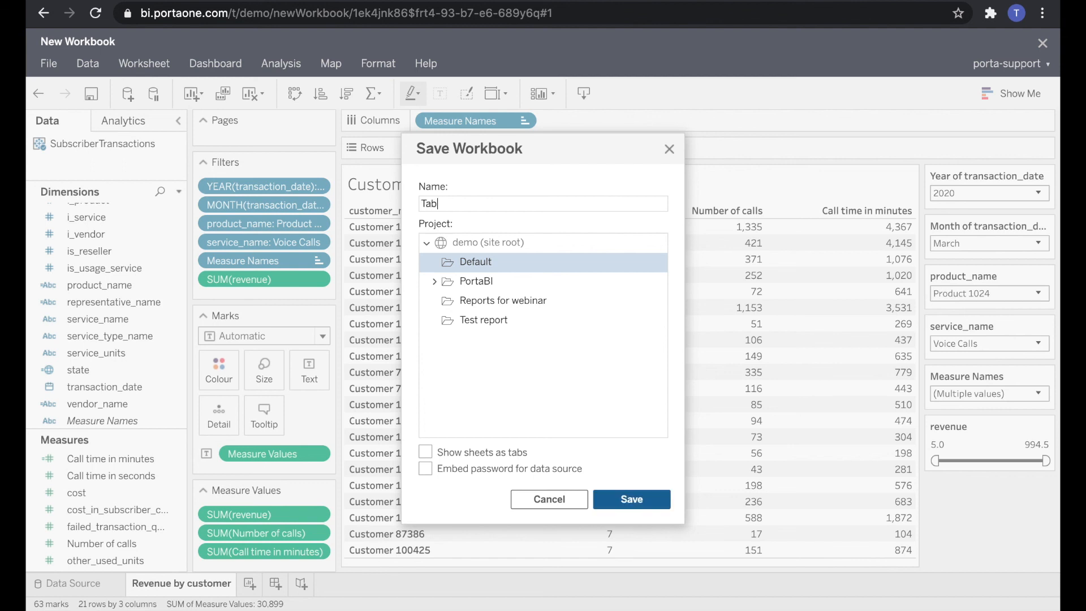
text(leau demo)
click(483, 321)
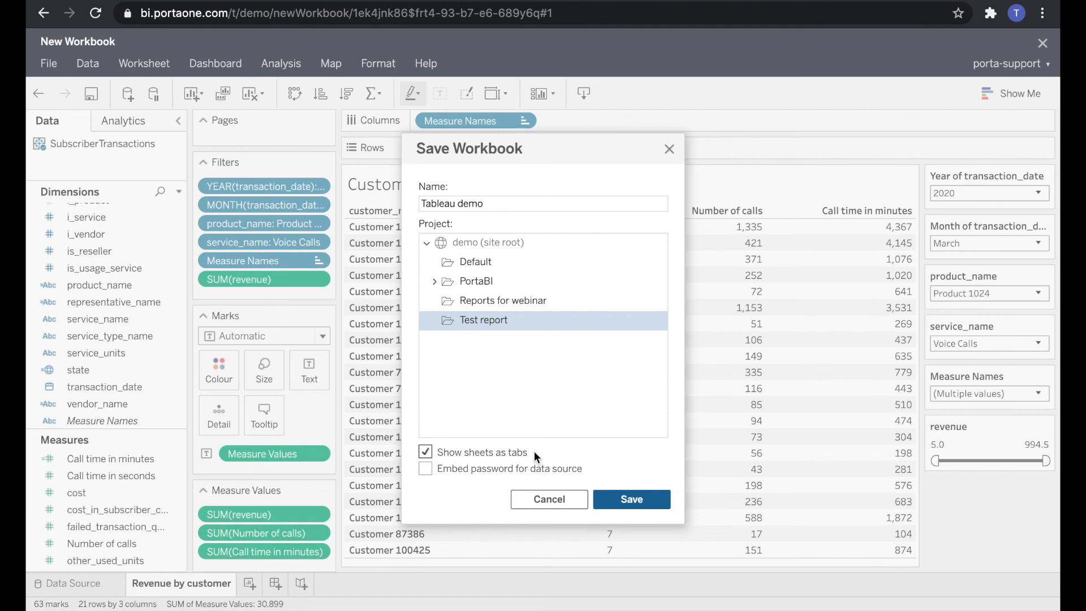
click(495, 468)
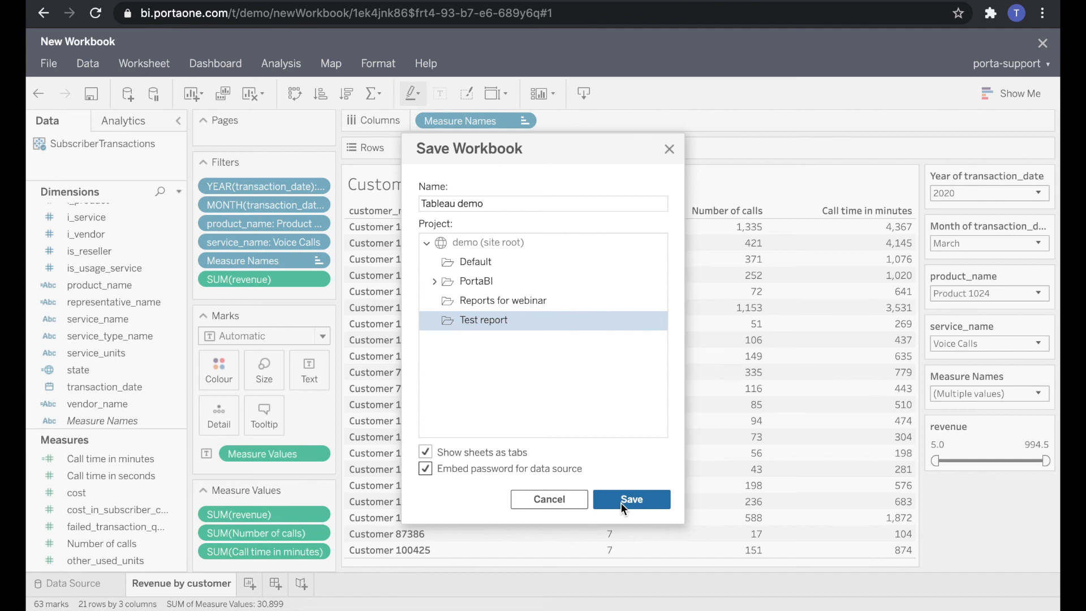
click(621, 504)
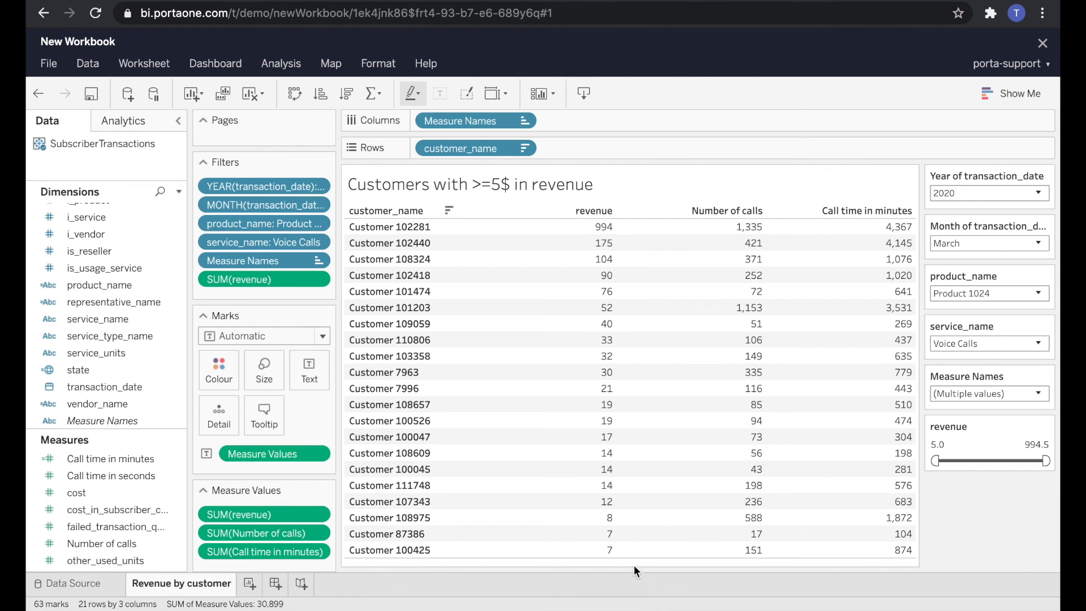
click(585, 94)
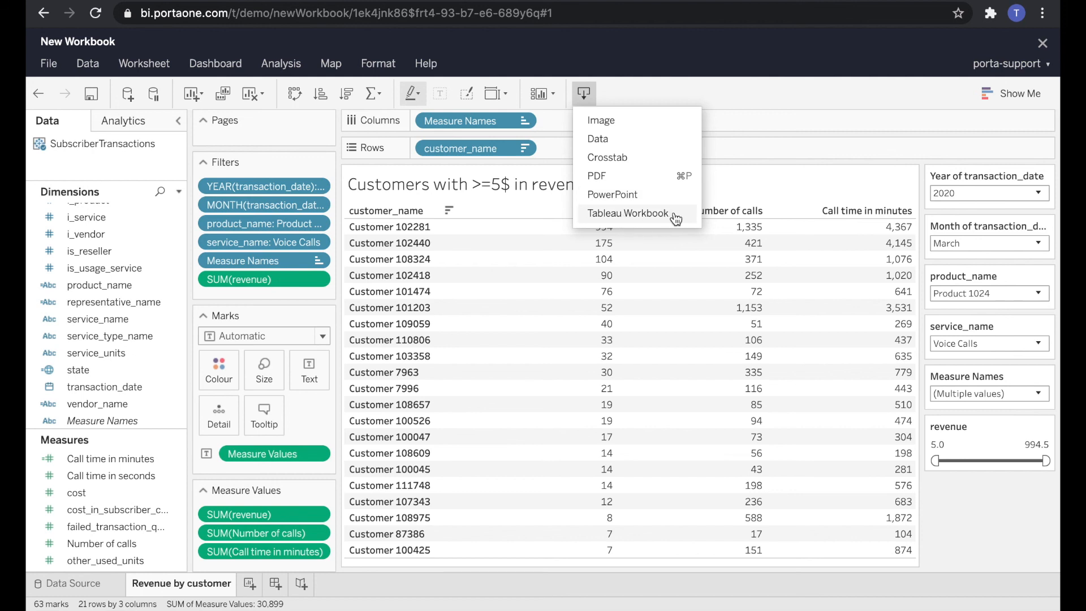
click(50, 67)
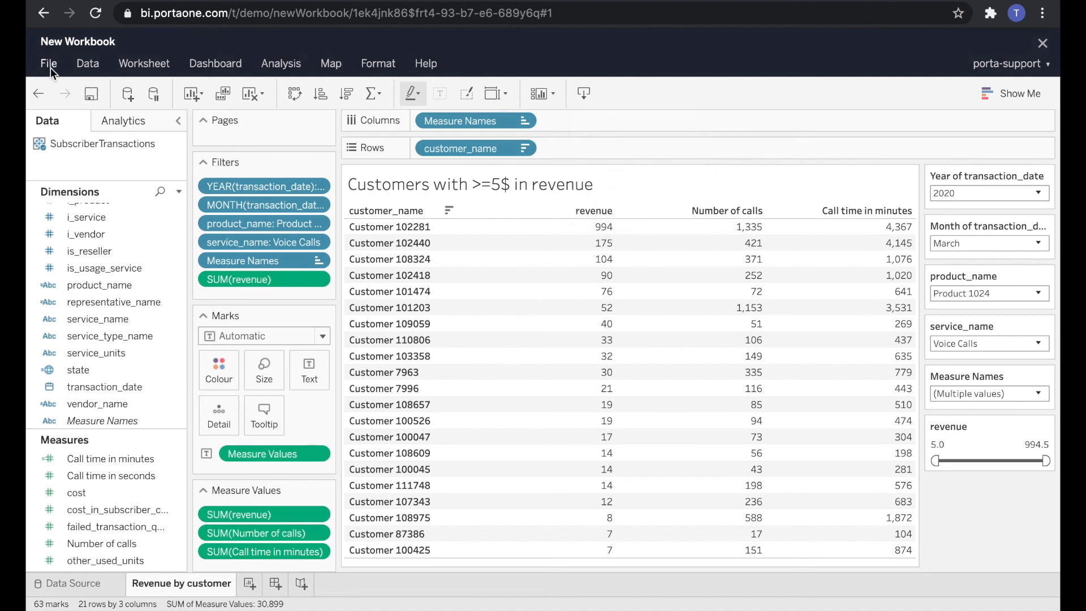
Save the workbook under the name "Tableau demo" in the Test report project
click(50, 66)
click(60, 101)
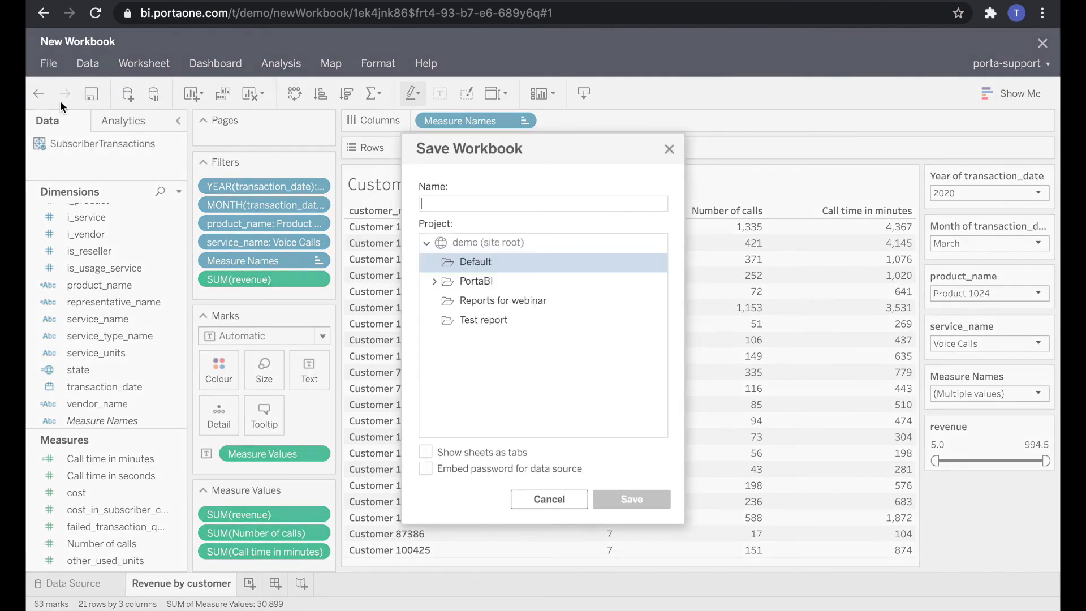
text(Tableau D)
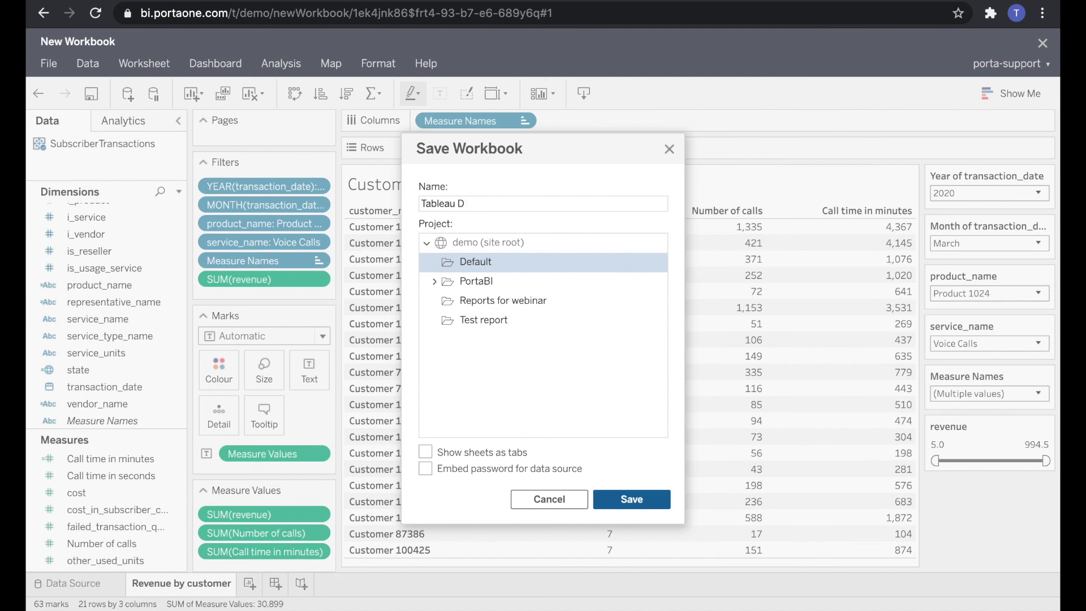
key(BackSpace)
text(demo)
click(474, 321)
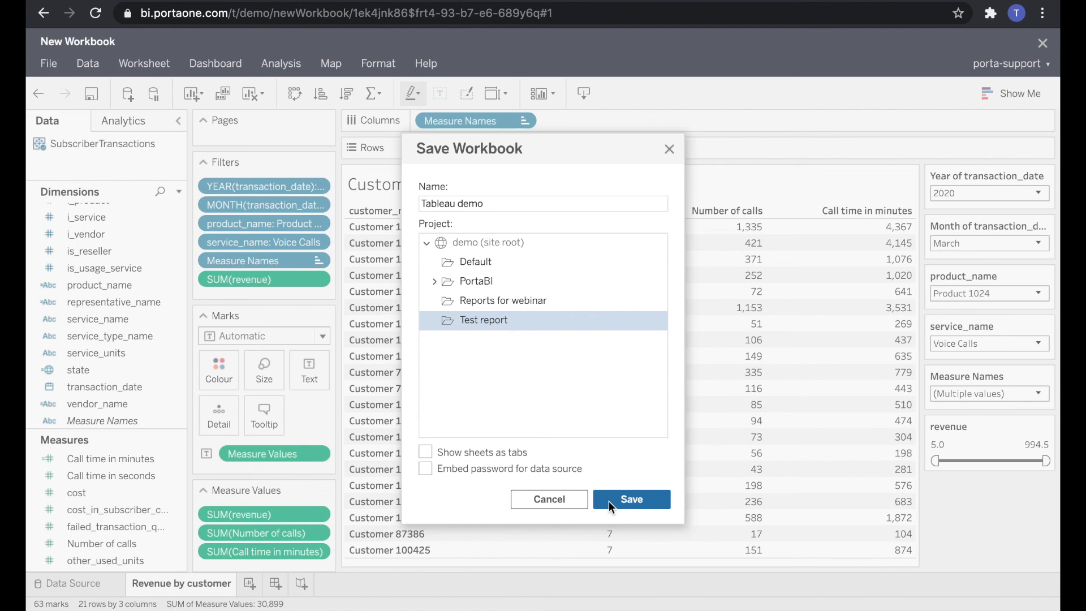
click(609, 501)
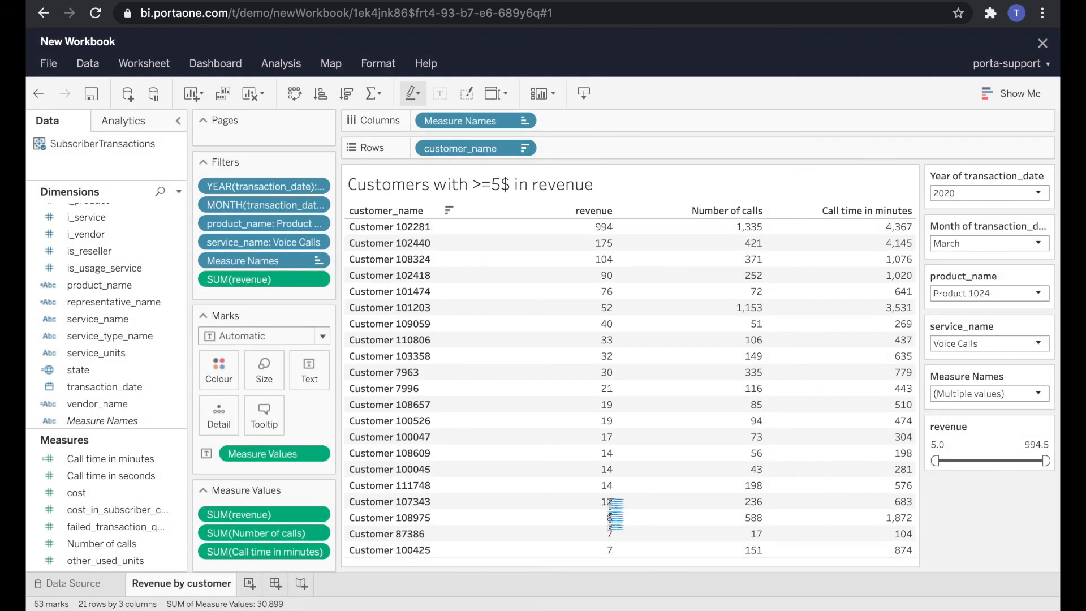